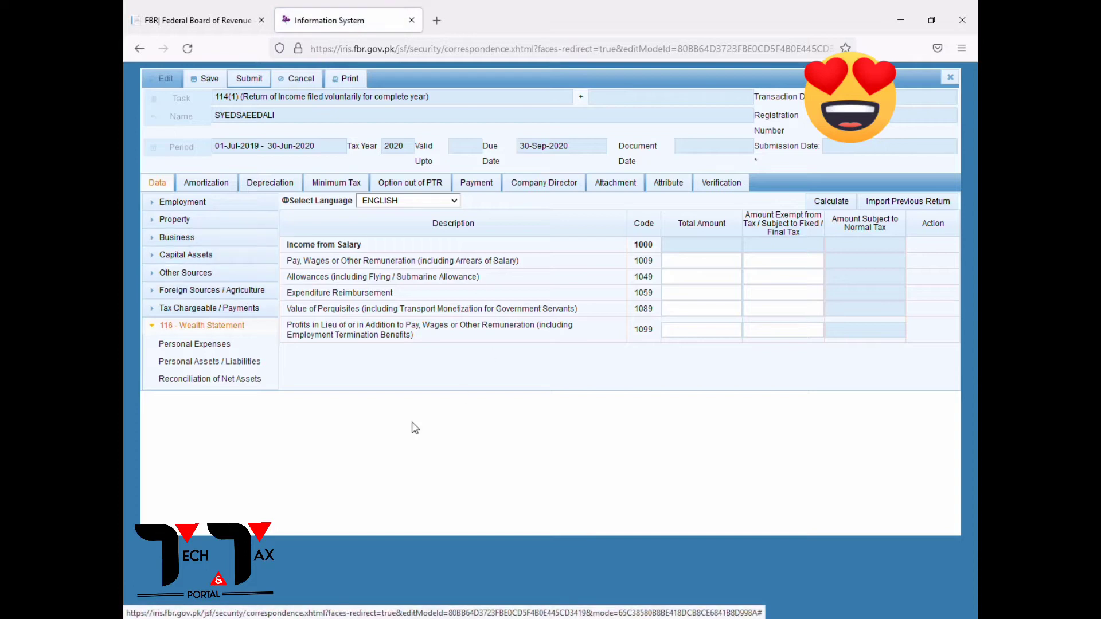
Enter salary code 1009 as 1,200,000 total with 79,992 exempt, and recalculate the return.
click(736, 261)
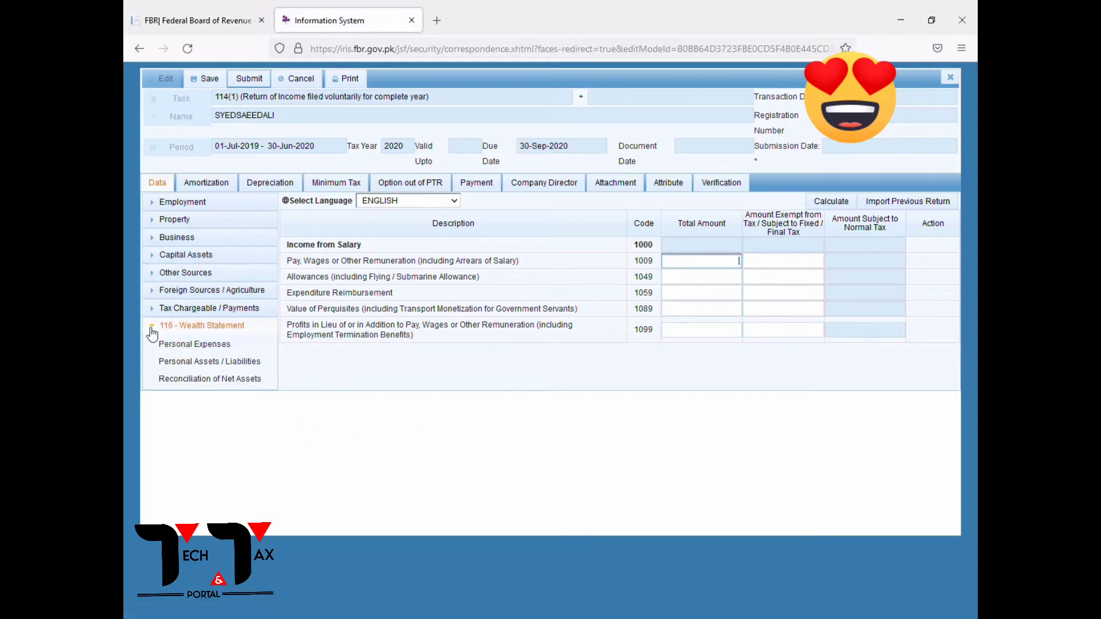
click(171, 203)
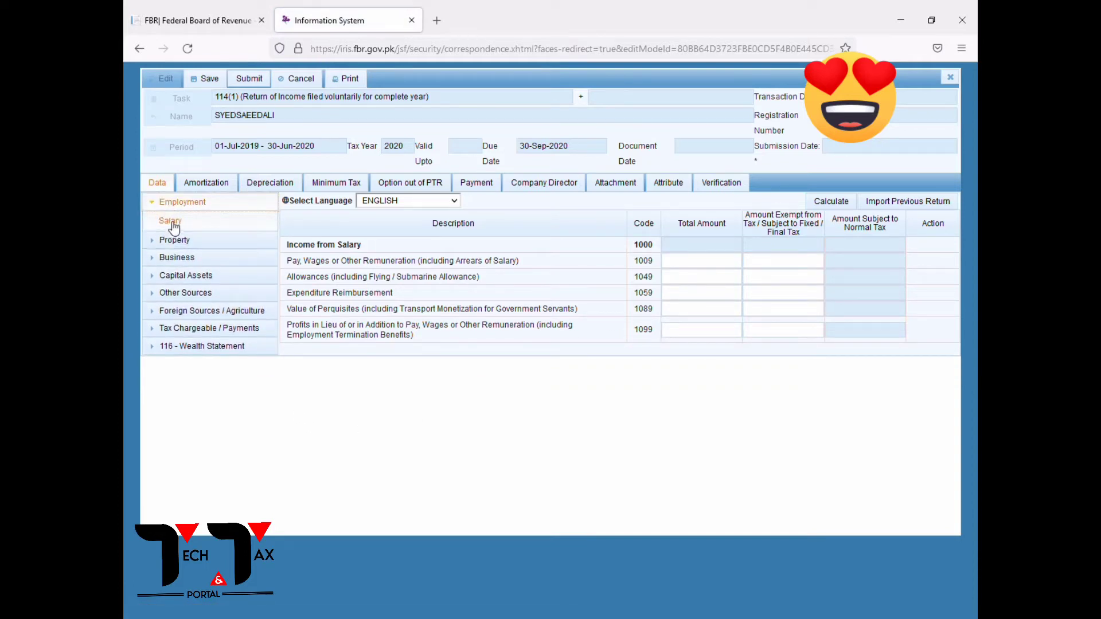
drag(293, 265, 719, 261)
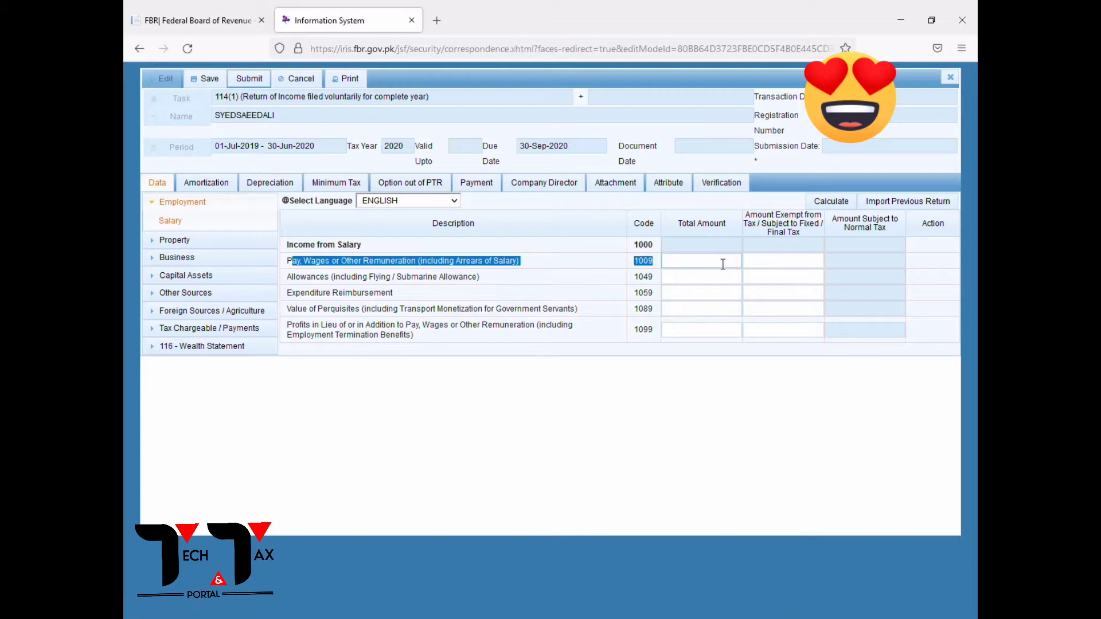
click(719, 261)
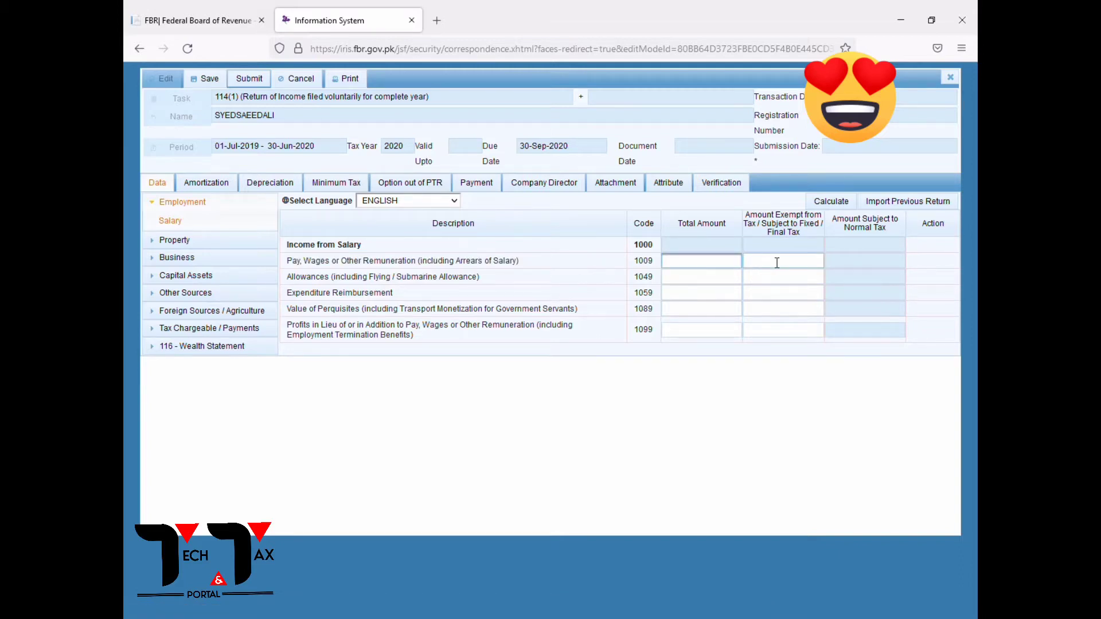
text(1,200,00)
text(0)
click(777, 263)
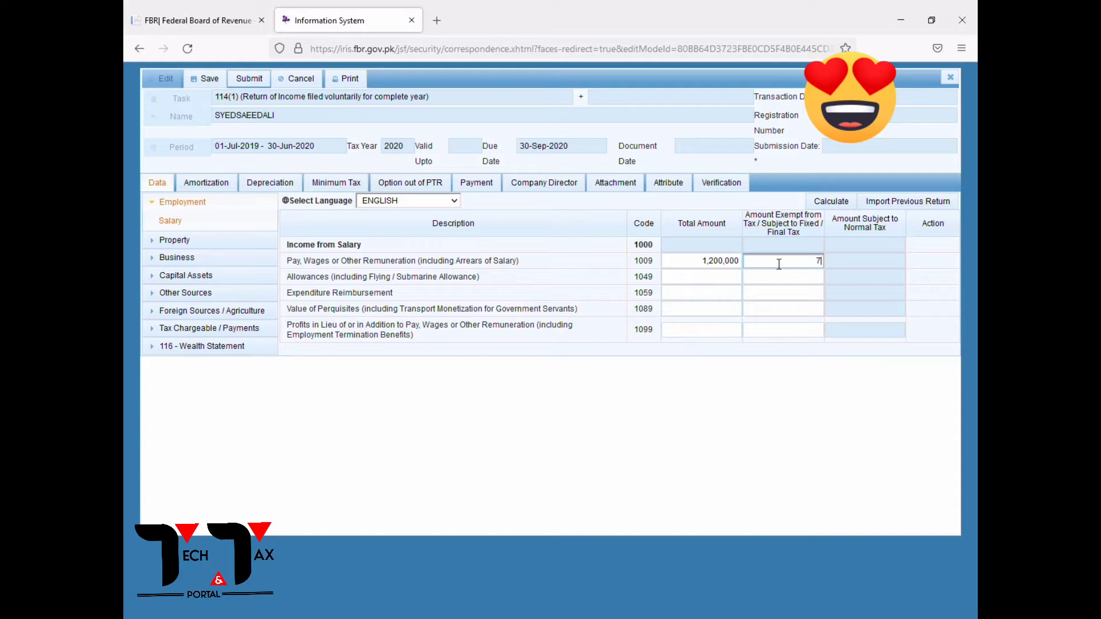
click(709, 277)
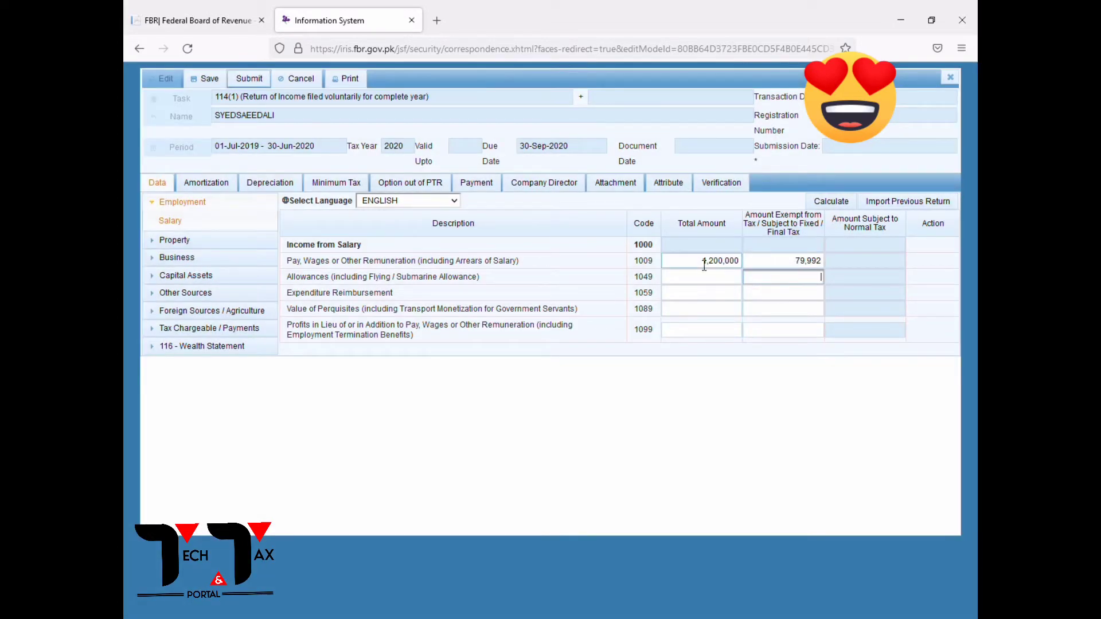
click(807, 262)
click(831, 202)
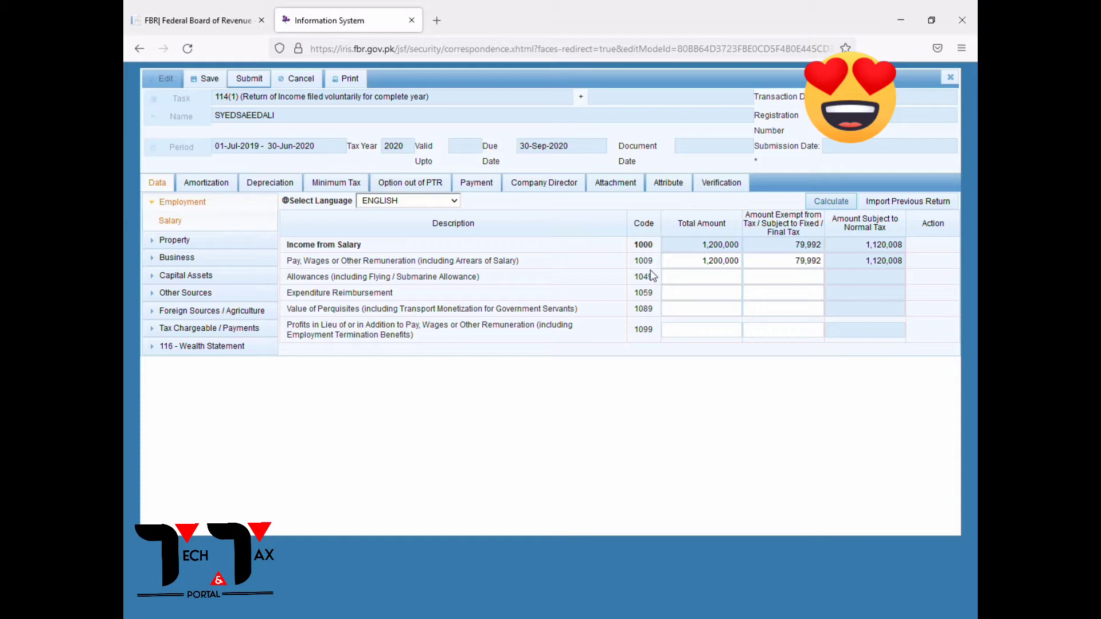
click(832, 201)
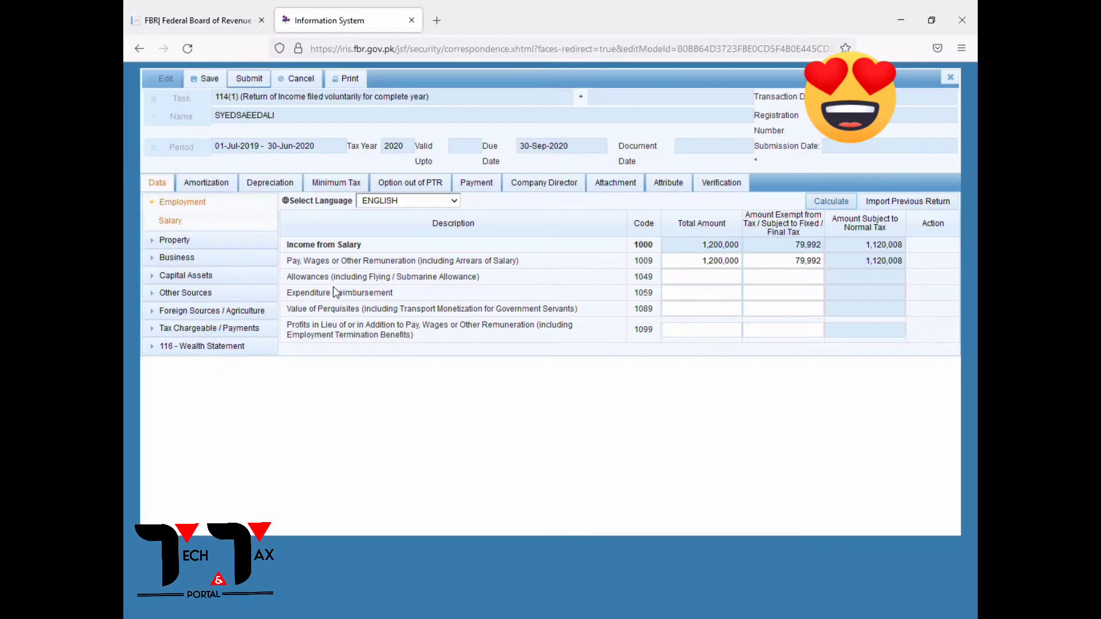
Enter 26,000 tax deducted for Salary of Employees u/s 149 under Adjustable Tax and recalculate.
click(151, 202)
click(184, 310)
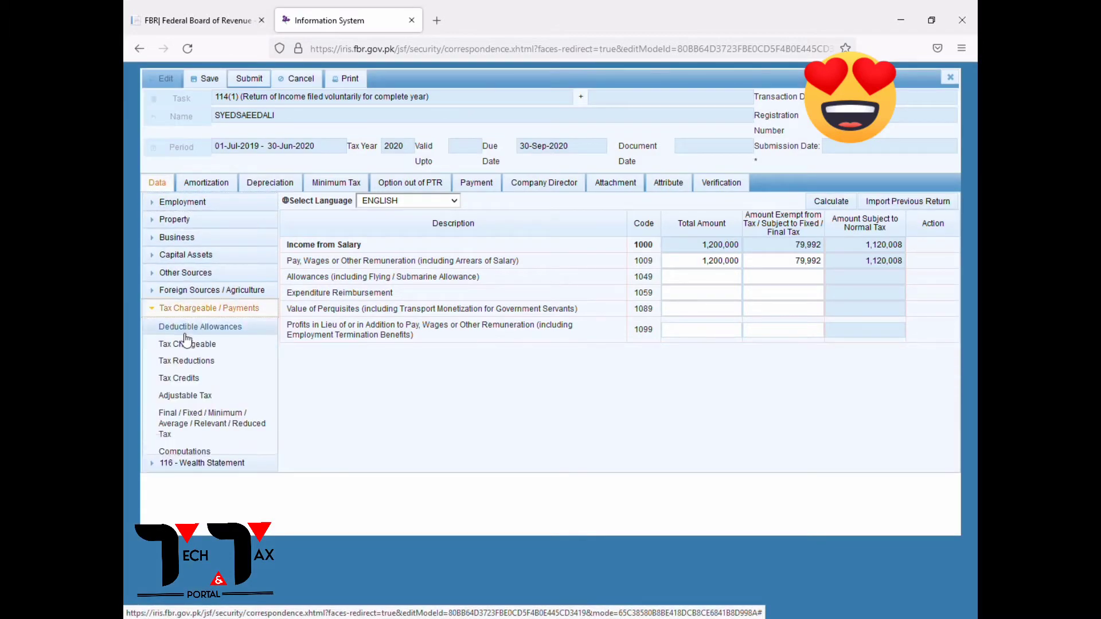
click(182, 397)
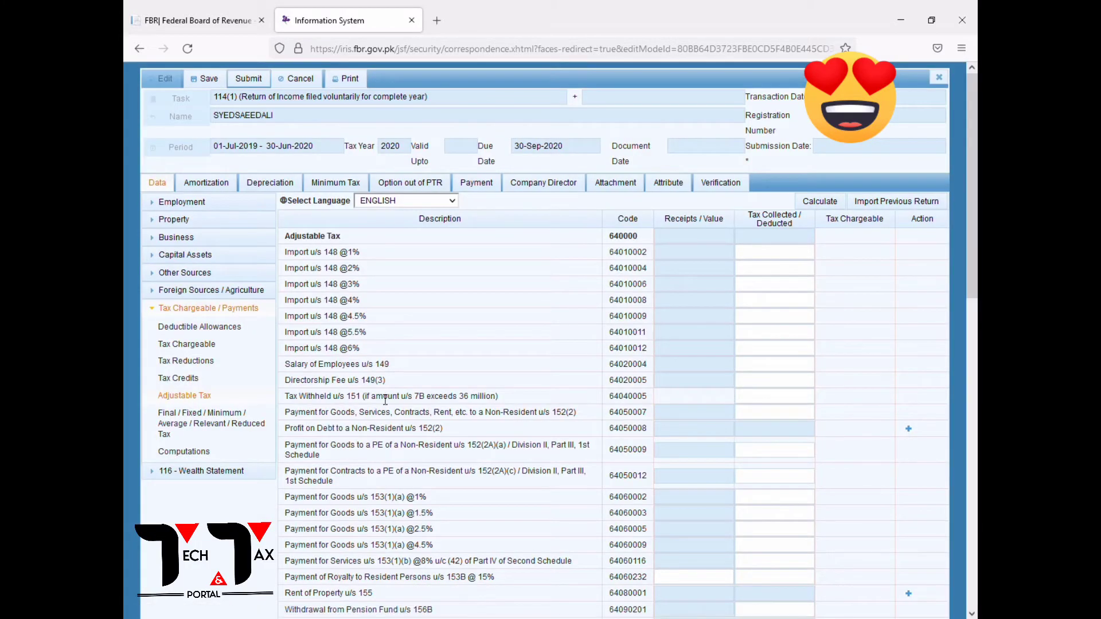
drag(296, 372, 752, 376)
click(765, 369)
text(26,000)
click(787, 385)
click(831, 205)
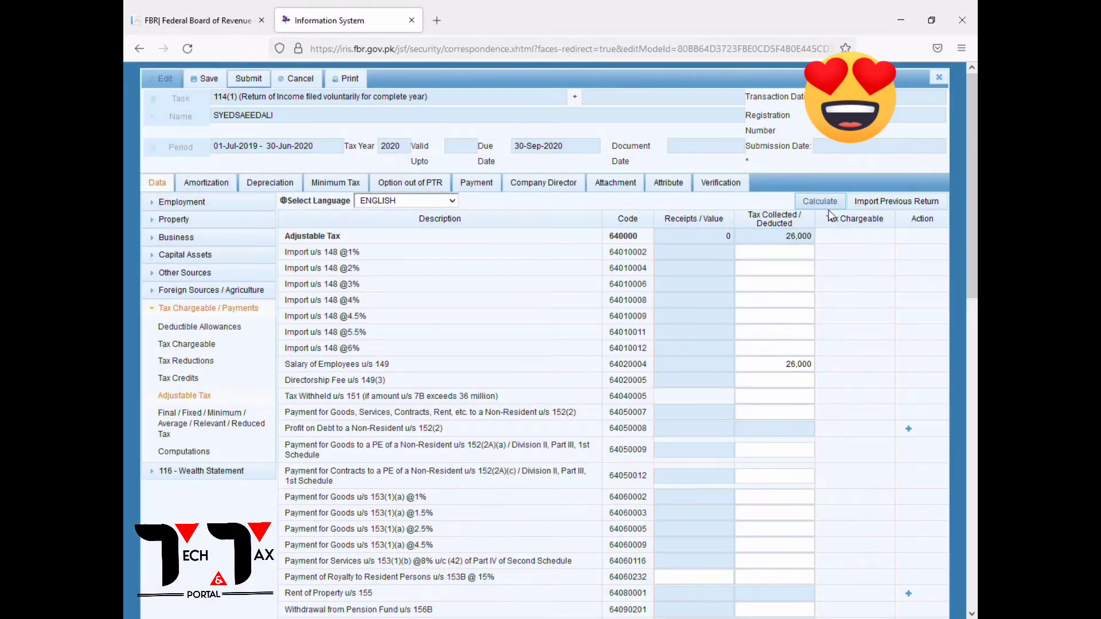
click(834, 201)
Enter 576,000 for Other Personal / Household Expenses (code 7087), recalculate, and show Personal Assets / Liabilities.
click(195, 308)
click(183, 327)
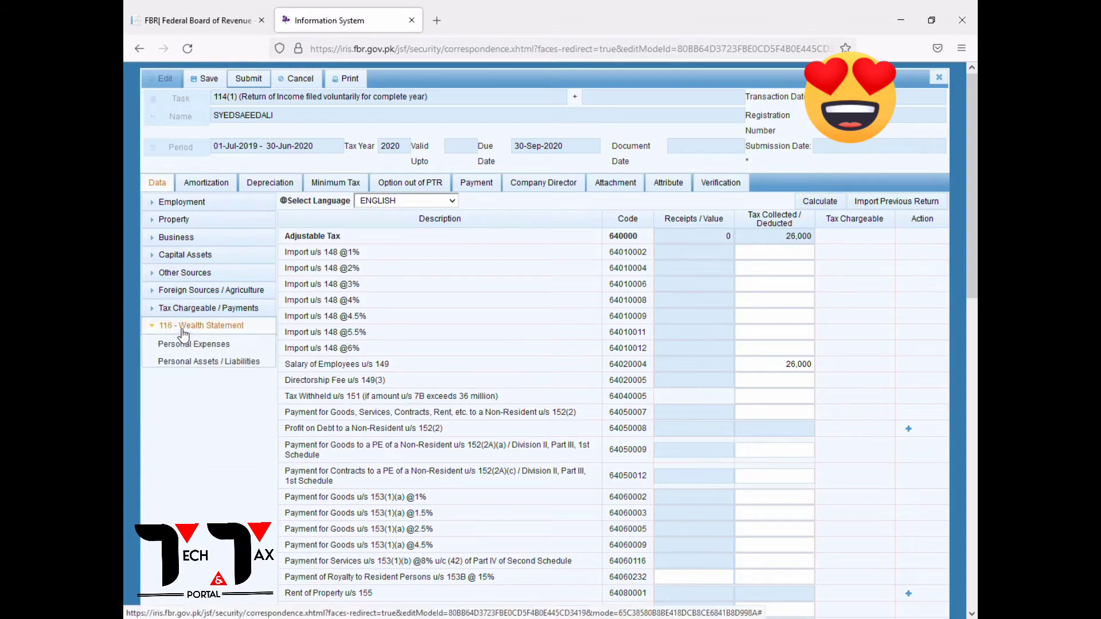
click(185, 344)
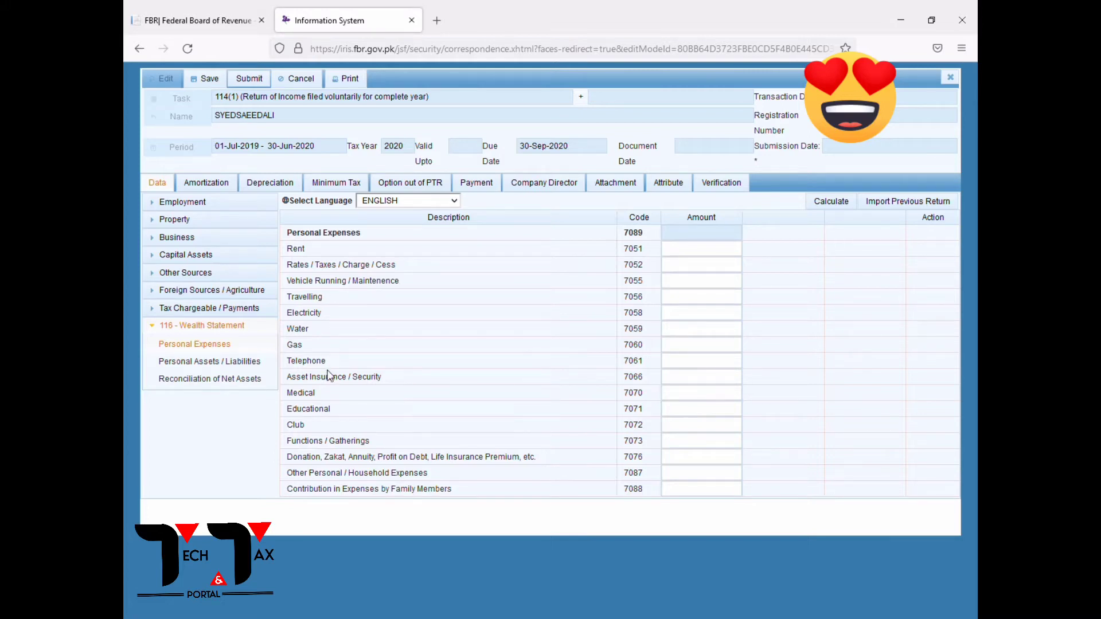
drag(293, 474, 715, 479)
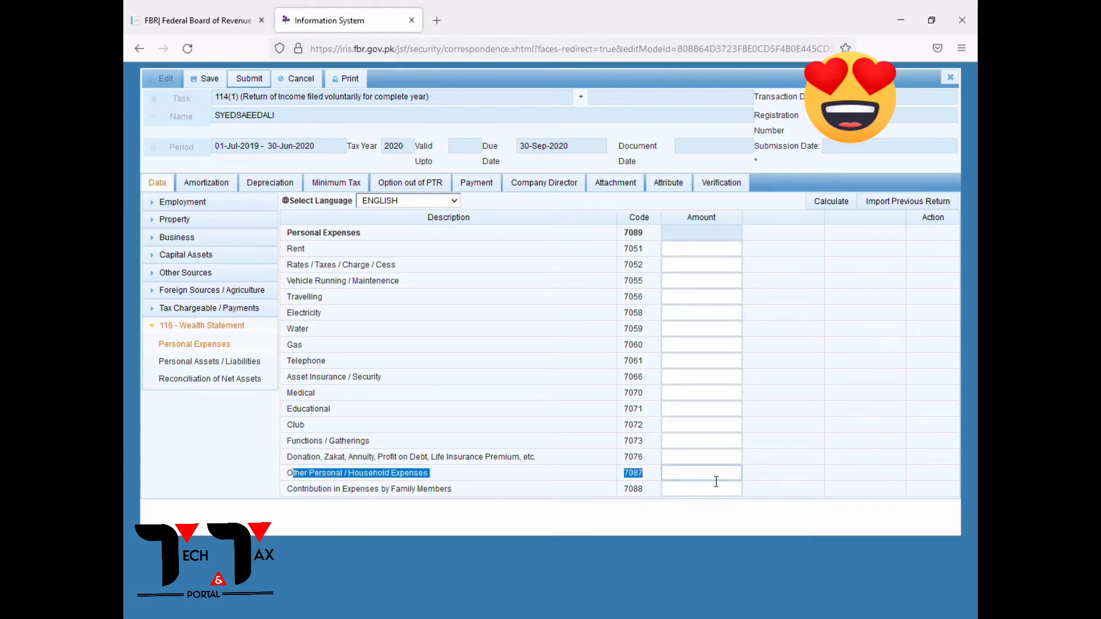
click(724, 482)
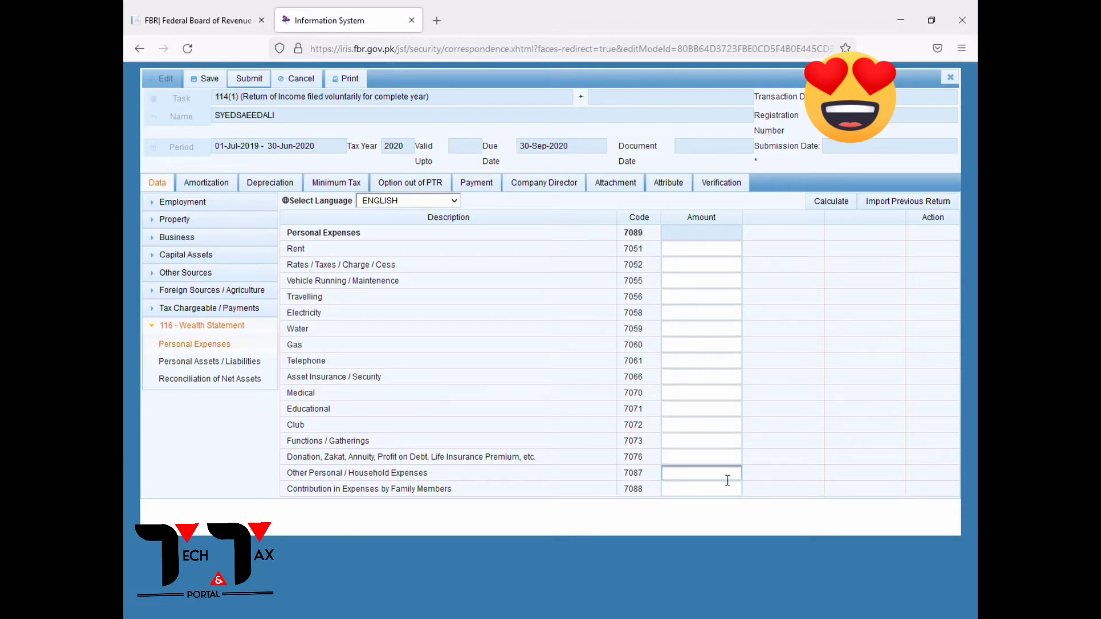
text(576000)
triple_click(628, 498)
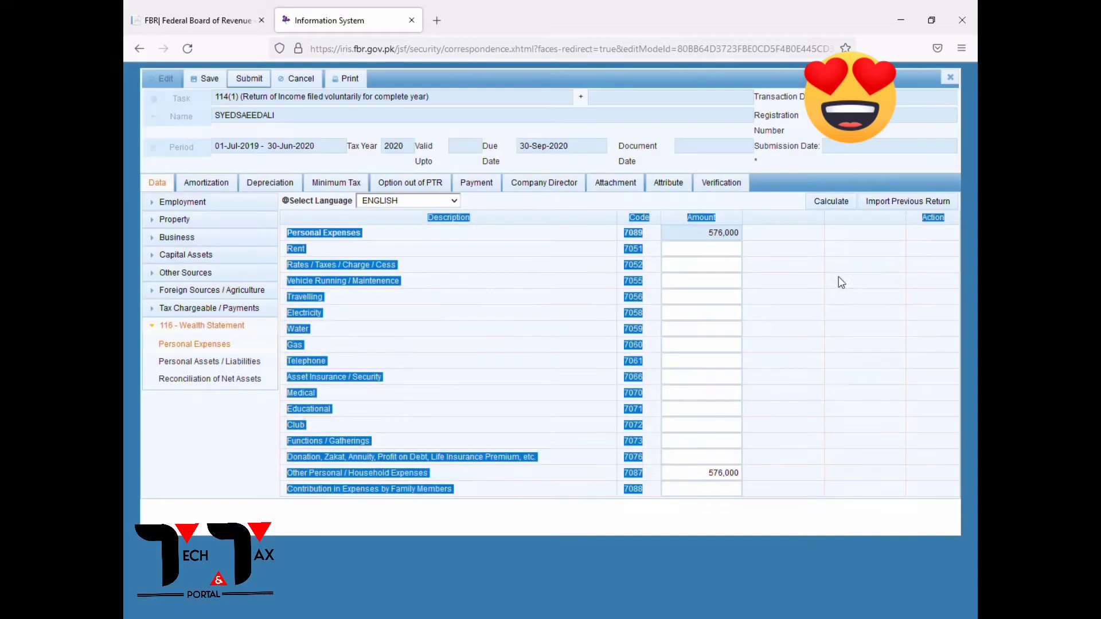
click(840, 204)
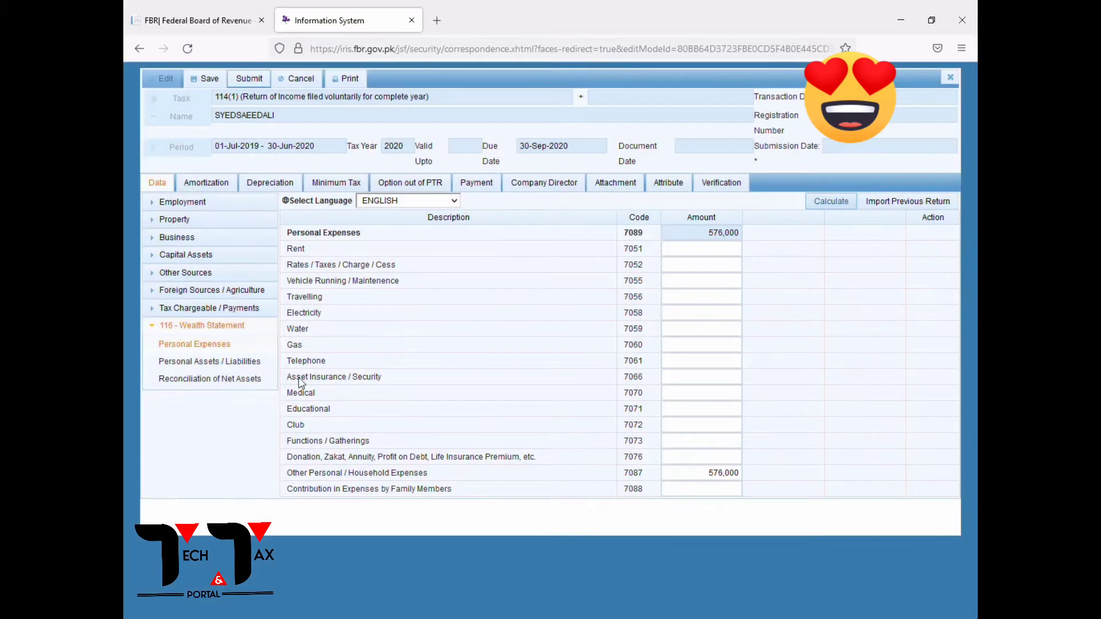
click(208, 366)
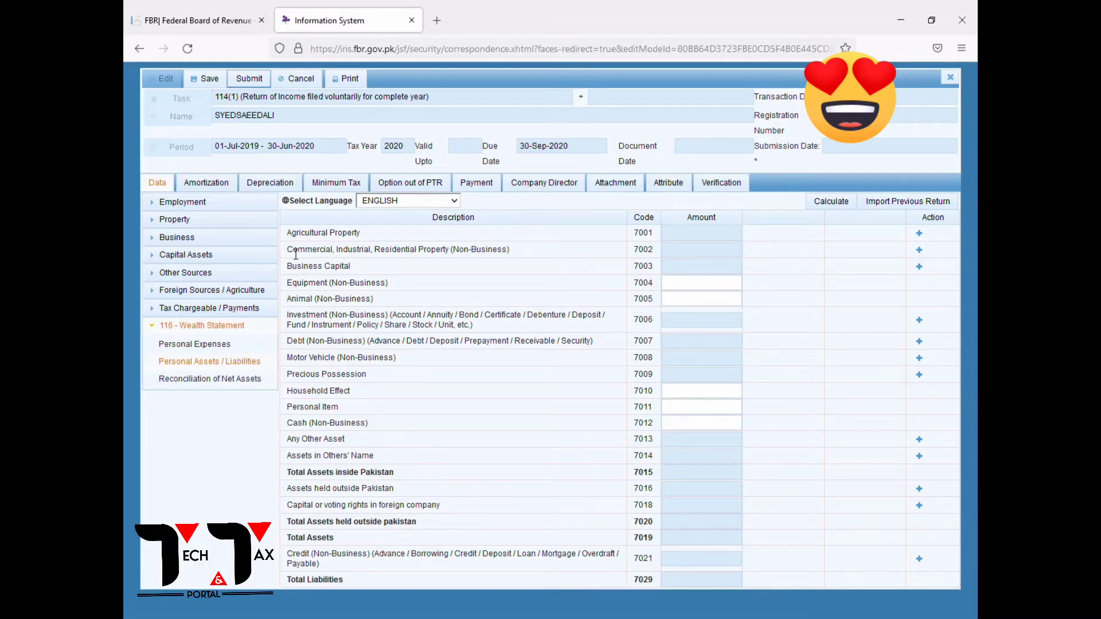
Add a residential flat entry under code 7002 with its property description and contents.
drag(292, 250, 614, 259)
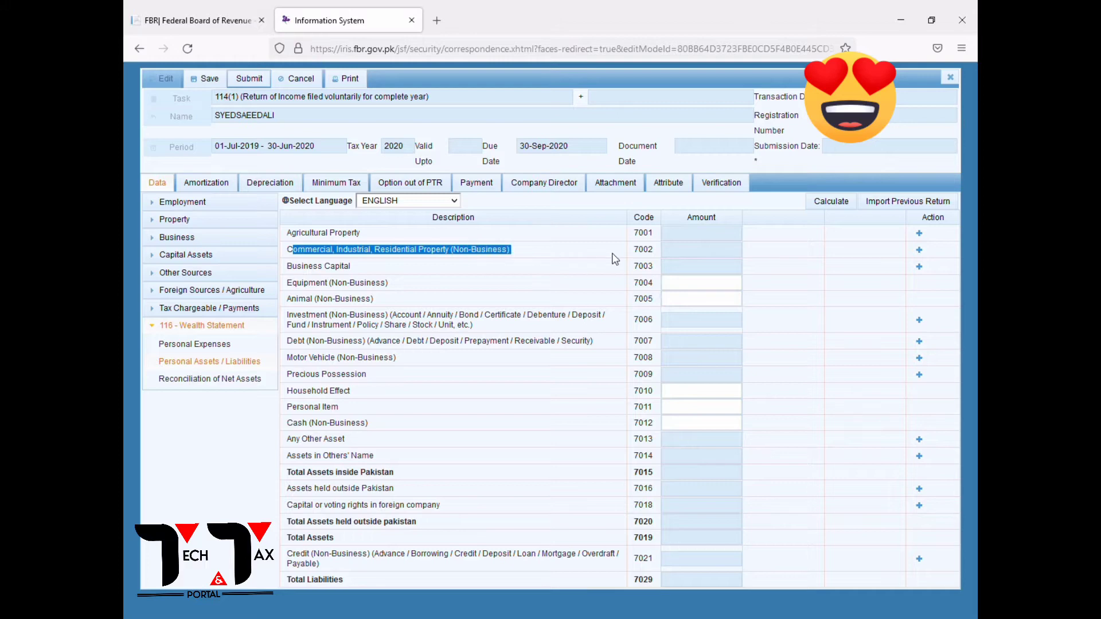
click(919, 250)
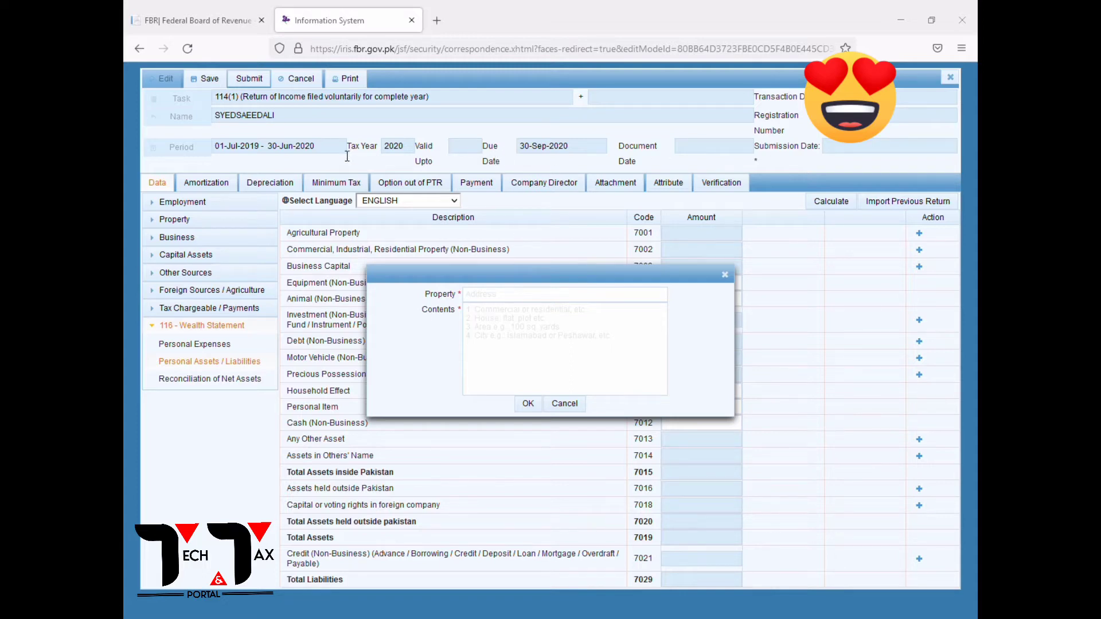
click(573, 294)
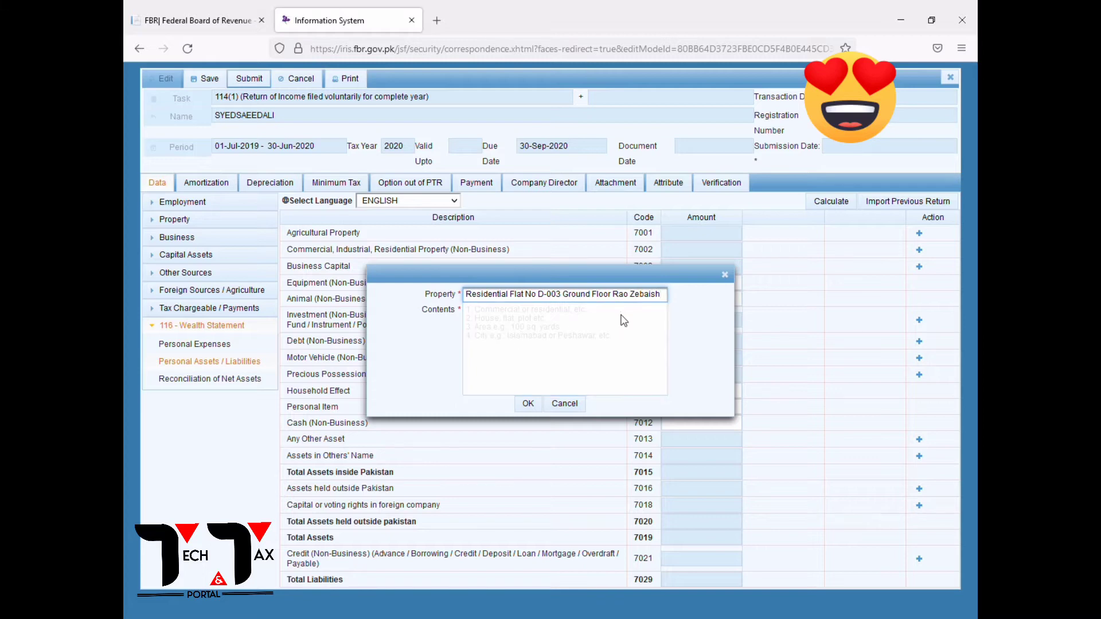
click(627, 327)
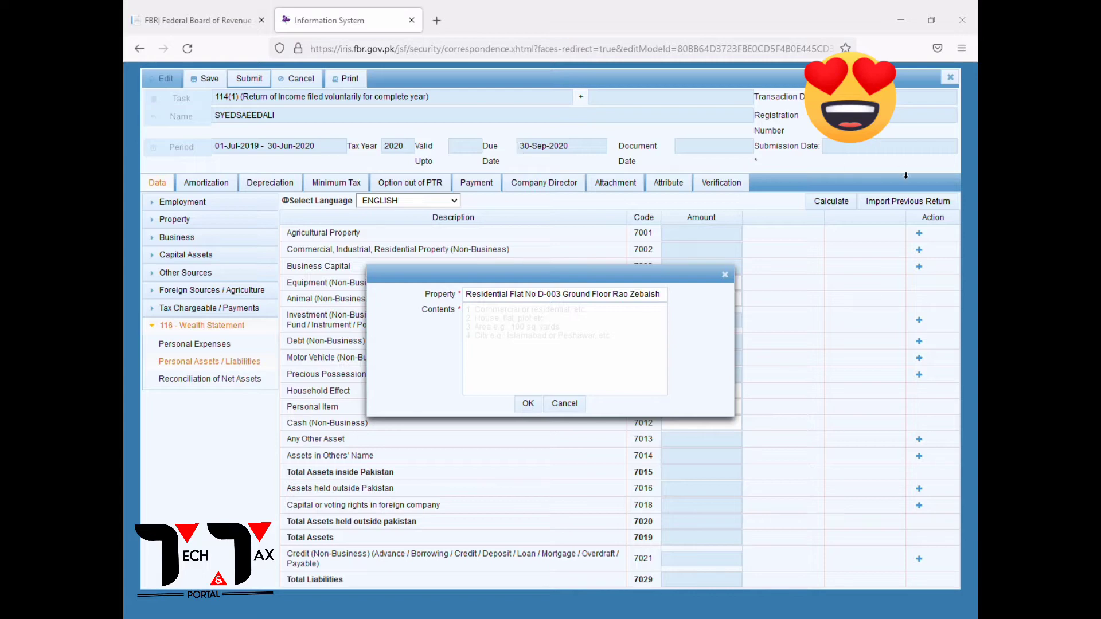
click(475, 334)
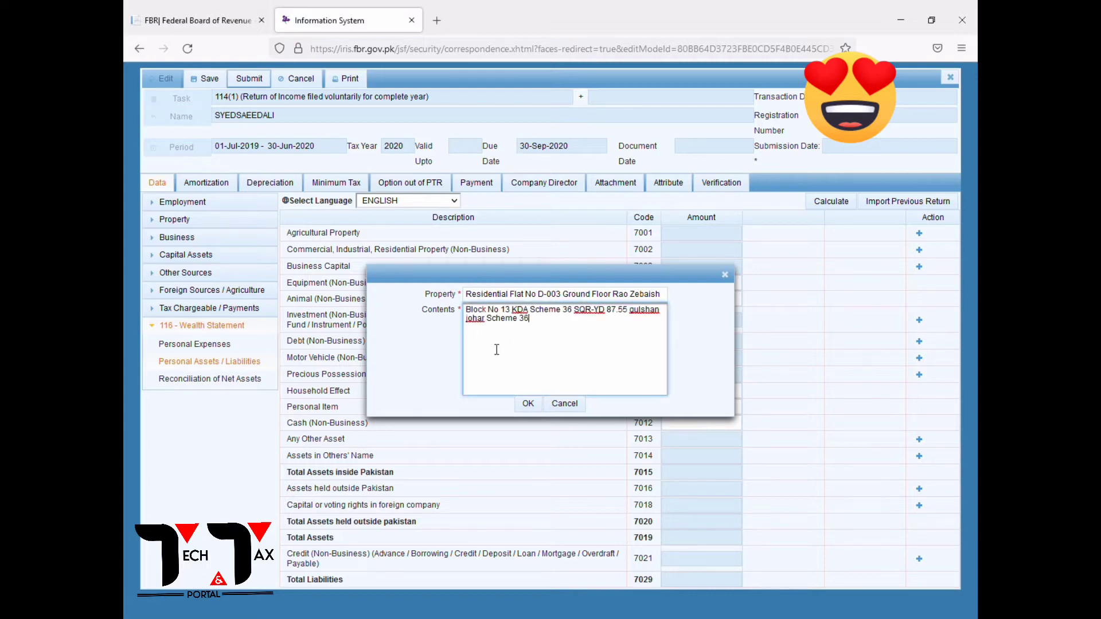
click(528, 408)
Set the new residential flat's amount to 4,000,000.
click(713, 277)
text(4000000)
click(750, 277)
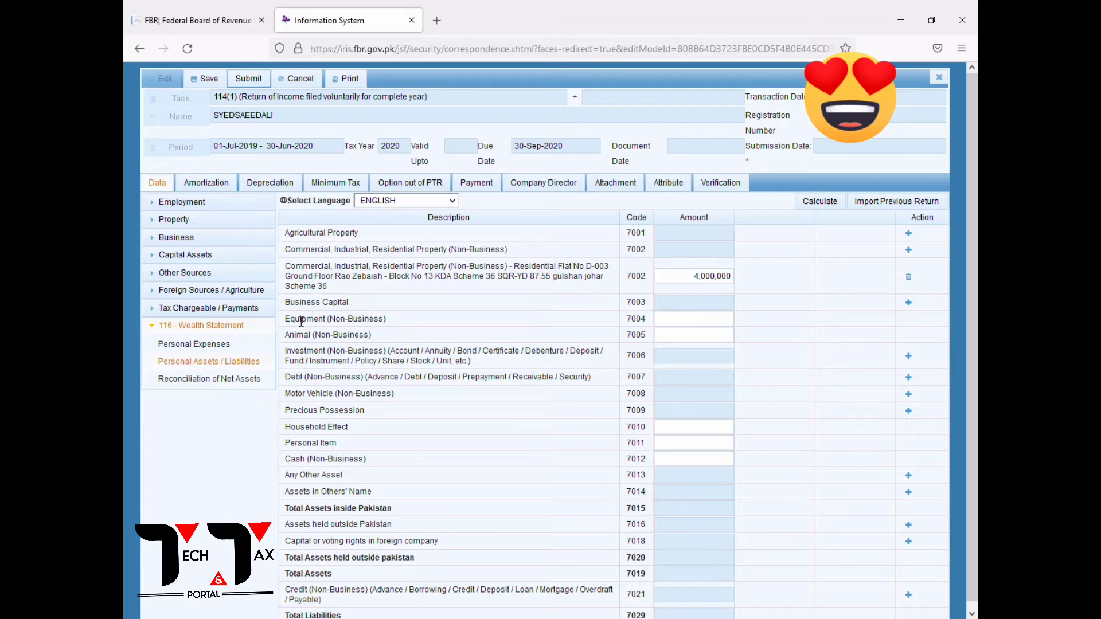
drag(290, 351, 607, 359)
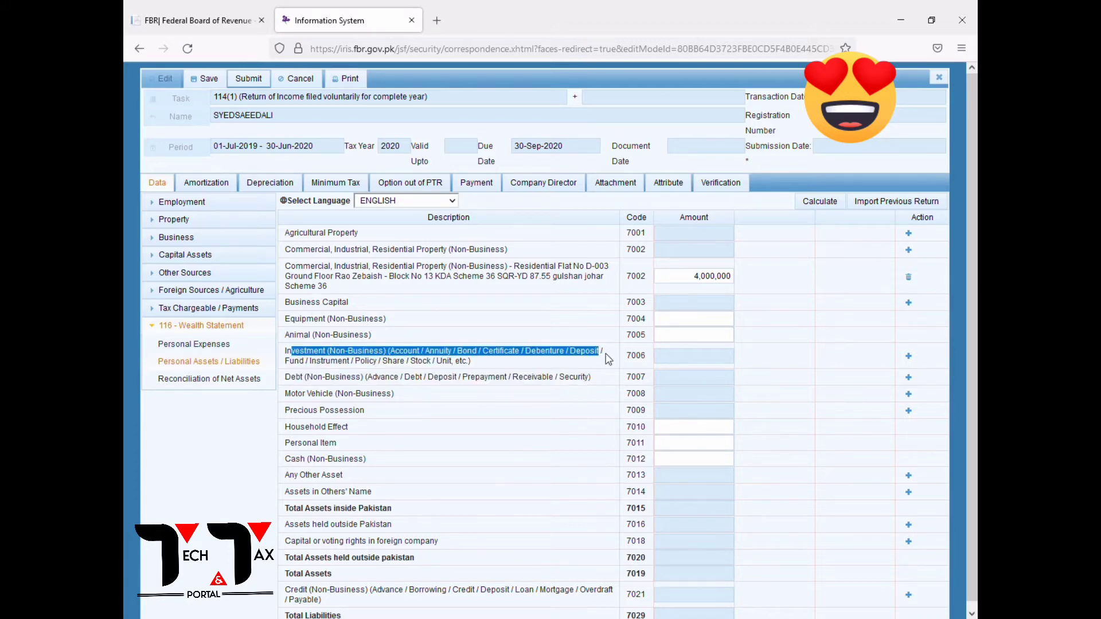
Add a code 7006 Bank Islami Pakistan Ltd balance investment with amount 3,989.
click(908, 357)
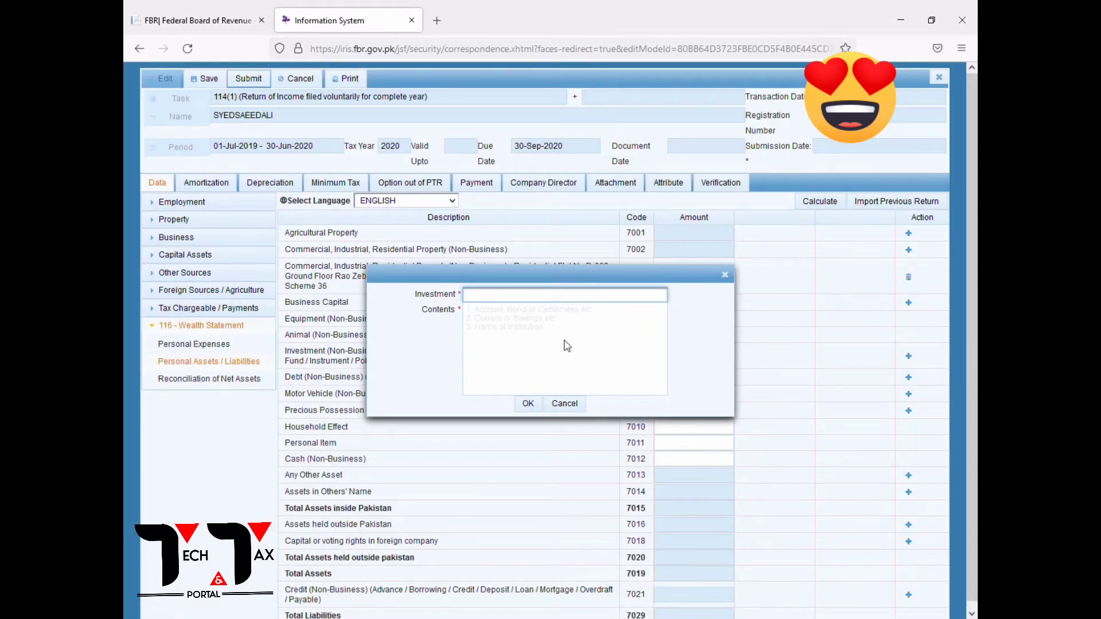
text(Bank Islami Pakistan Ltd)
click(496, 319)
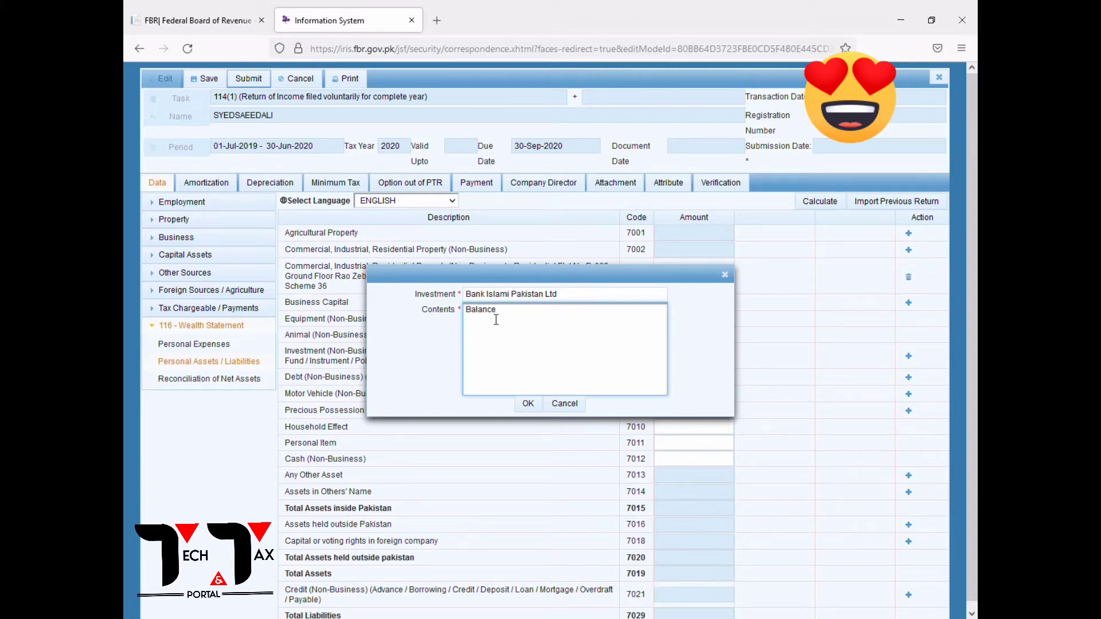
click(527, 404)
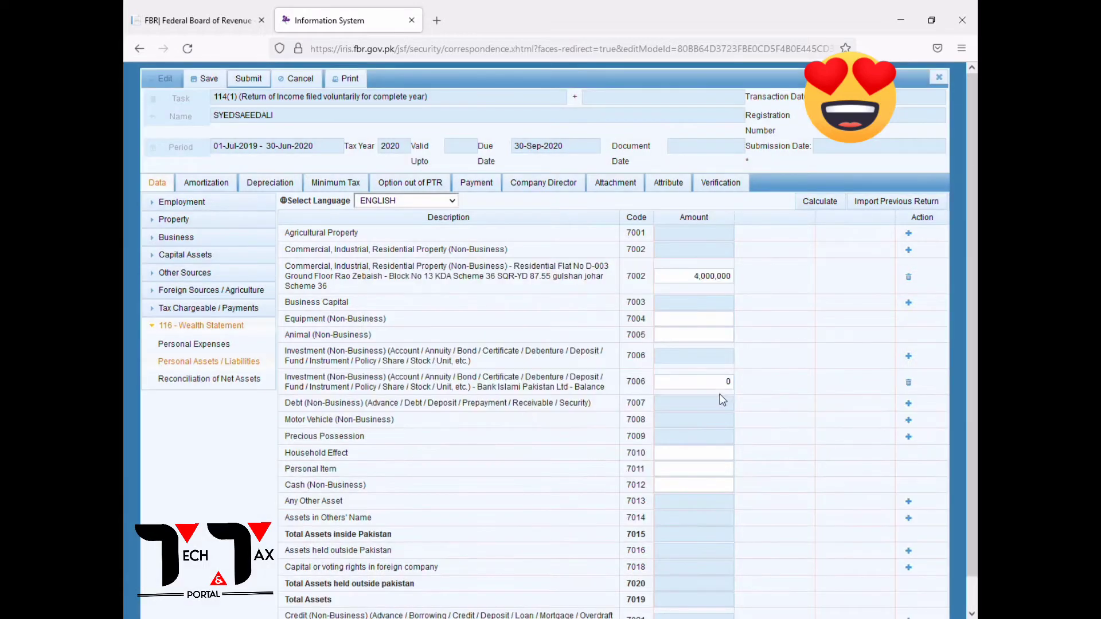
text(3989)
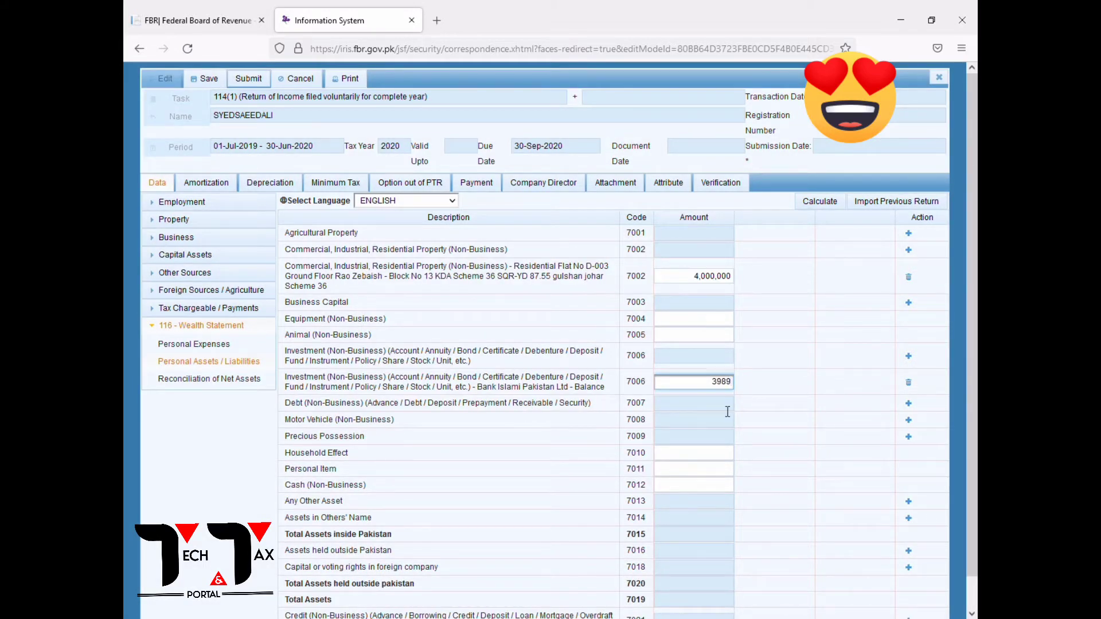
click(665, 403)
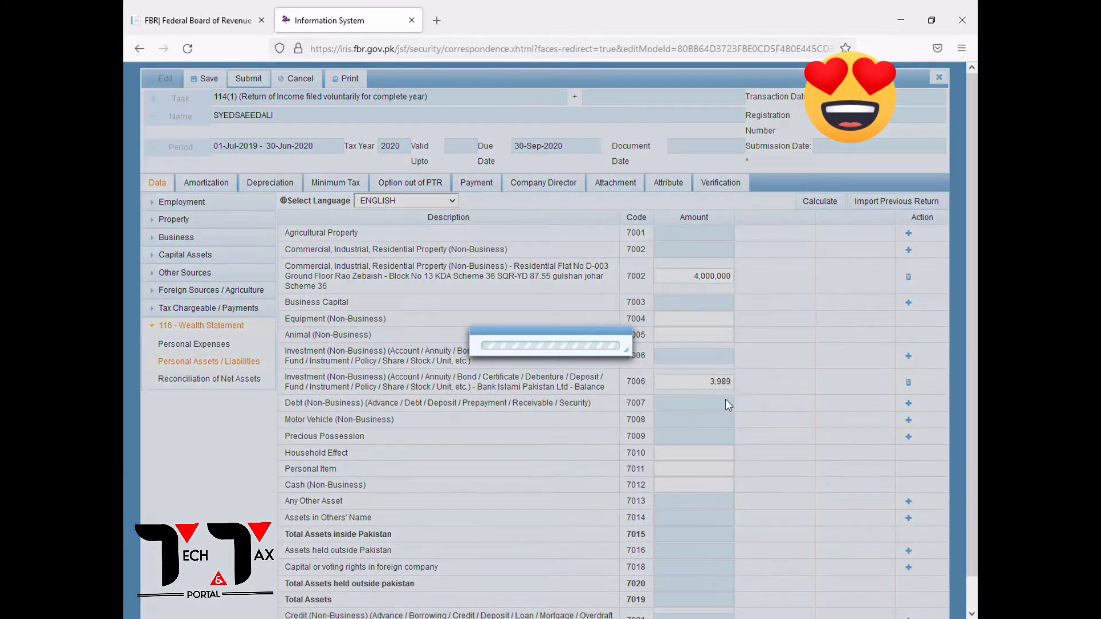
Add a code 7006 Meezan Bank balance investment with amount 525,016.
click(910, 358)
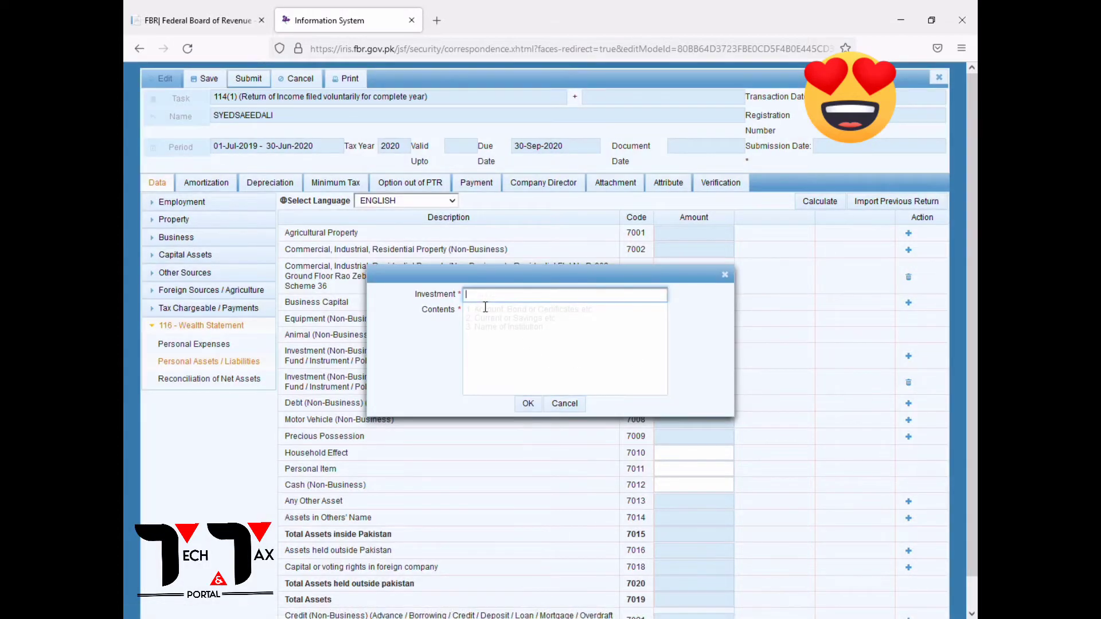
text(Meezan)
click(482, 322)
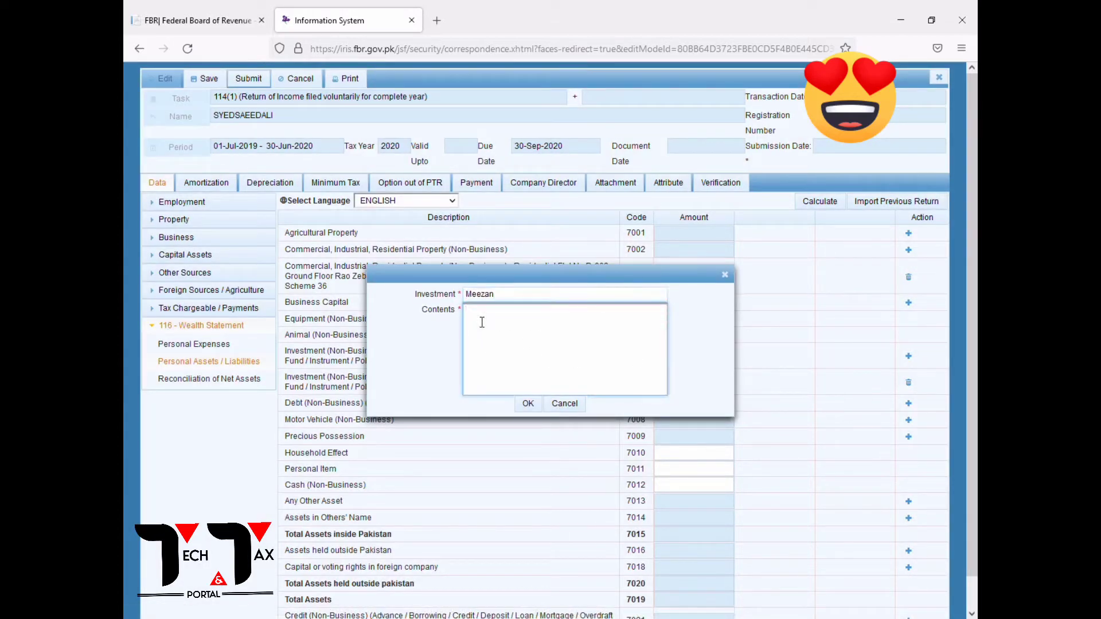
text(Bank)
click(528, 403)
click(704, 387)
double_click(704, 384)
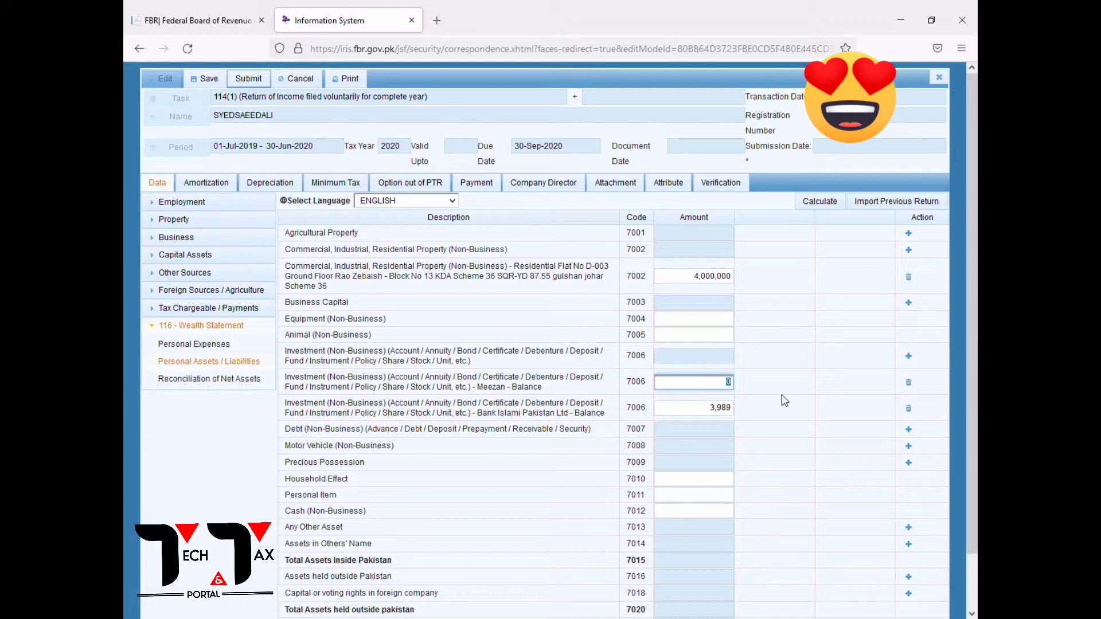
text(525016)
key(Tab)
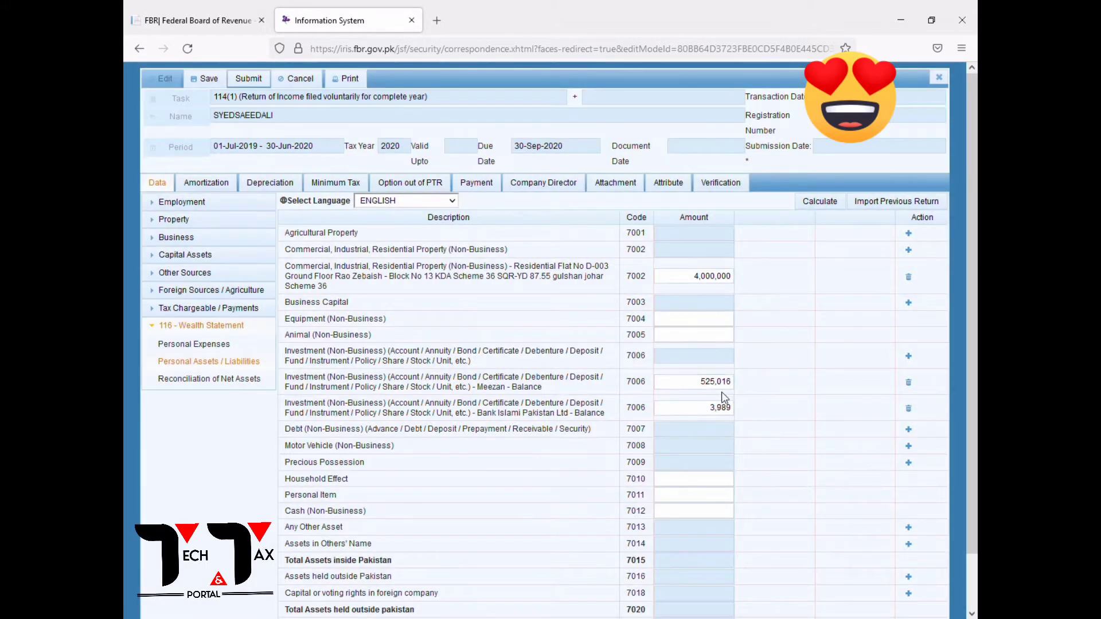
scroll(730, 398, down, 1)
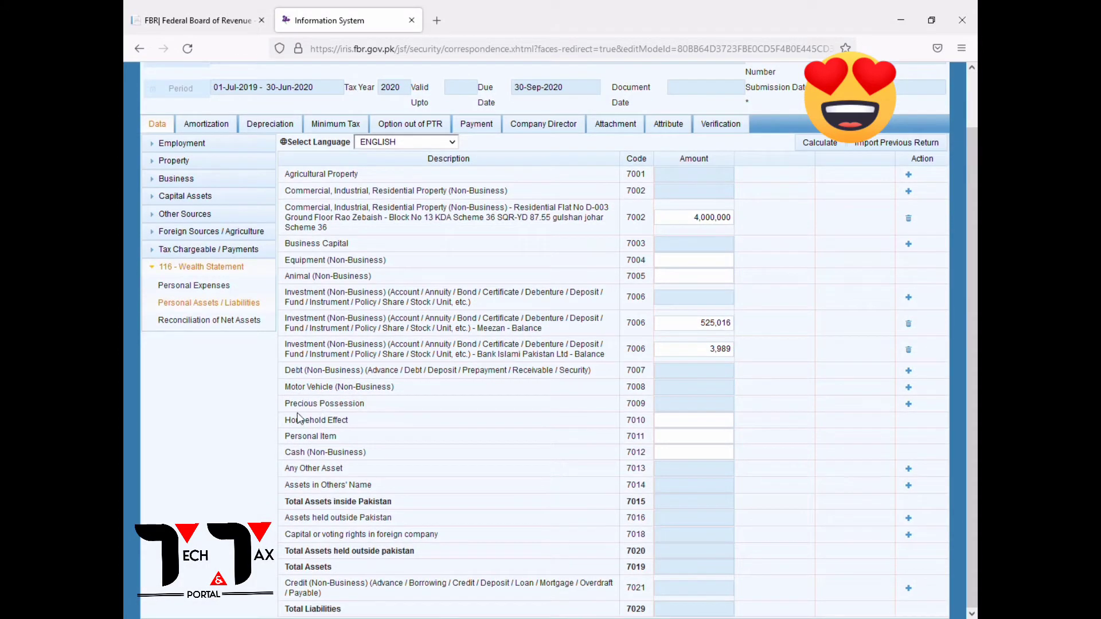
Add a Precious Possession 7009 entry with Gold as nature and the jewelry description as contents.
drag(321, 407, 688, 406)
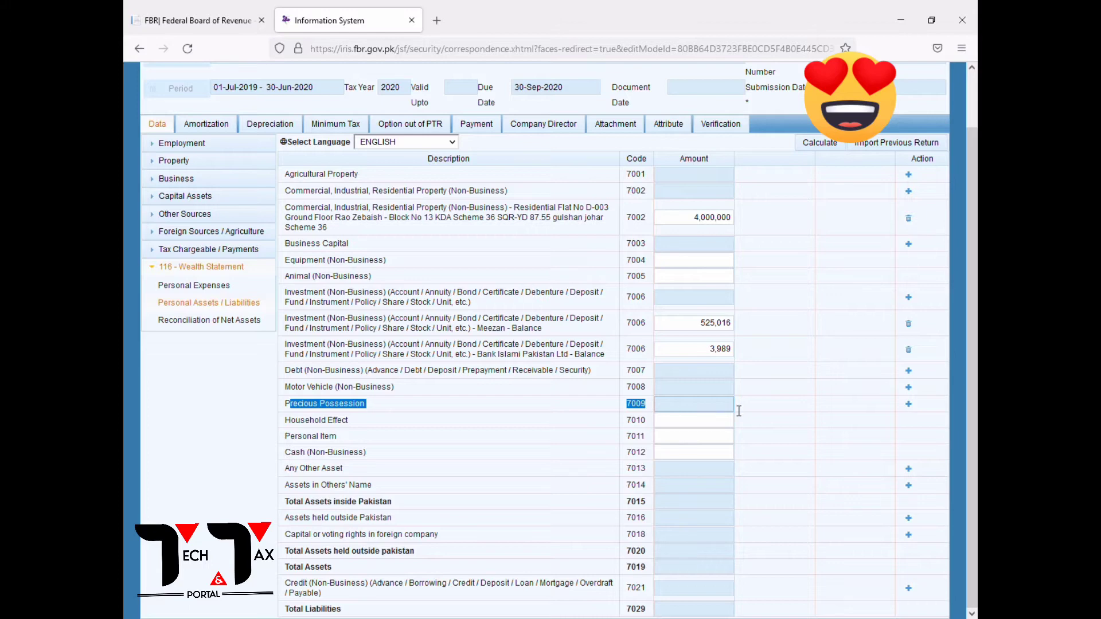
click(909, 405)
click(488, 294)
text(Gold)
click(494, 337)
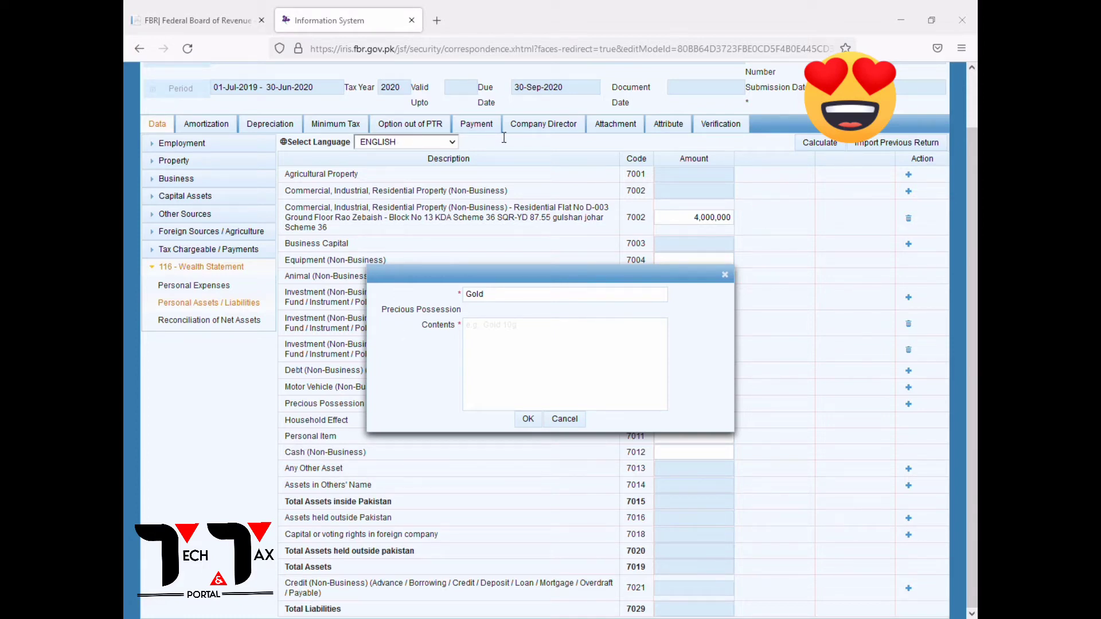
click(503, 392)
text(Jewelry -)
Confirm the Gold entry and set jewelry to 3,025,000 and household effects to 750,000.
click(528, 419)
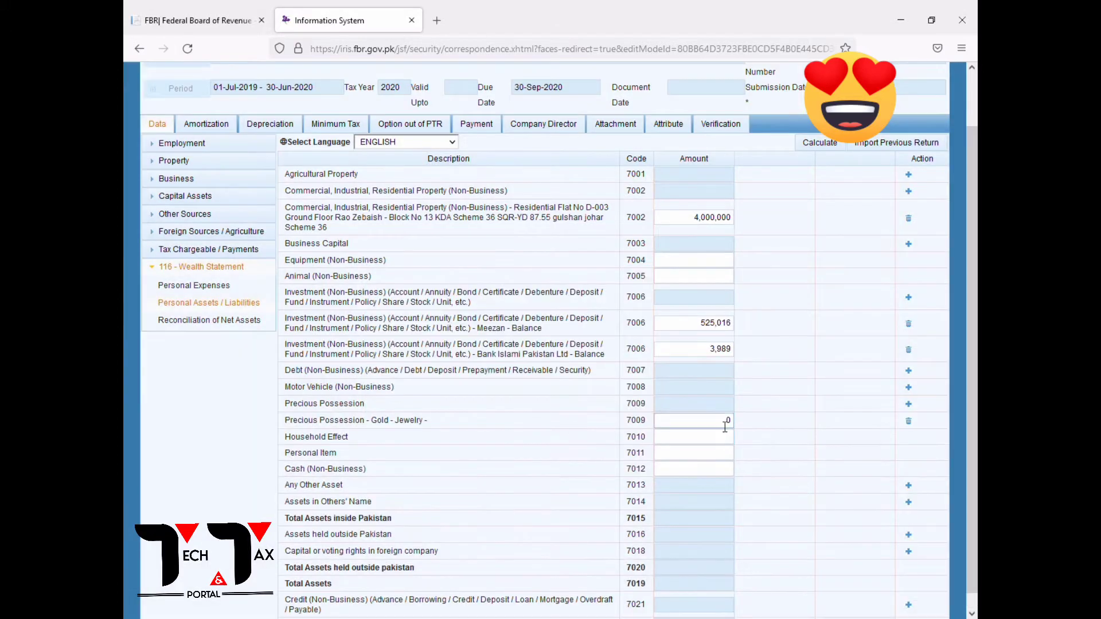
text(3,025,0)
text(000)
click(740, 445)
click(674, 440)
text(750000)
key(ctrl+a)
text(750,)
text(00)
text(0)
click(684, 451)
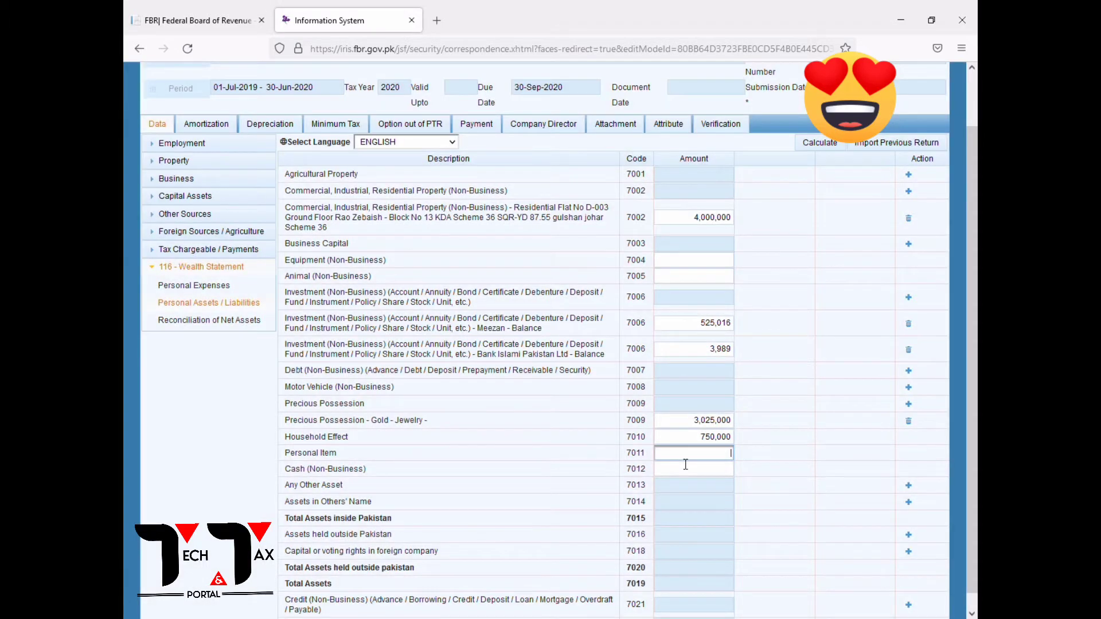
Set personal items to 550,000 and cash to 3,200,000, then recalculate total assets.
click(686, 472)
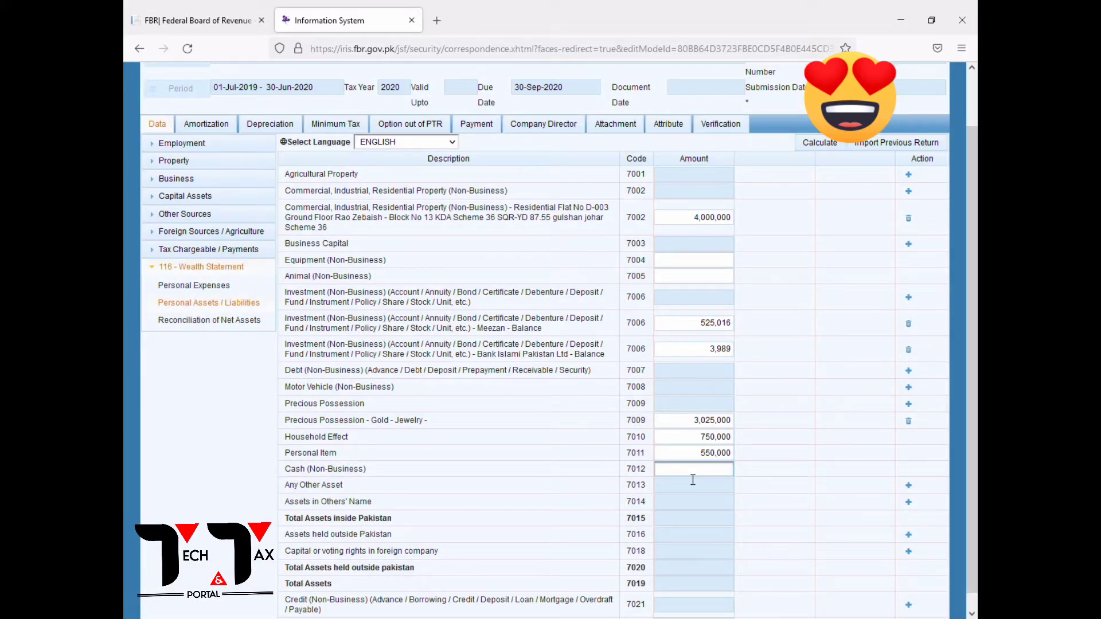
text(3200000)
key(ctrl+a)
click(693, 481)
drag(285, 454, 688, 455)
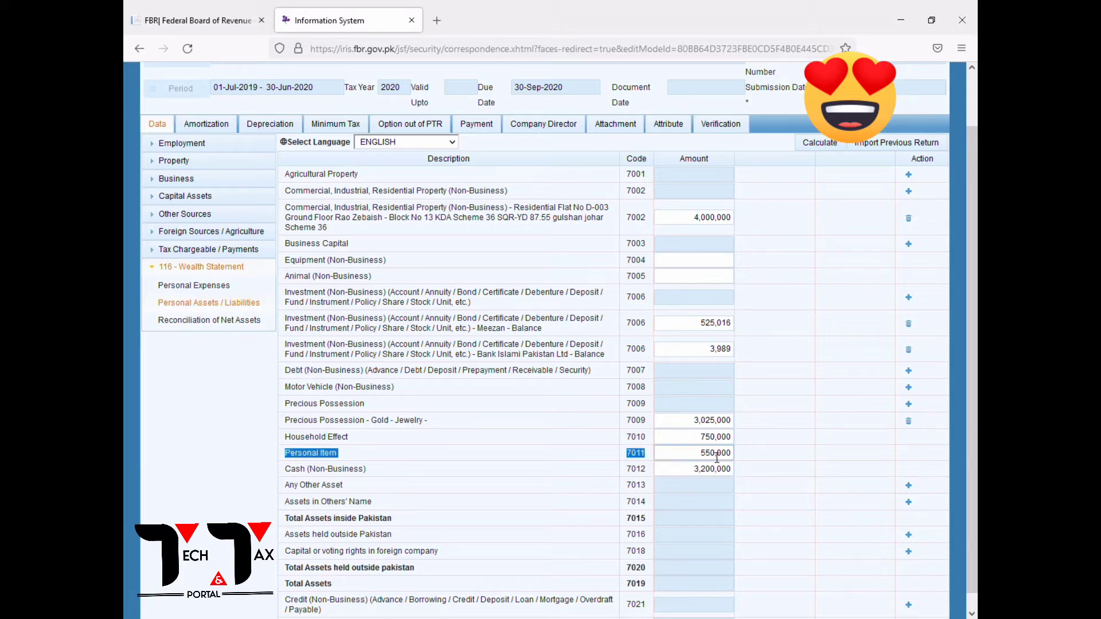
drag(291, 470, 700, 475)
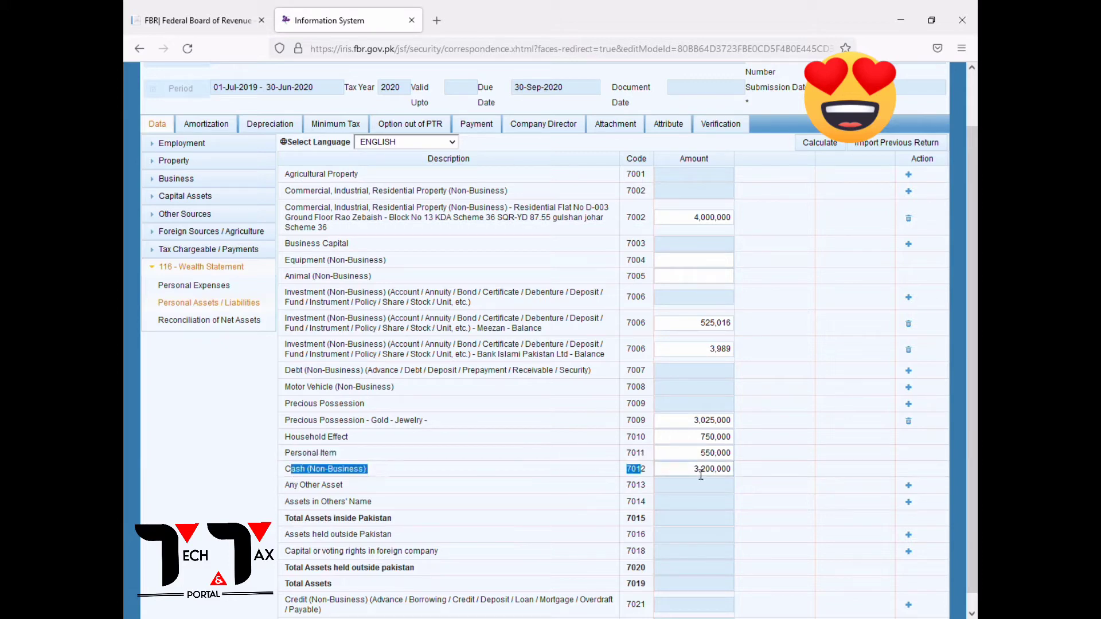
click(705, 475)
key(shift+Tab)
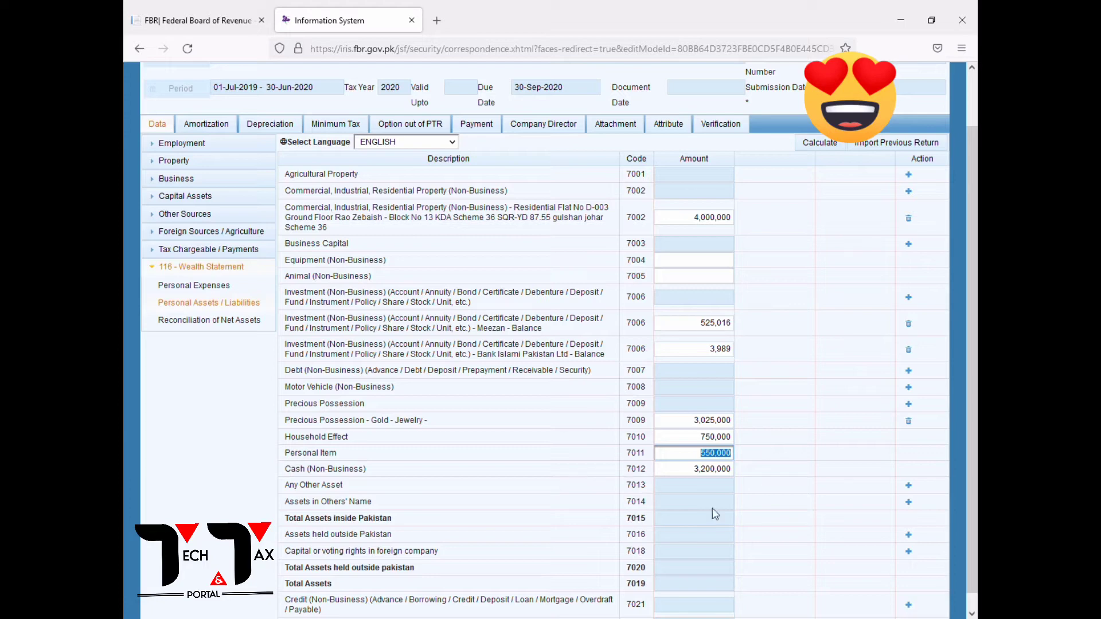
click(721, 476)
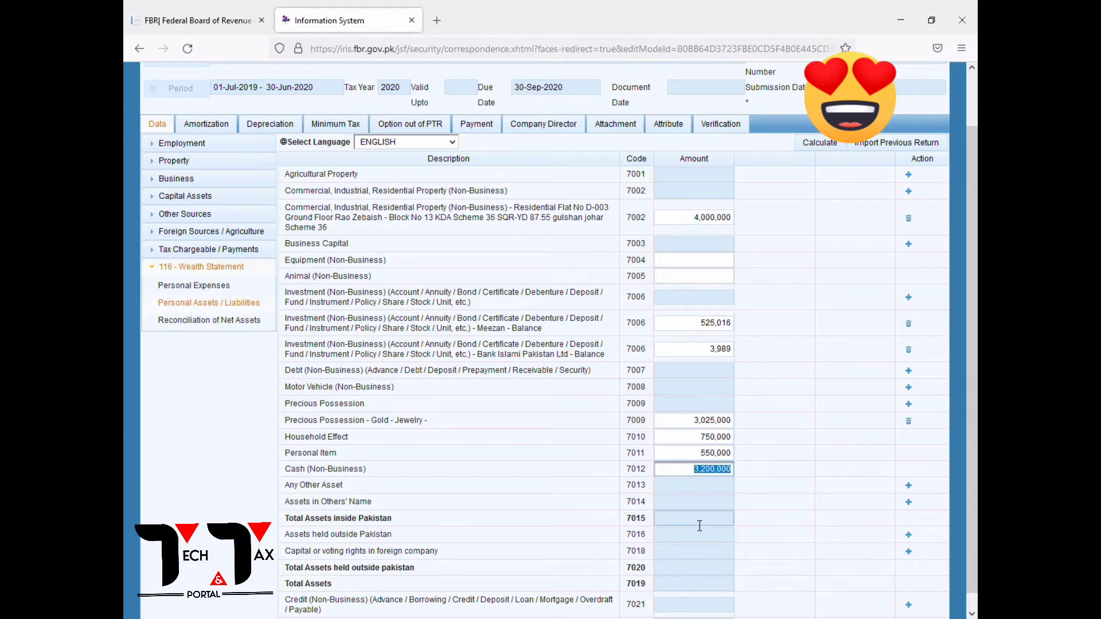
click(818, 142)
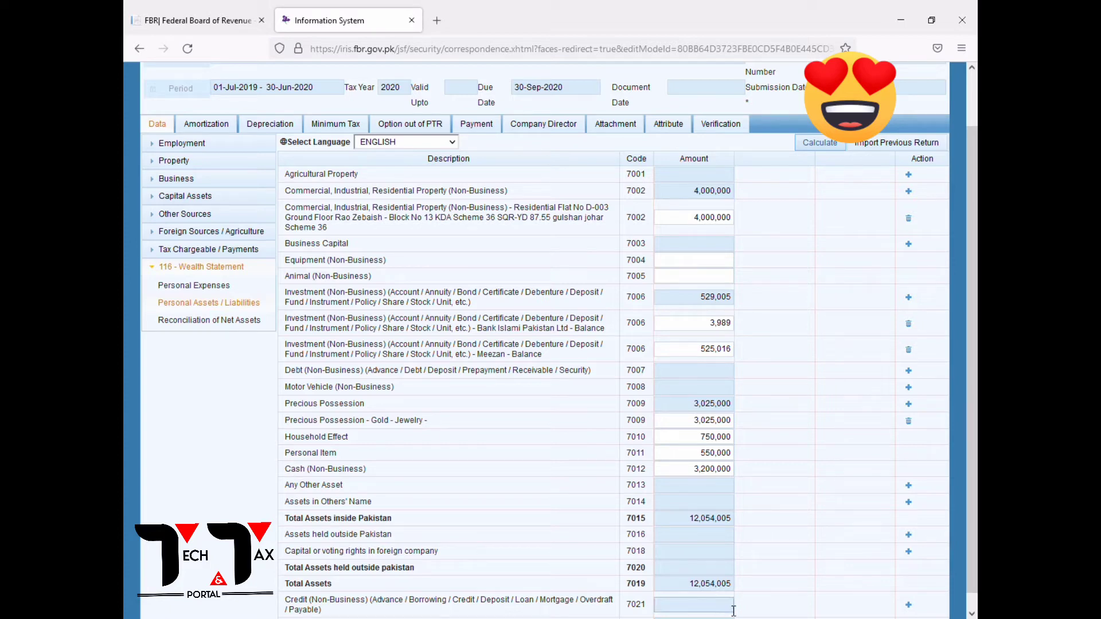
Copy the 1,120,008 total income from Computations into reconciliation code 7031.
click(817, 144)
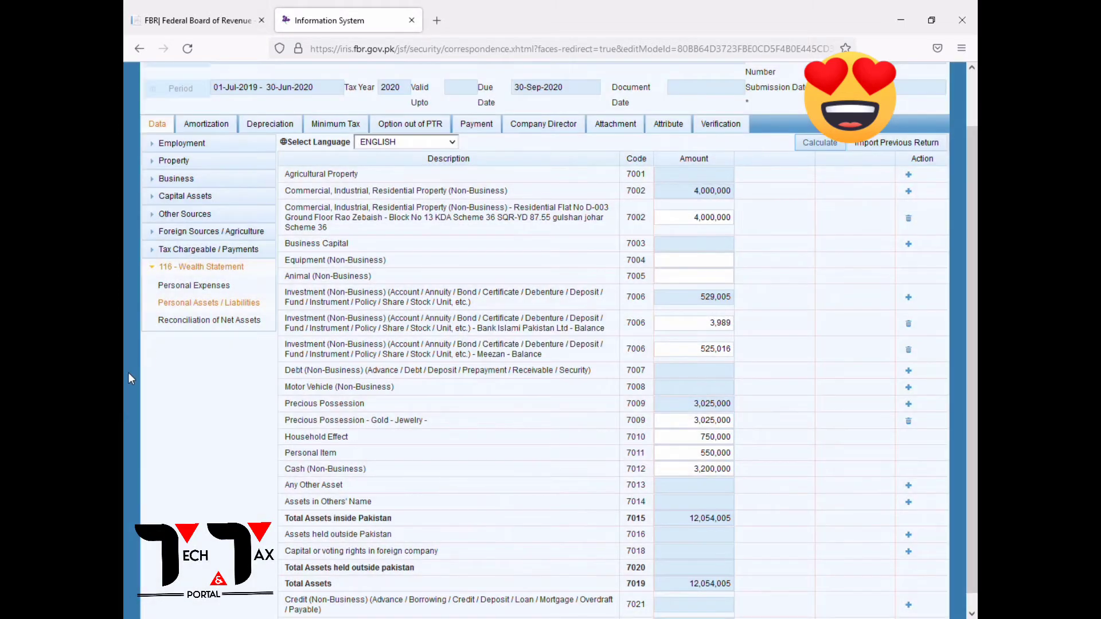
click(210, 320)
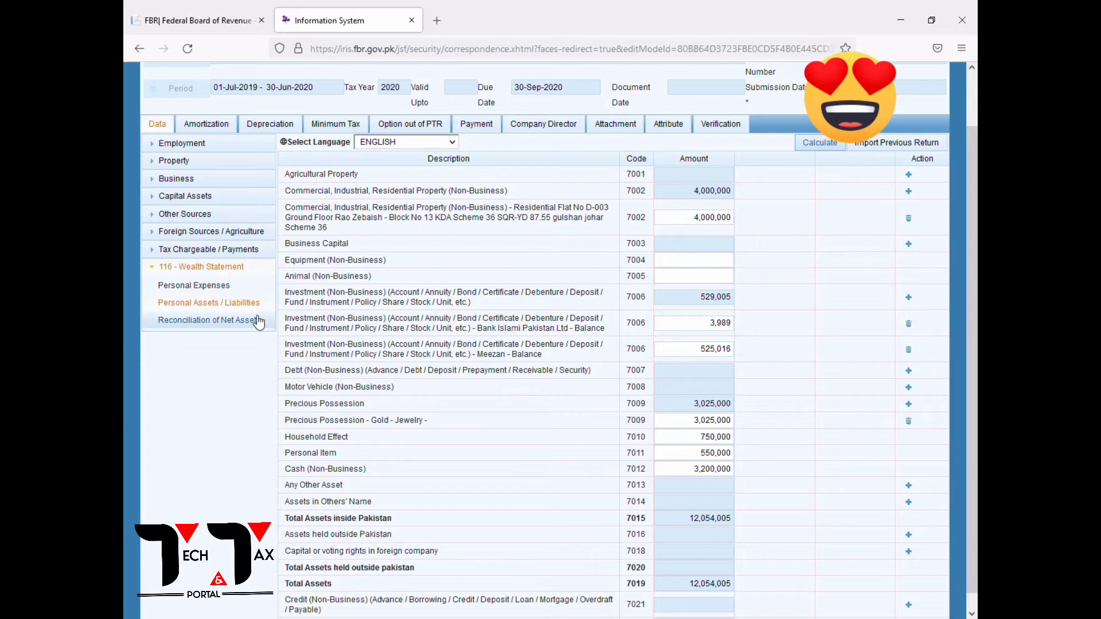
click(725, 299)
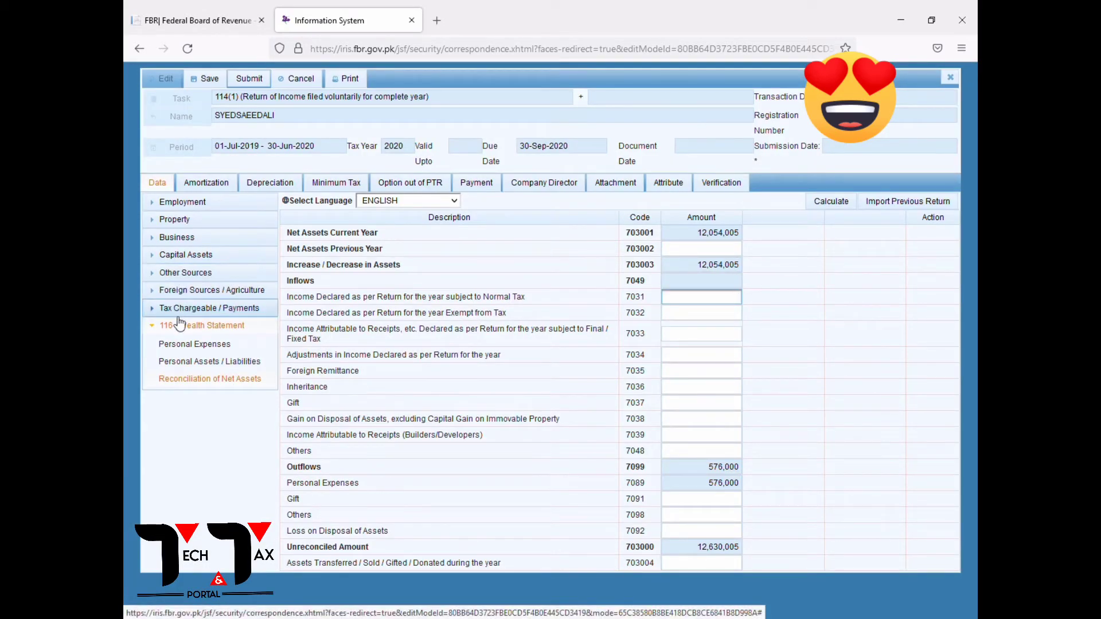
click(195, 309)
click(188, 451)
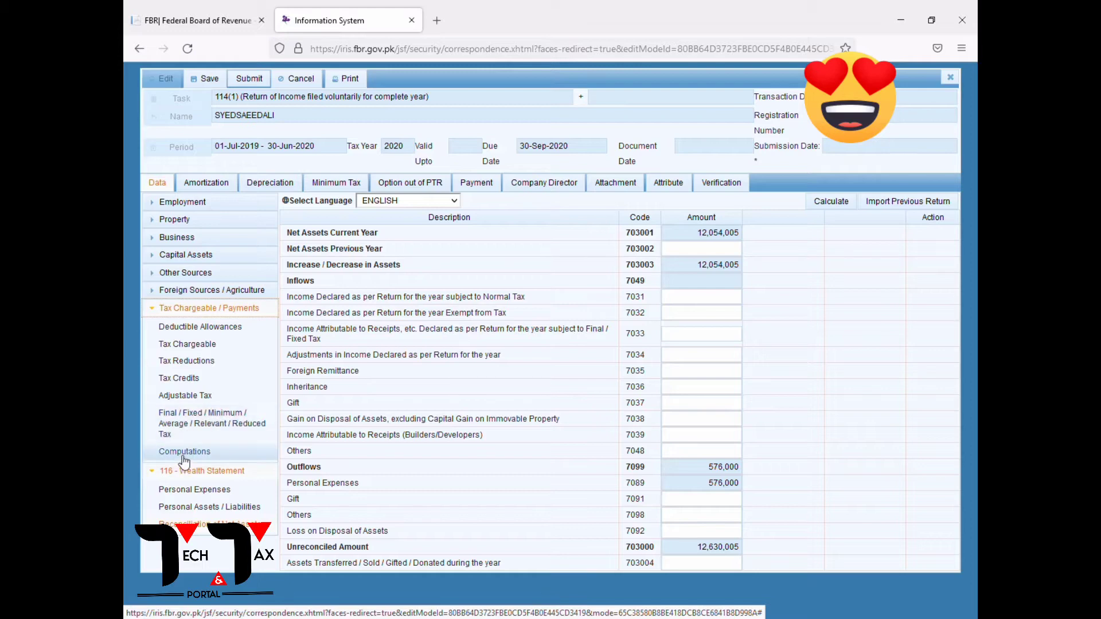
scroll(945, 460, down, 2)
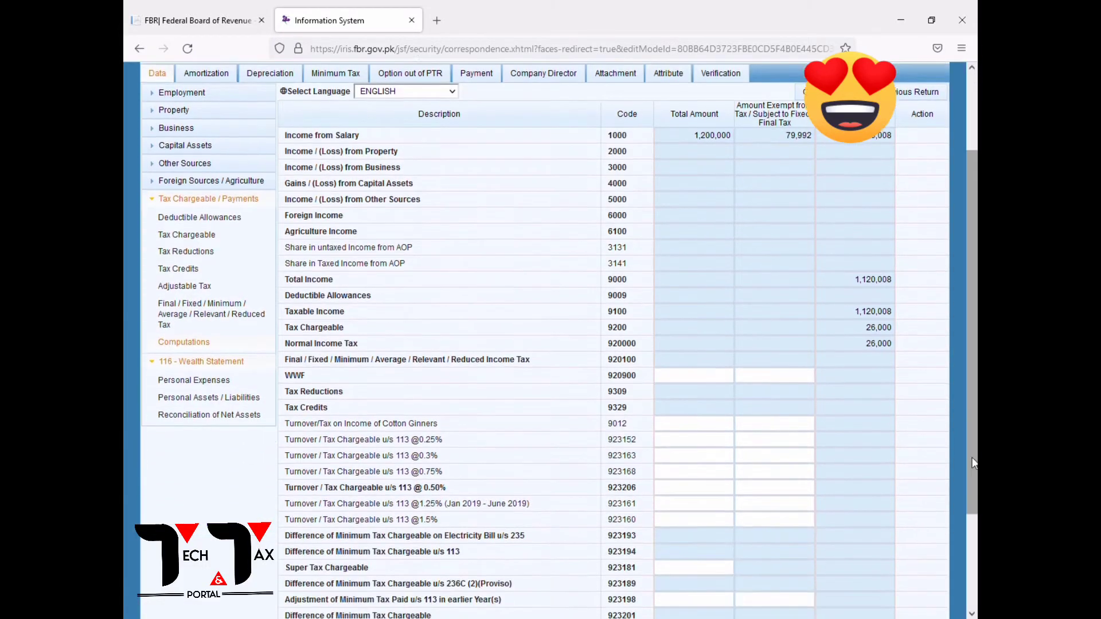
click(863, 253)
key(ctrl+c)
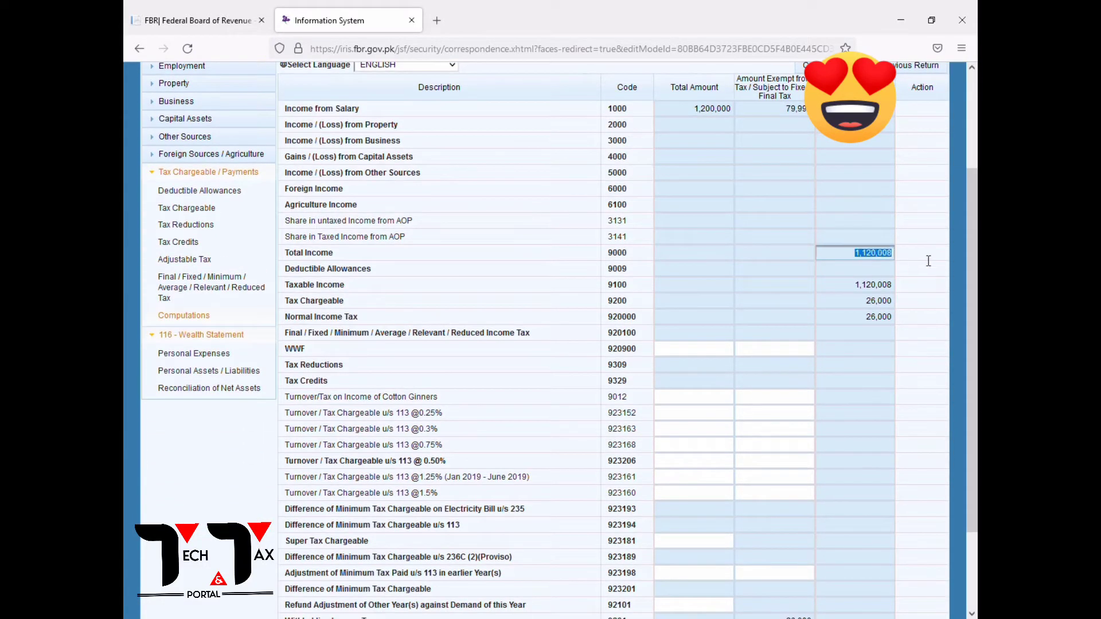
click(224, 394)
click(693, 300)
key(ctrl+v)
click(710, 319)
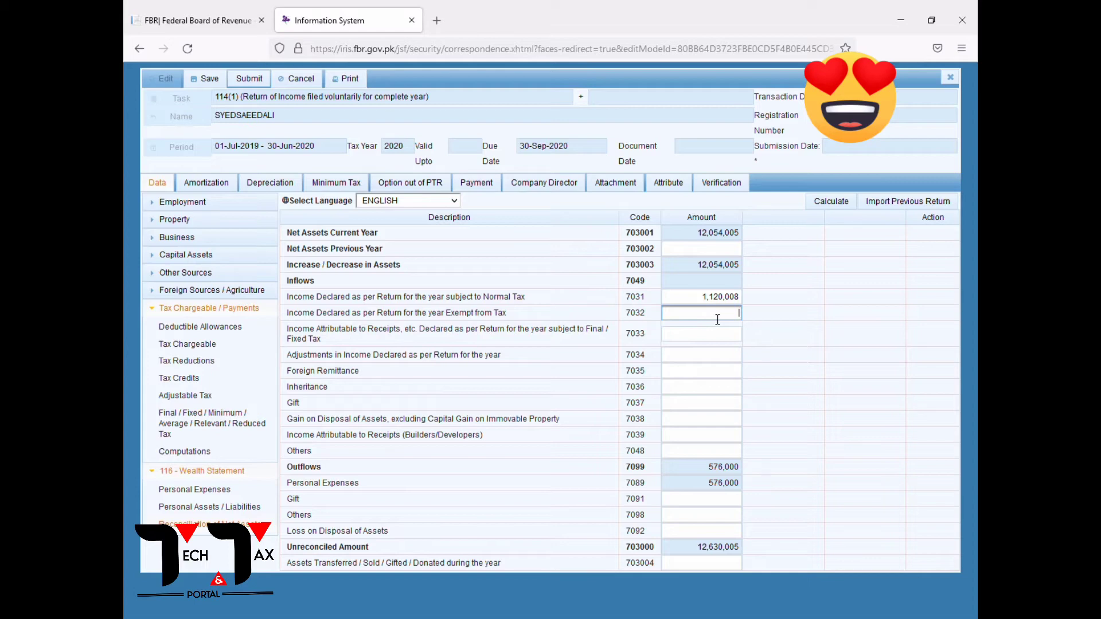
Copy the 79,992 exempt salary into exempt income code 7032 and recalculate.
click(184, 451)
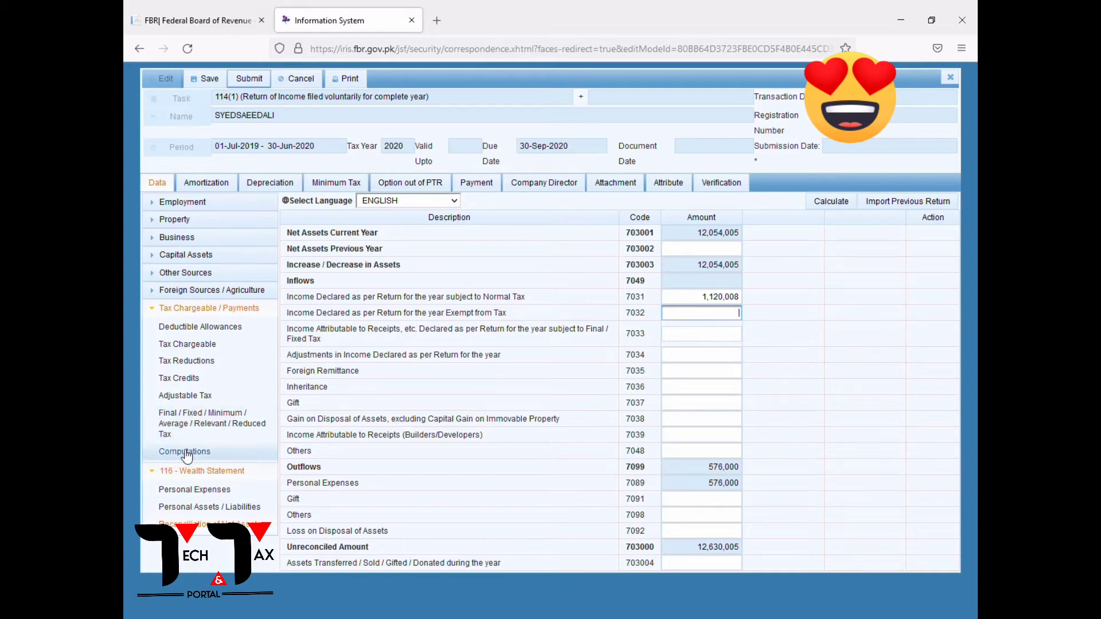
double_click(790, 247)
key(ctrl+c)
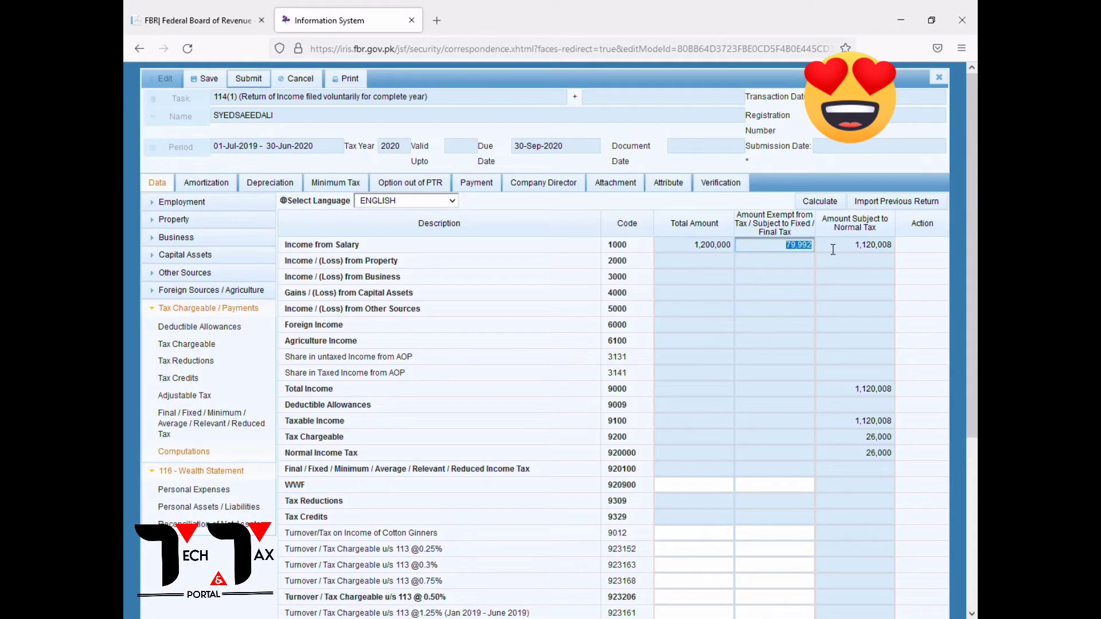
click(201, 524)
click(724, 318)
key(ctrl+v)
click(831, 202)
Enter 26,000 as Others outflow (code 7098) and recalculate the reconciliation.
click(728, 521)
text(26000)
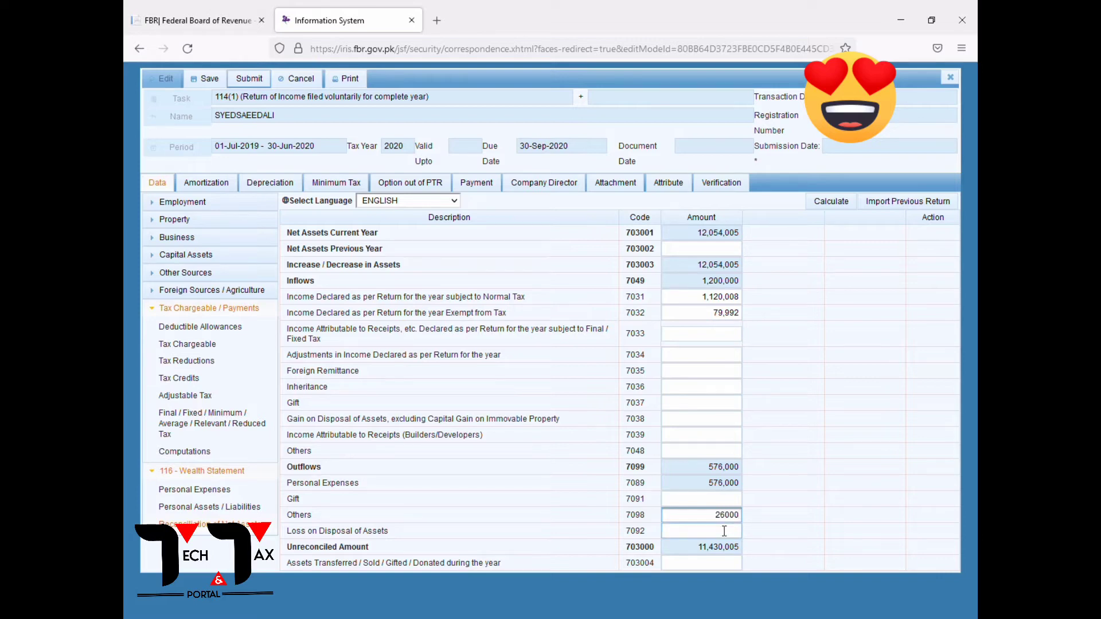
click(711, 403)
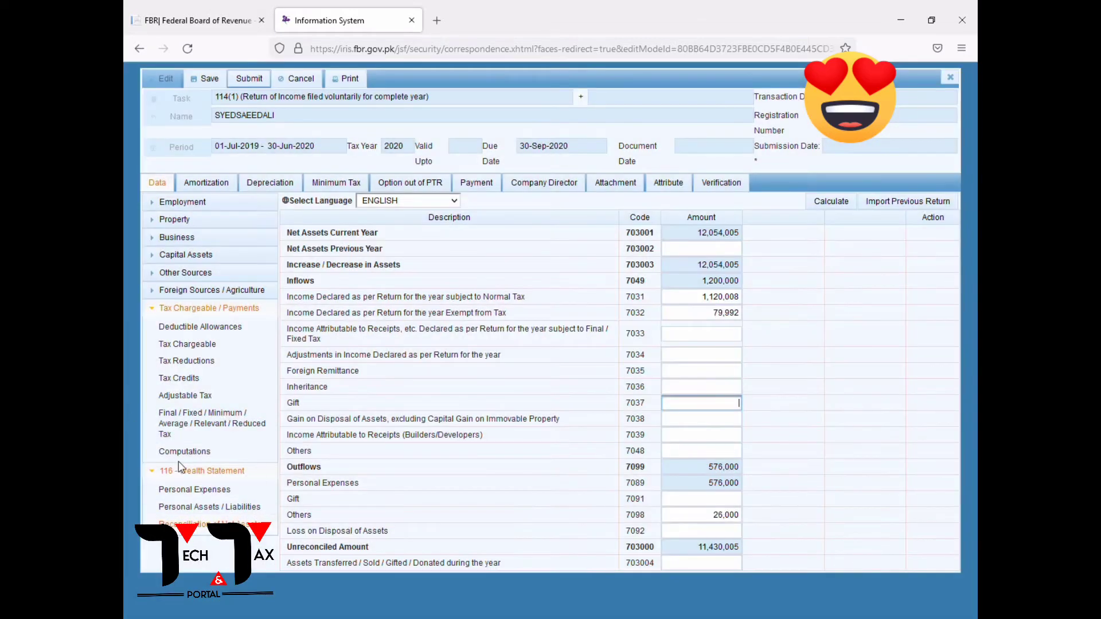
click(179, 453)
scroll(854, 458, down, 4)
drag(785, 512, 851, 512)
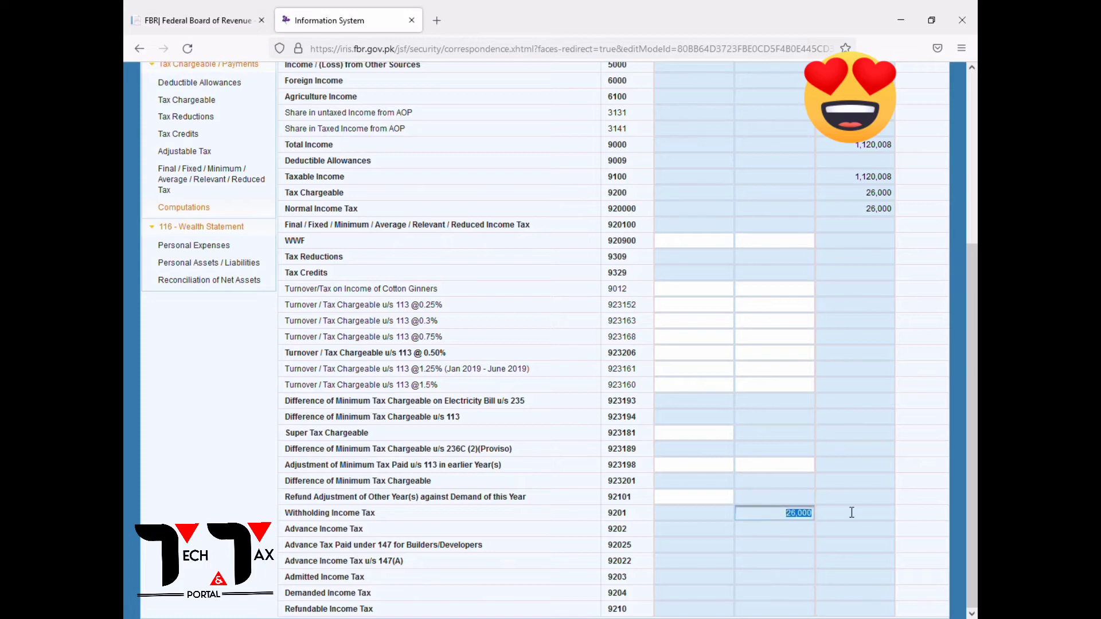
click(230, 280)
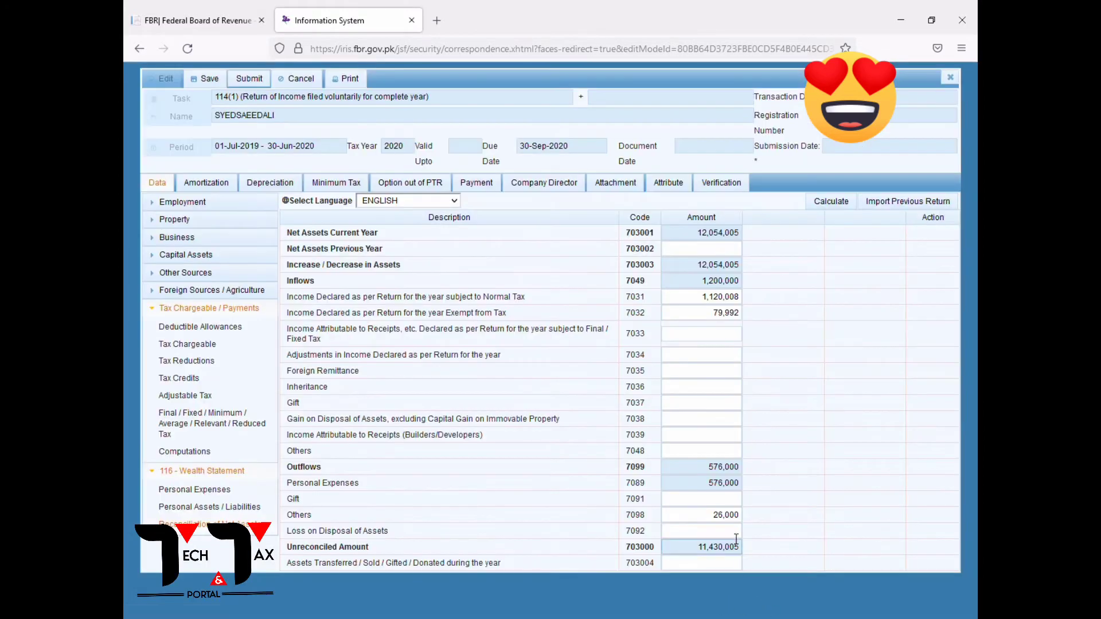
click(831, 203)
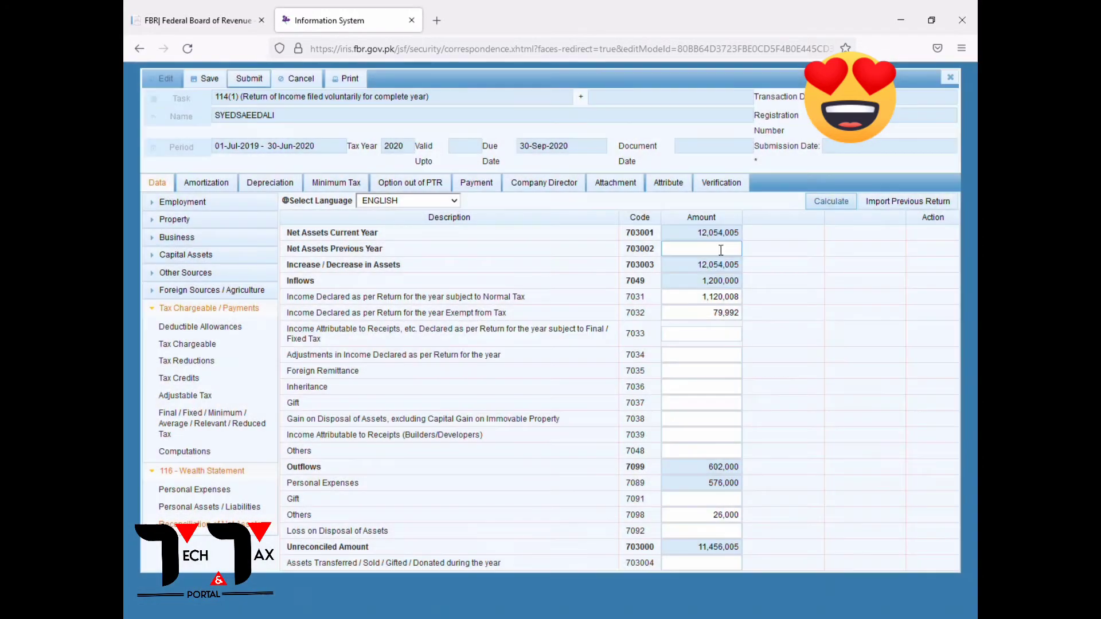
Set Net Assets Previous Year to 11,456,005 and recalculate, bringing Unreconciled Amount to 0.
click(722, 252)
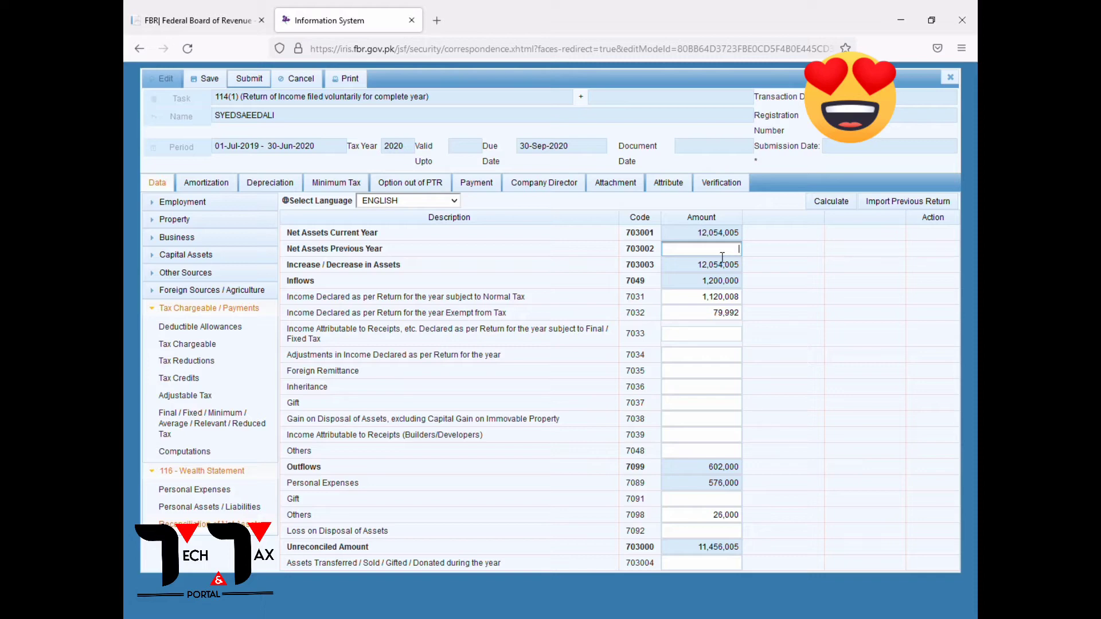
text(11456)
key(BackSpace)
key(BackSpace)
key(BackSpace)
key(BackSpace)
key(BackSpace)
text(11456005)
click(756, 267)
click(831, 203)
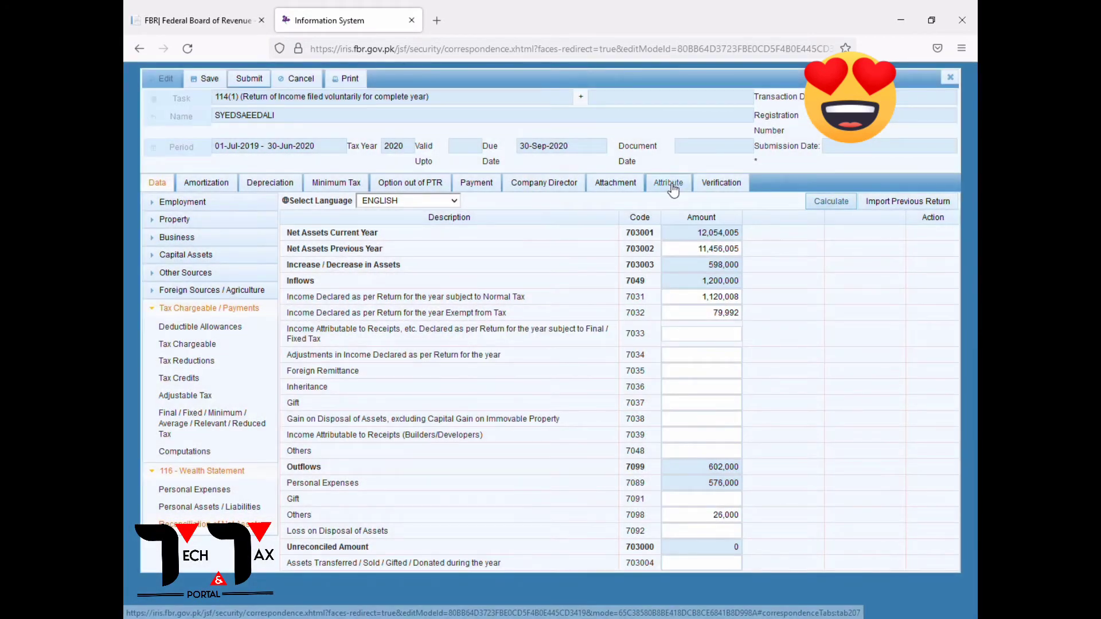
click(672, 189)
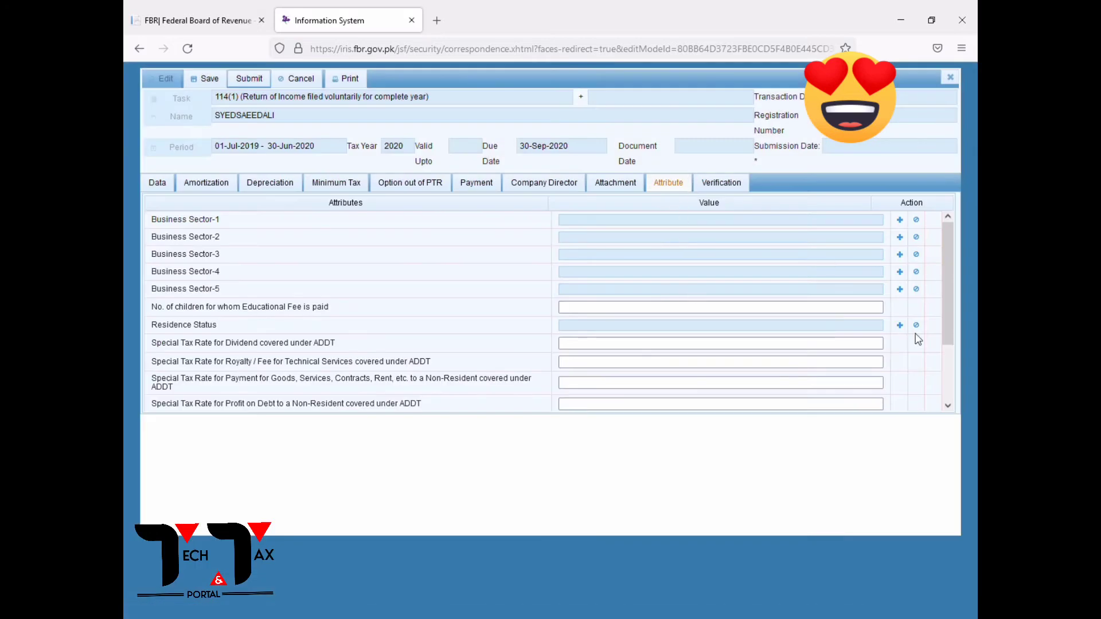
Set Residence Status to Resident and bring up the Verification declaration's PIN field.
click(900, 325)
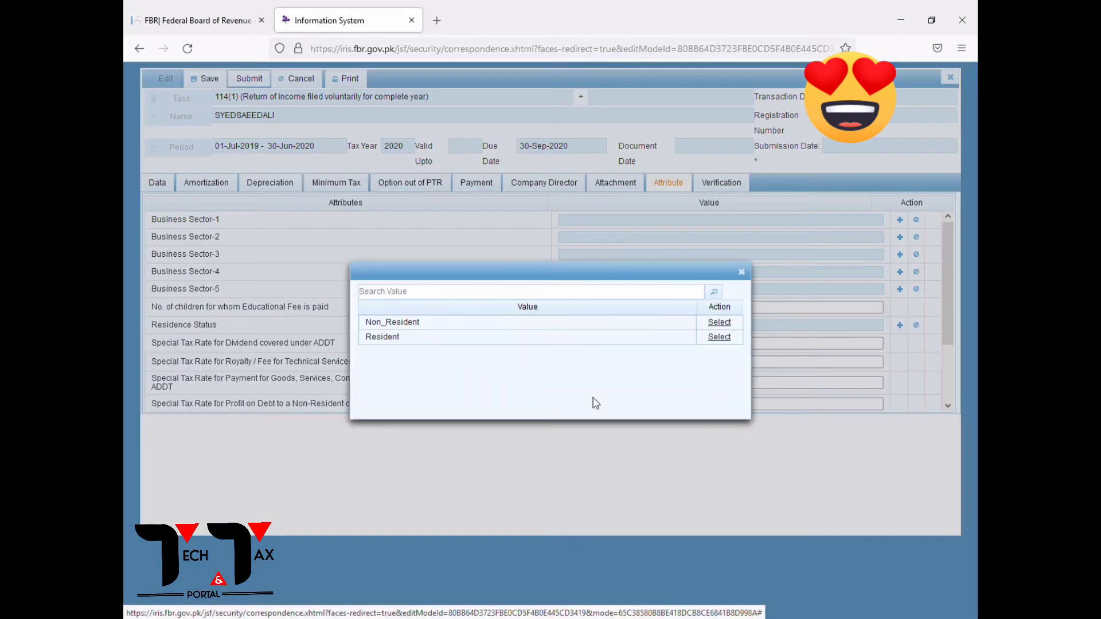
click(720, 338)
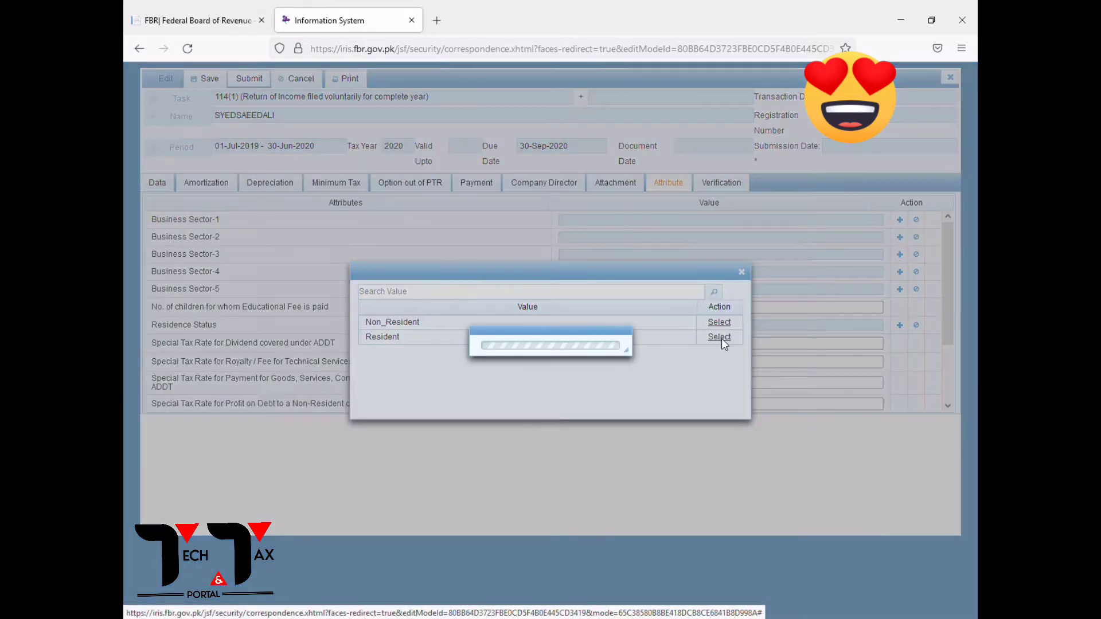
click(722, 184)
click(224, 254)
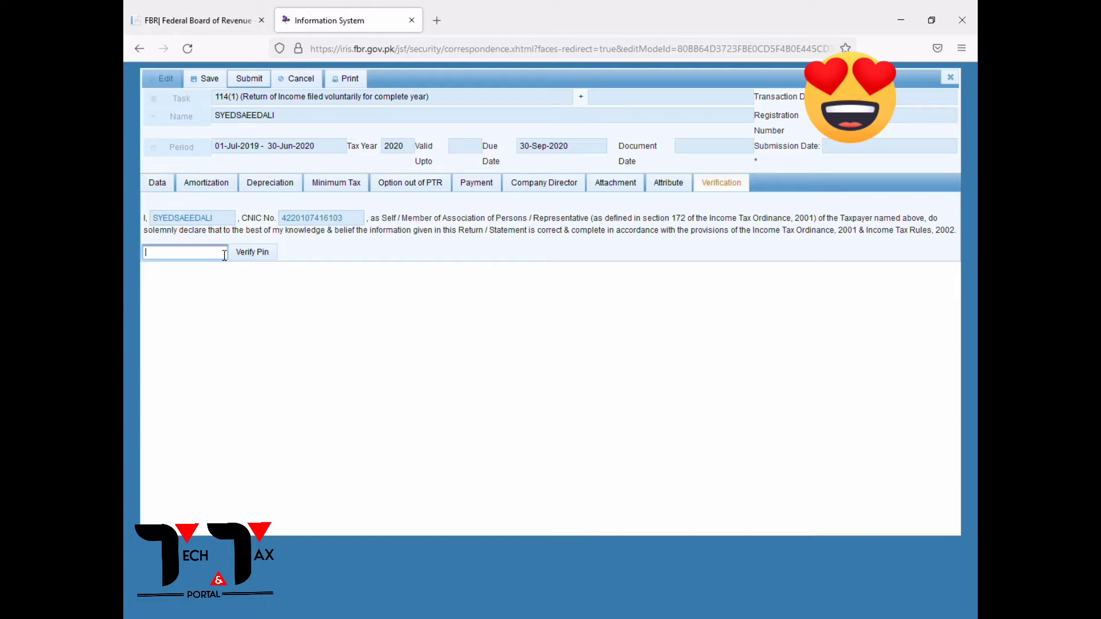
Enter and verify the PIN, then save the return.
text(1234)
click(268, 256)
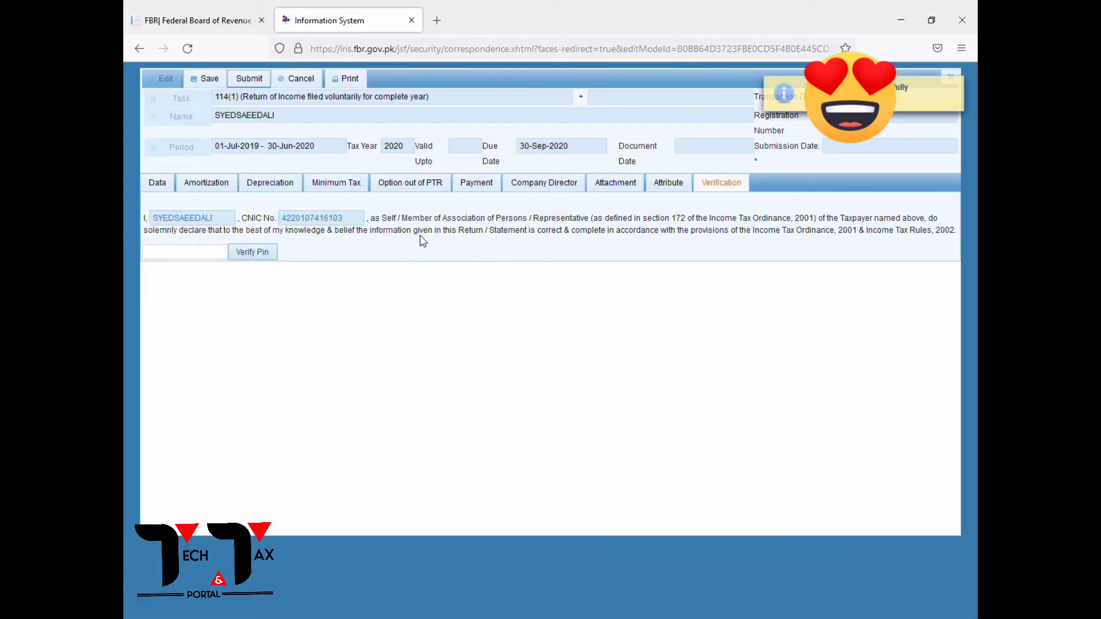
click(205, 79)
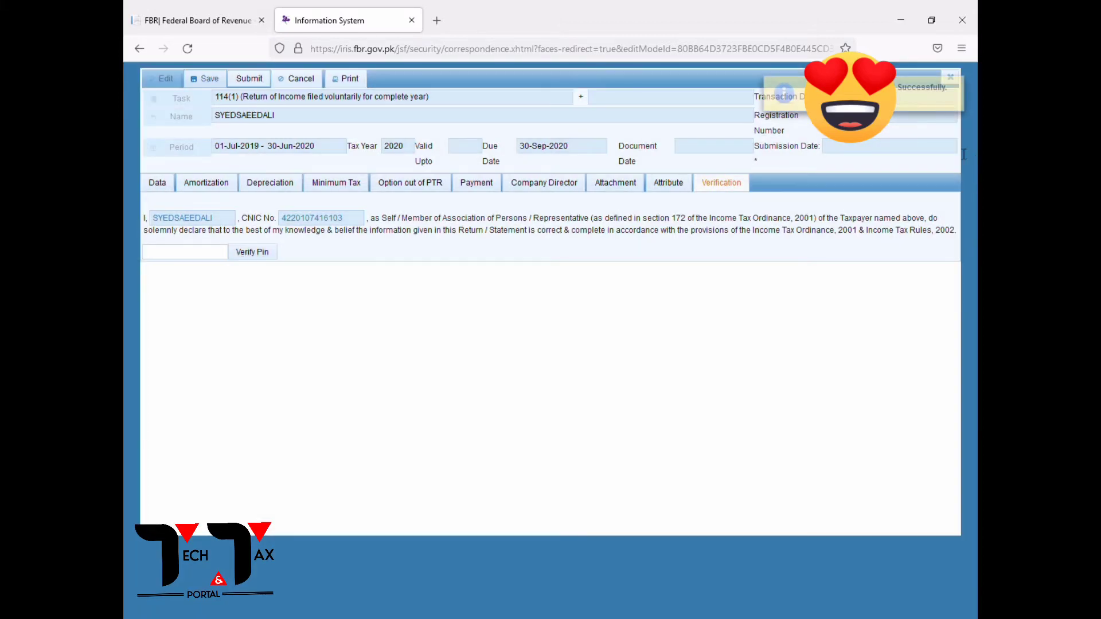
click(951, 82)
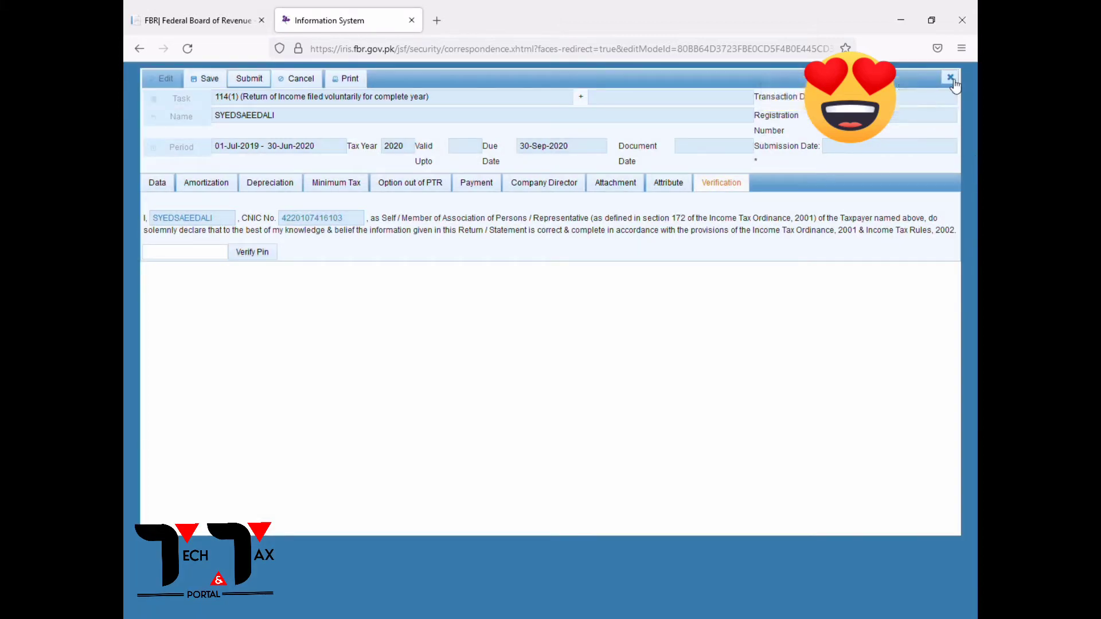
Close the return form and reopen the saved 114(1) draft from the inbox.
click(952, 80)
click(475, 362)
click(336, 283)
click(153, 186)
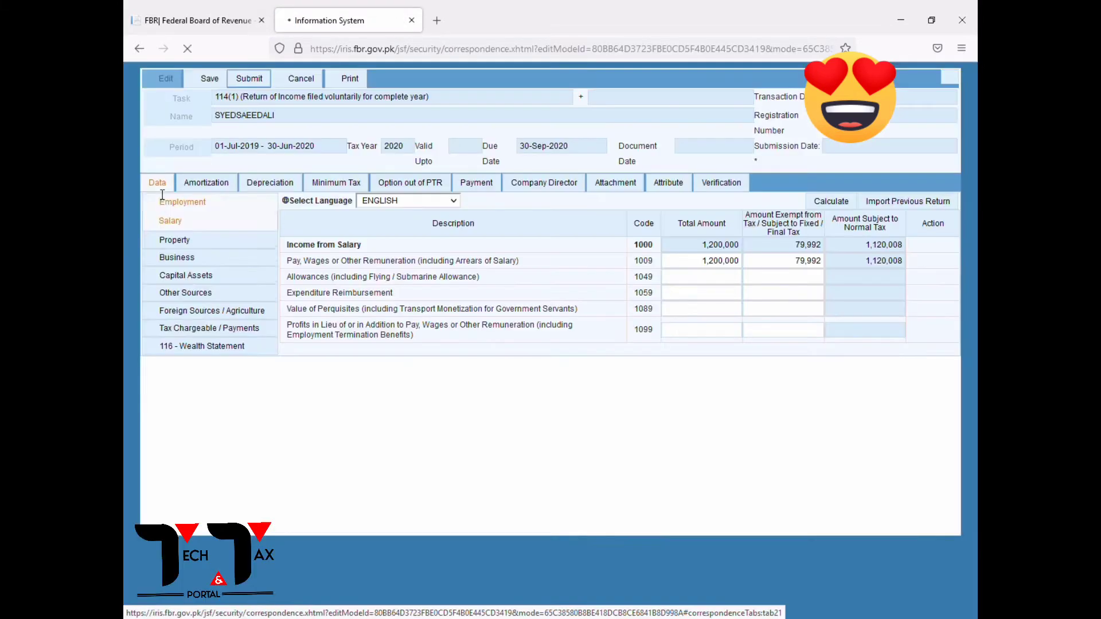
Generate the draft declaration PDF and review it down to the Reconciliation of Net Assets table.
click(357, 75)
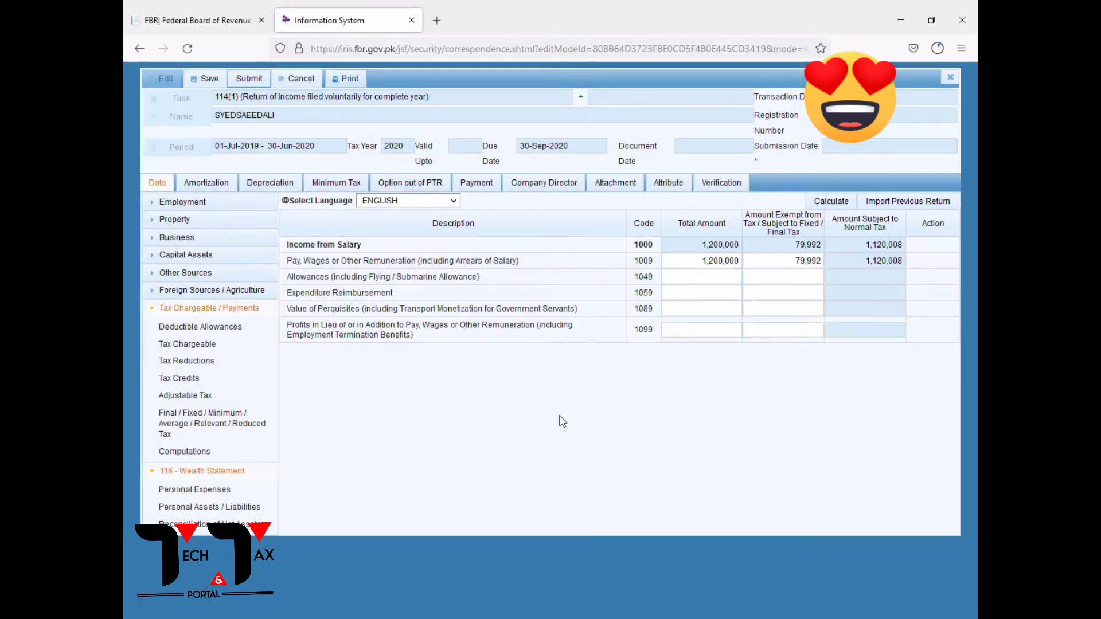
scroll(520, 313, down, 4)
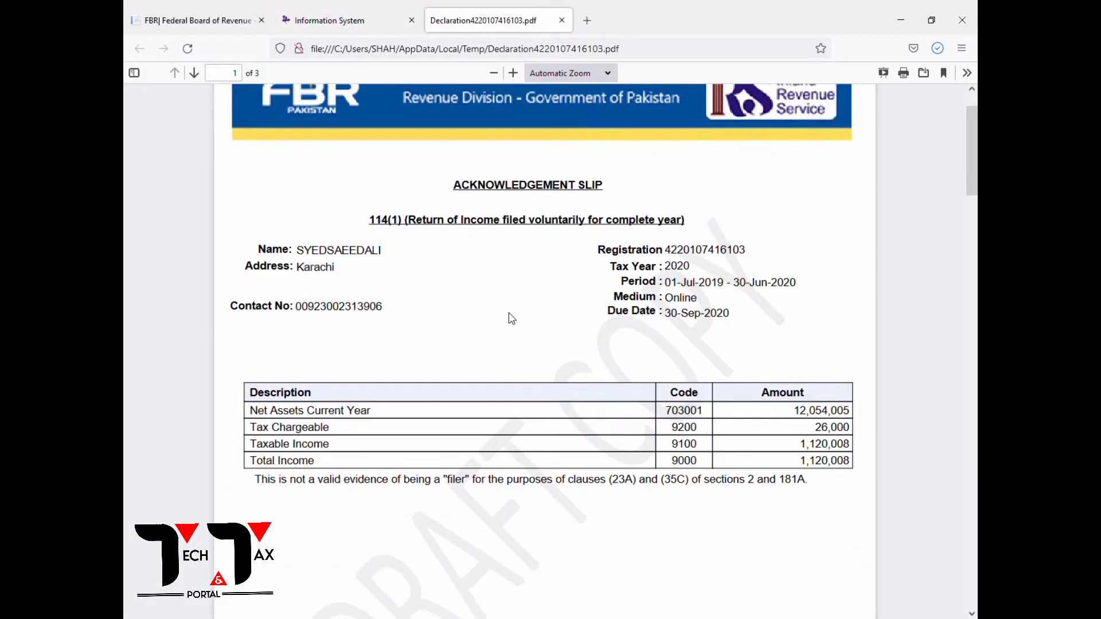
scroll(510, 318, down, 15)
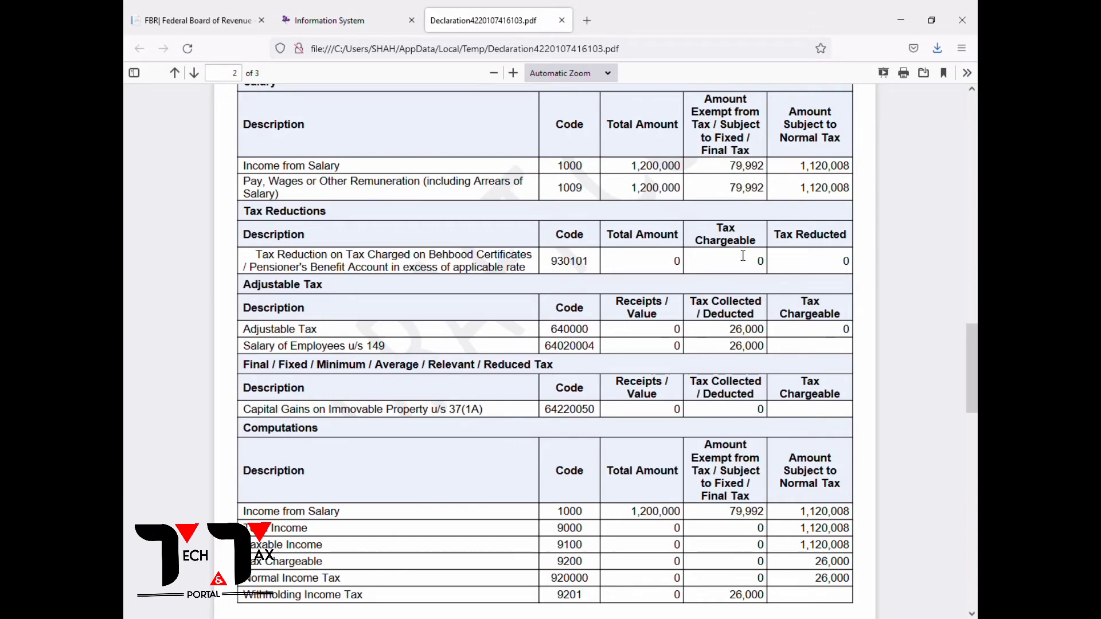
scroll(734, 227, down, 12)
scroll(741, 259, down, 10)
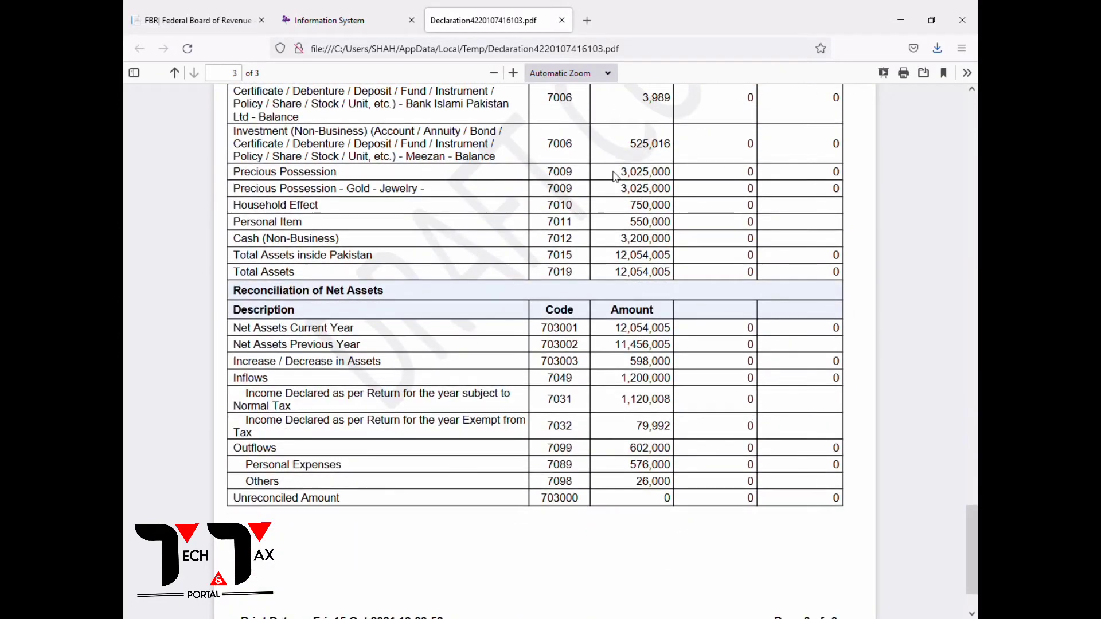
scroll(616, 178, up, 4)
drag(657, 189, 658, 163)
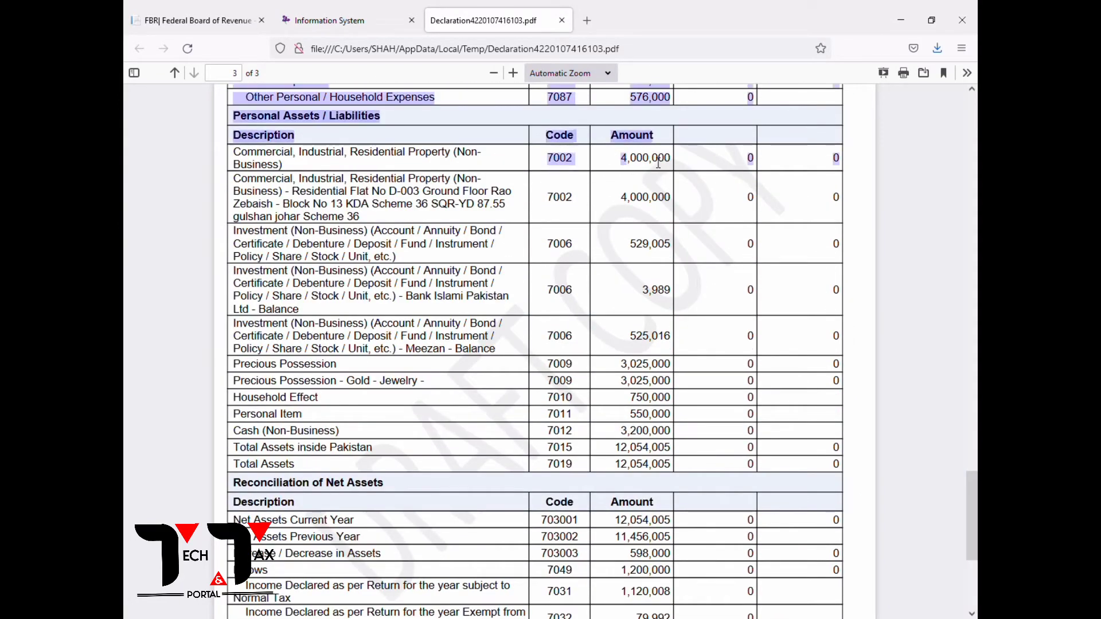
click(658, 217)
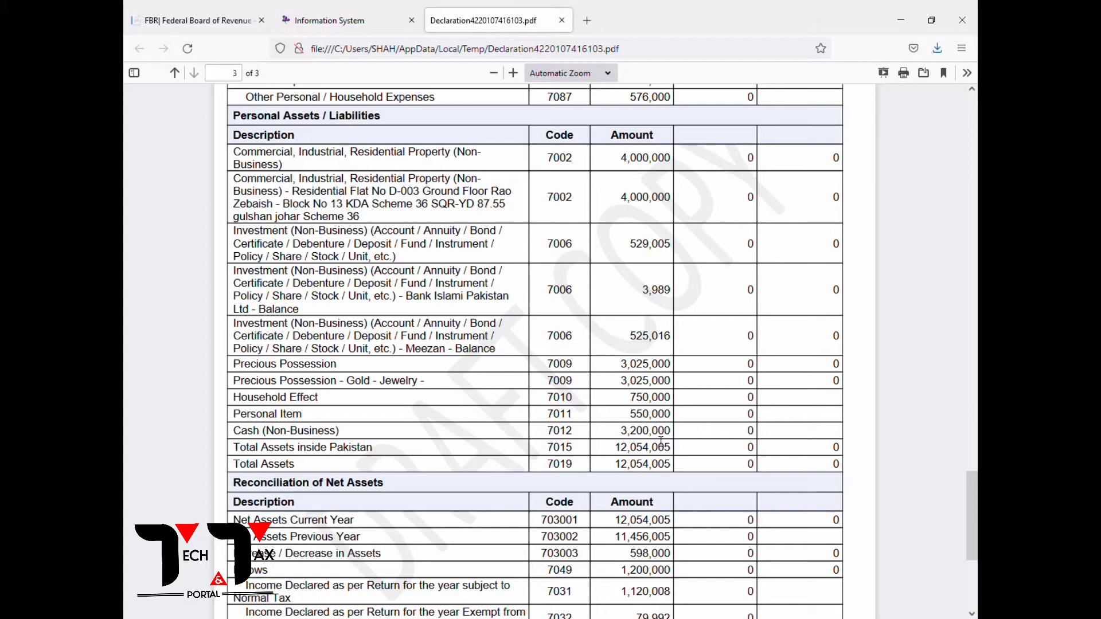
scroll(662, 441, down, 3)
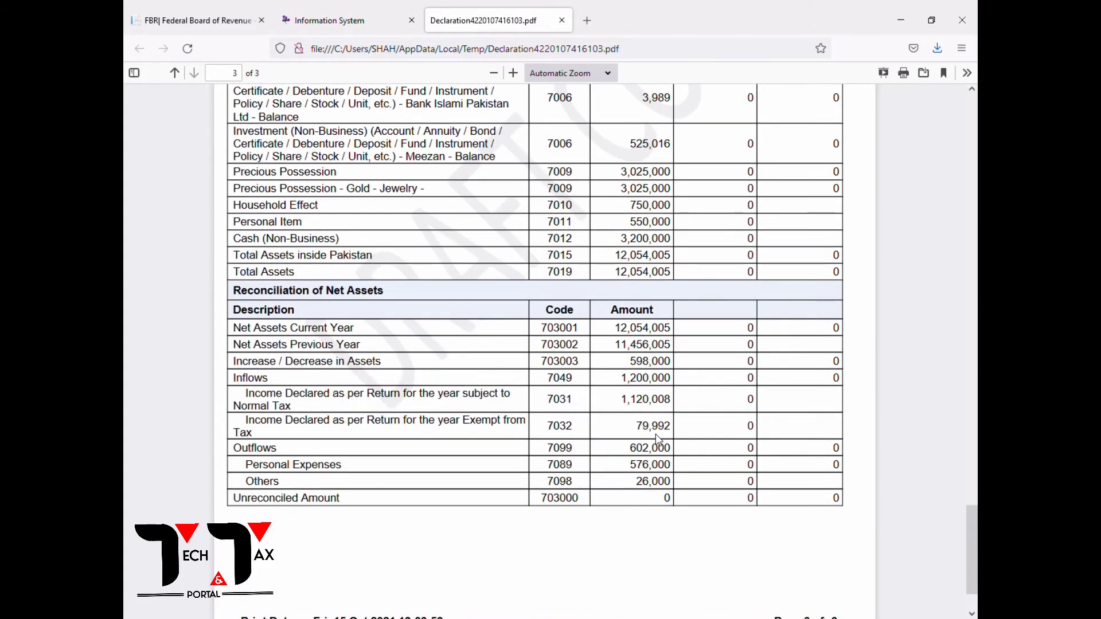
Close the declaration PDF, then save and submit the 2020 return, confirming with Yes.
scroll(662, 487, up, 15)
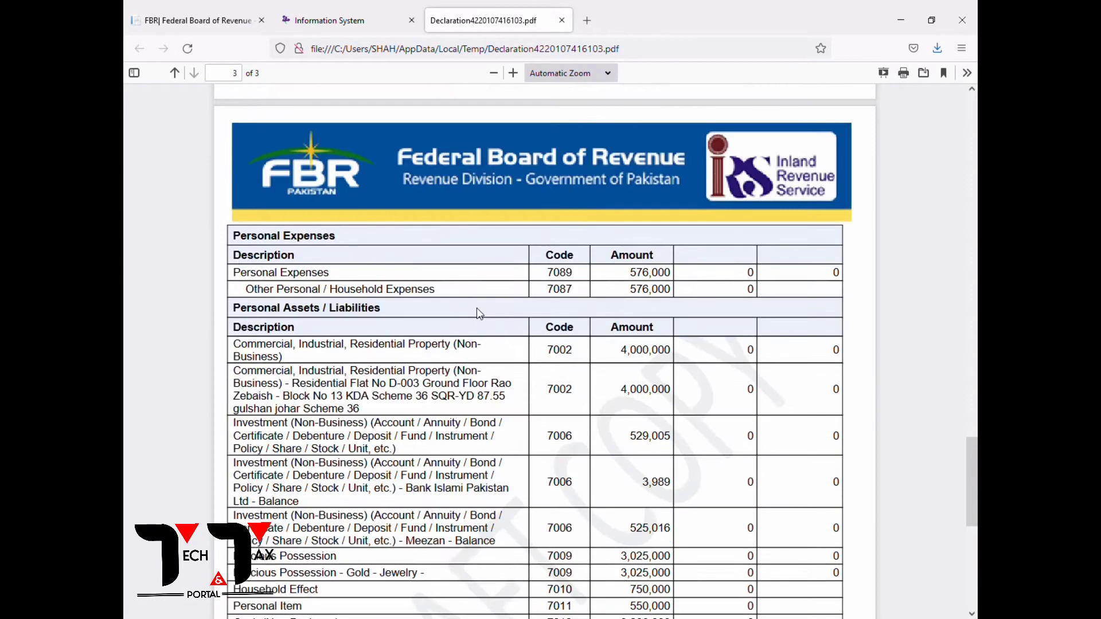
click(562, 24)
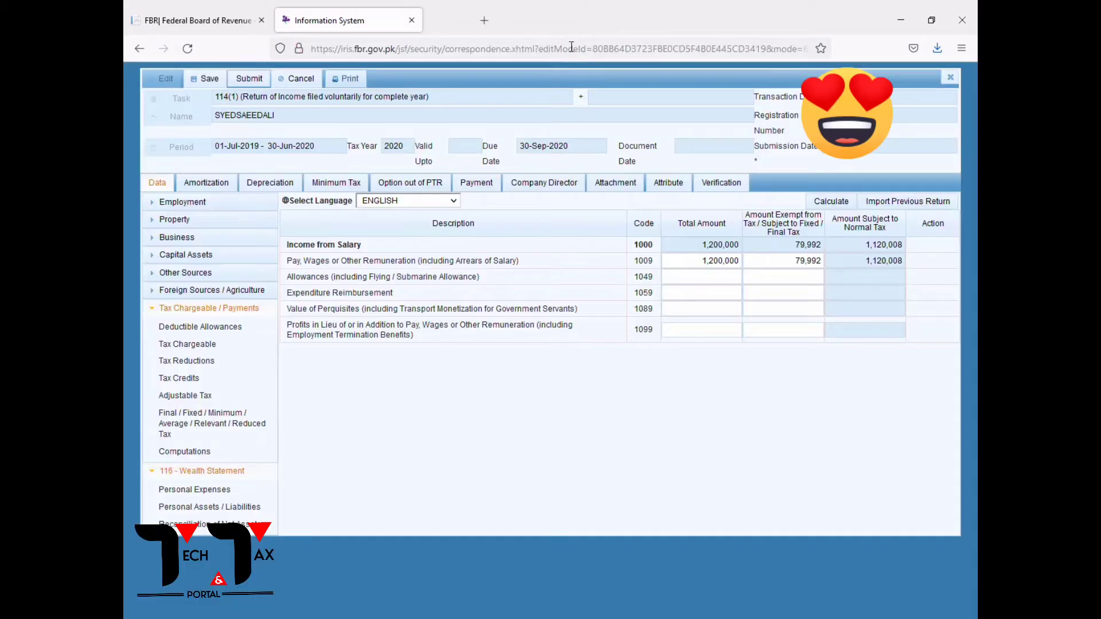
click(215, 80)
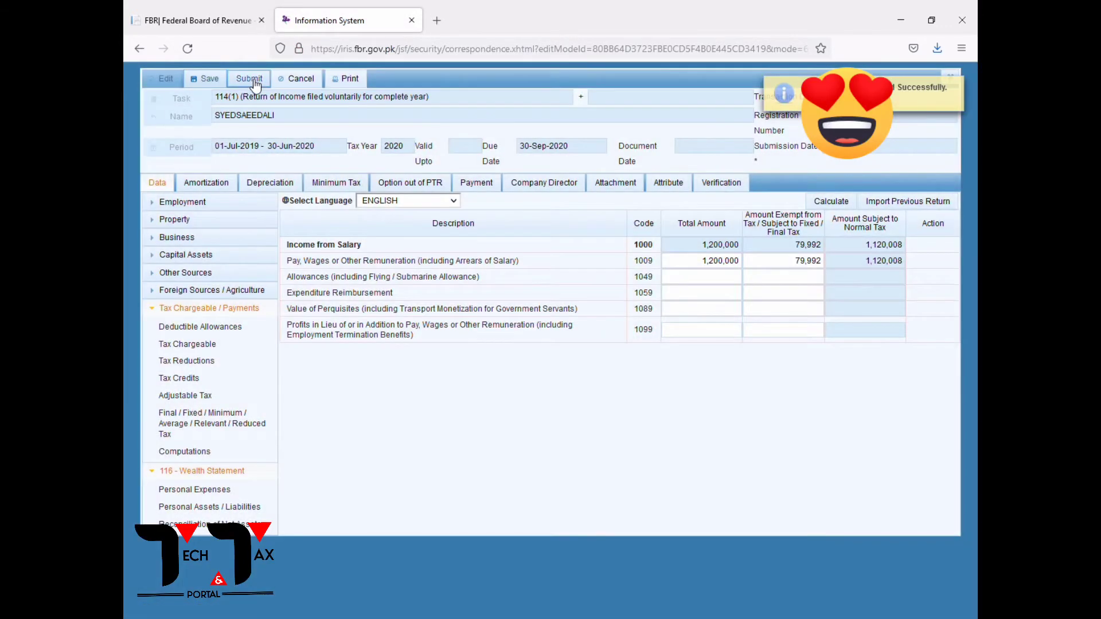
click(249, 78)
click(422, 360)
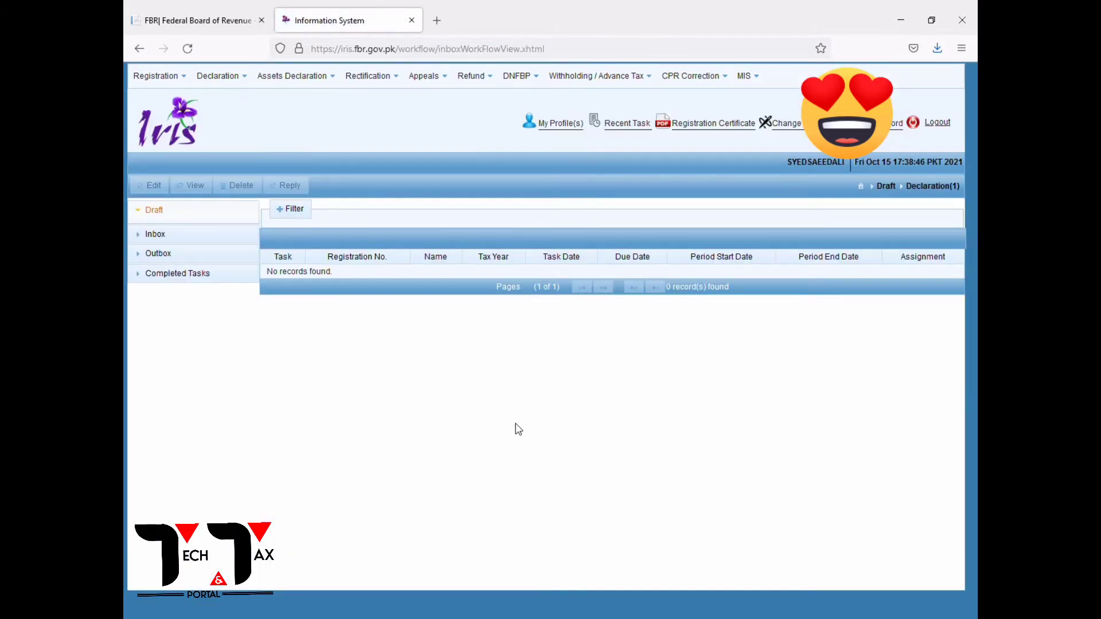
Start a new 114(1) return for the 2021 tax period beginning 01-JUL-2020.
mouse_move(328, 91)
mouse_move(221, 76)
click(329, 181)
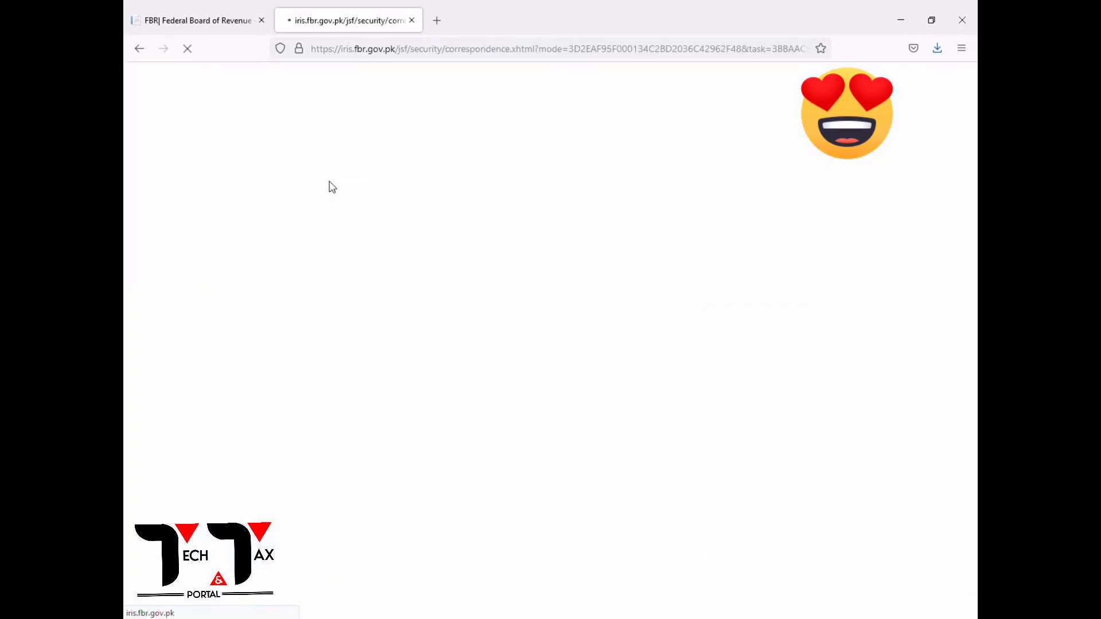
click(175, 149)
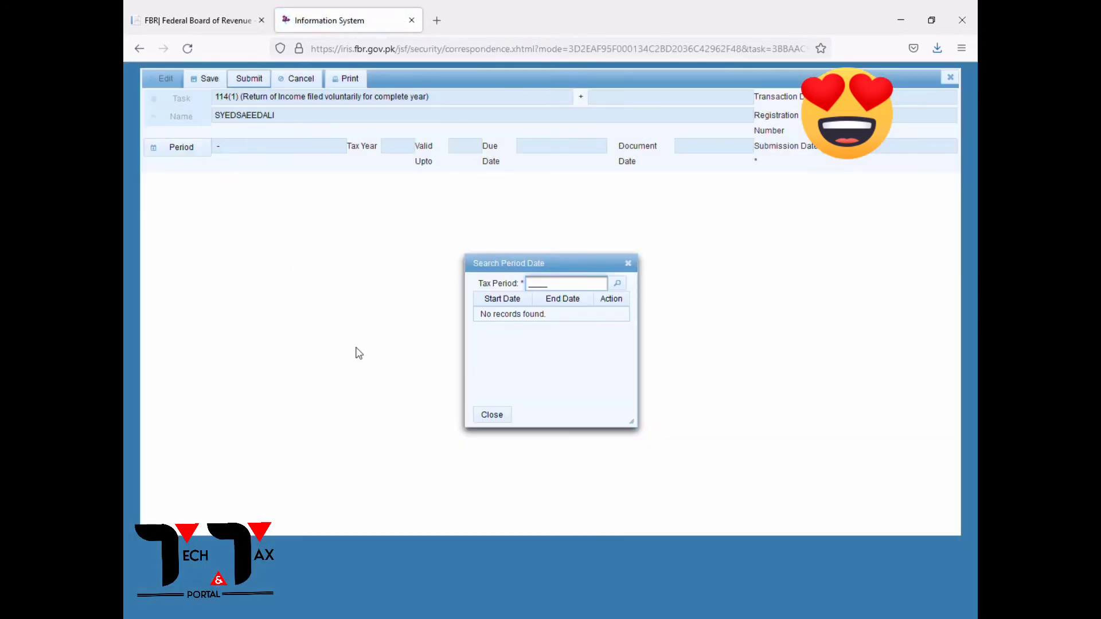
text(2021)
click(617, 318)
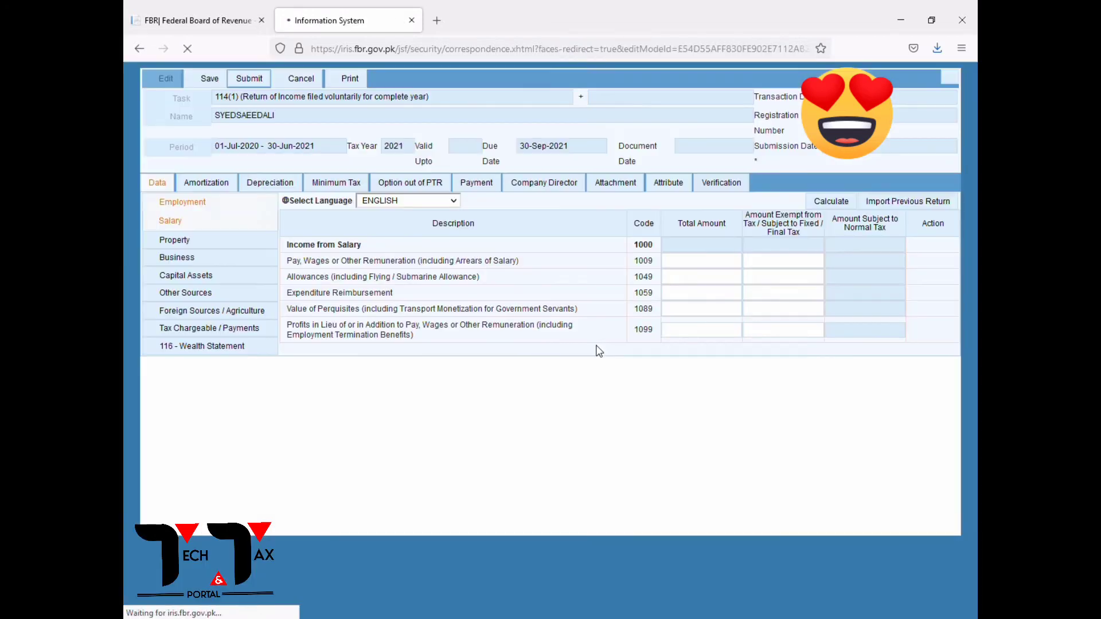
Enter 1,200,000 salary for code 1009 with 79,992 exempt, and recalculate.
click(155, 311)
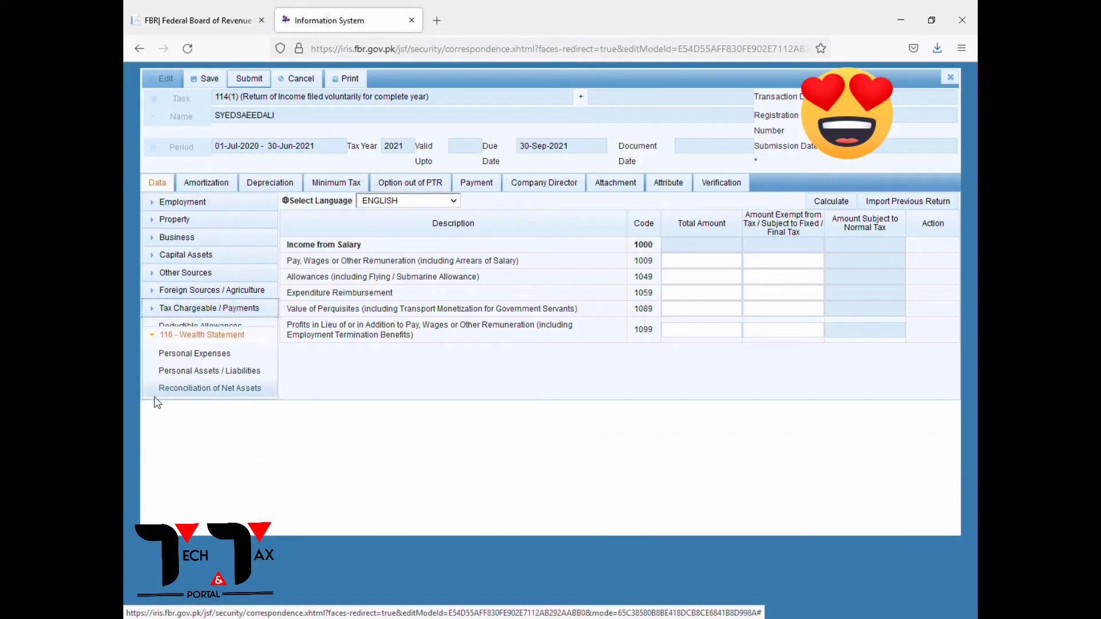
click(172, 202)
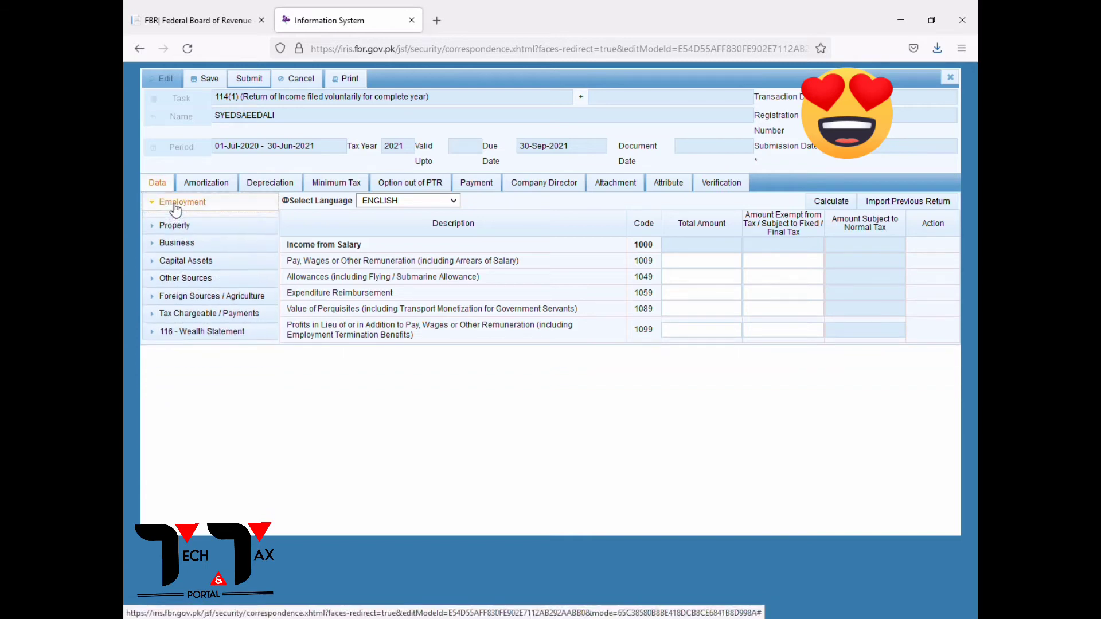
click(183, 223)
click(718, 263)
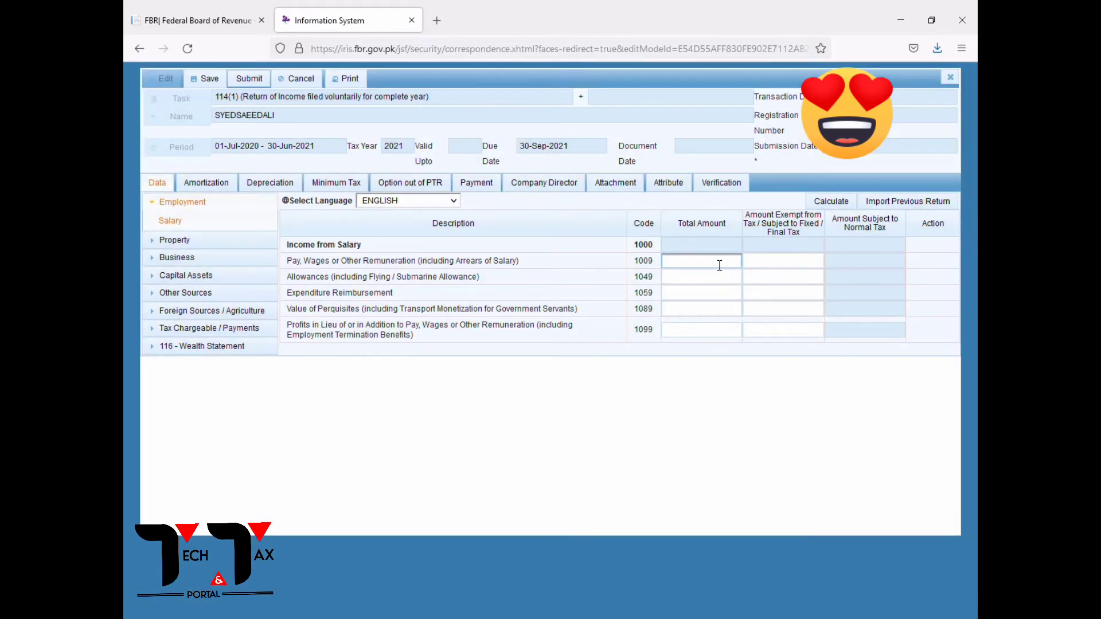
text(1200000)
click(713, 284)
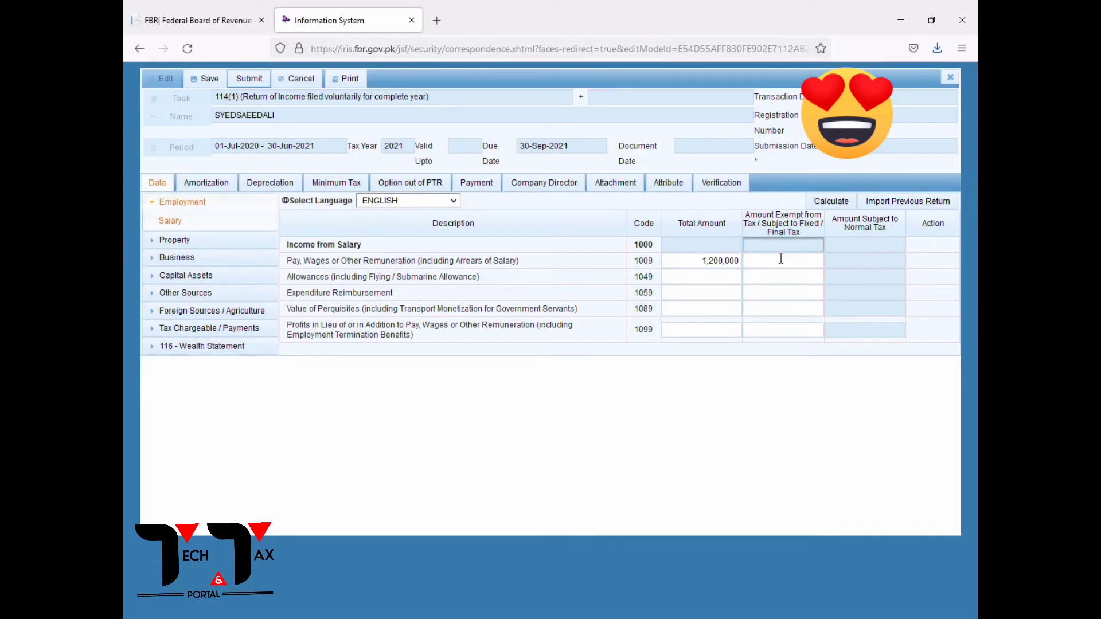
click(782, 262)
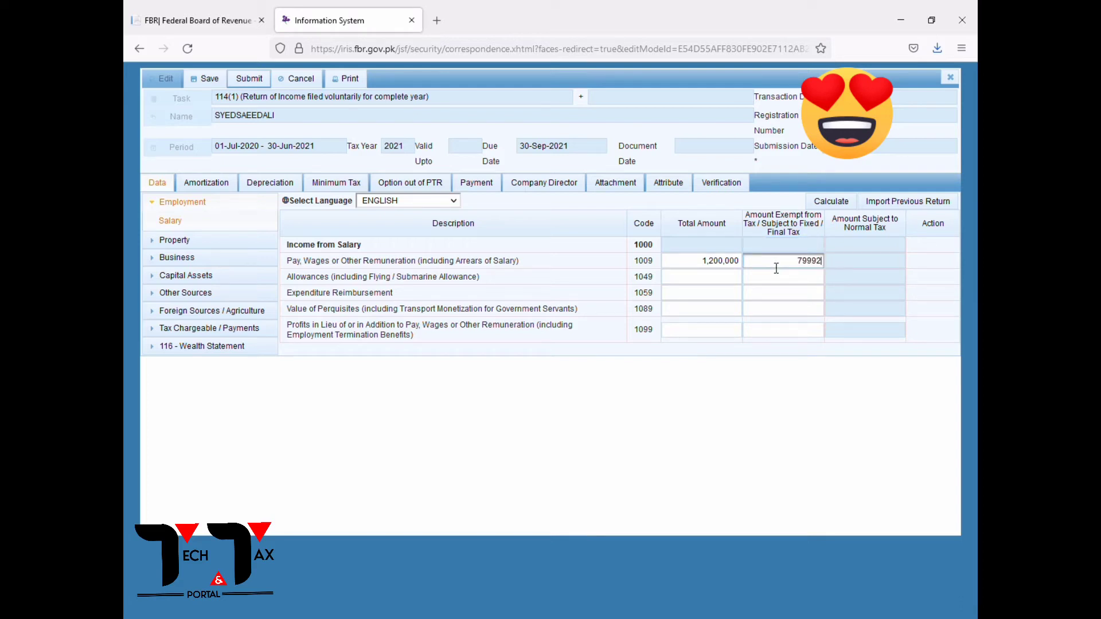
click(775, 275)
click(826, 204)
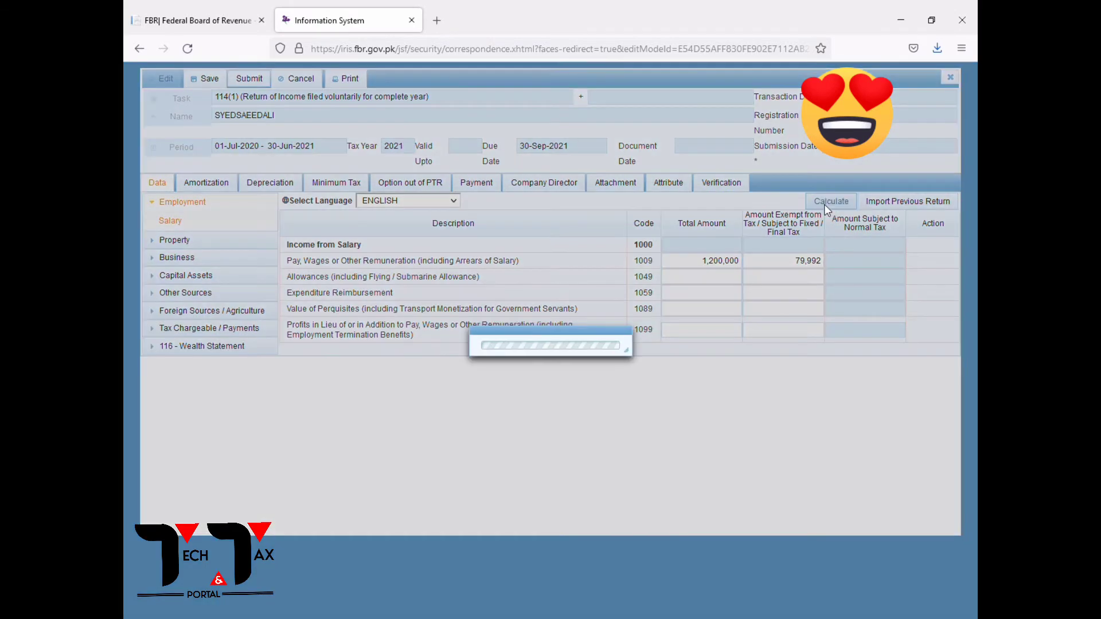
click(830, 205)
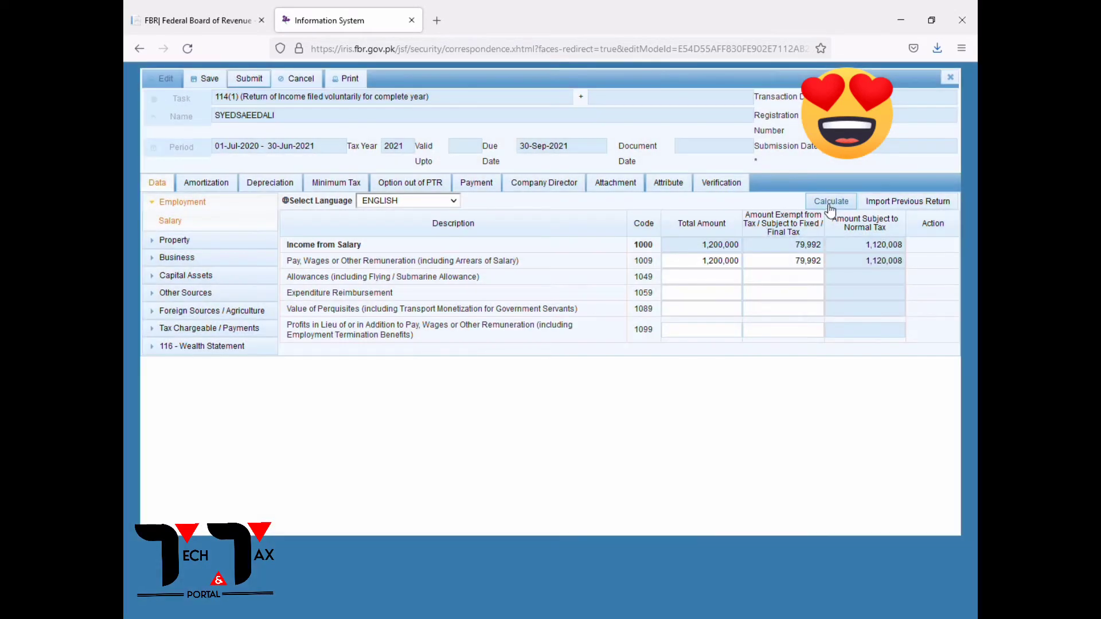
click(830, 206)
click(158, 202)
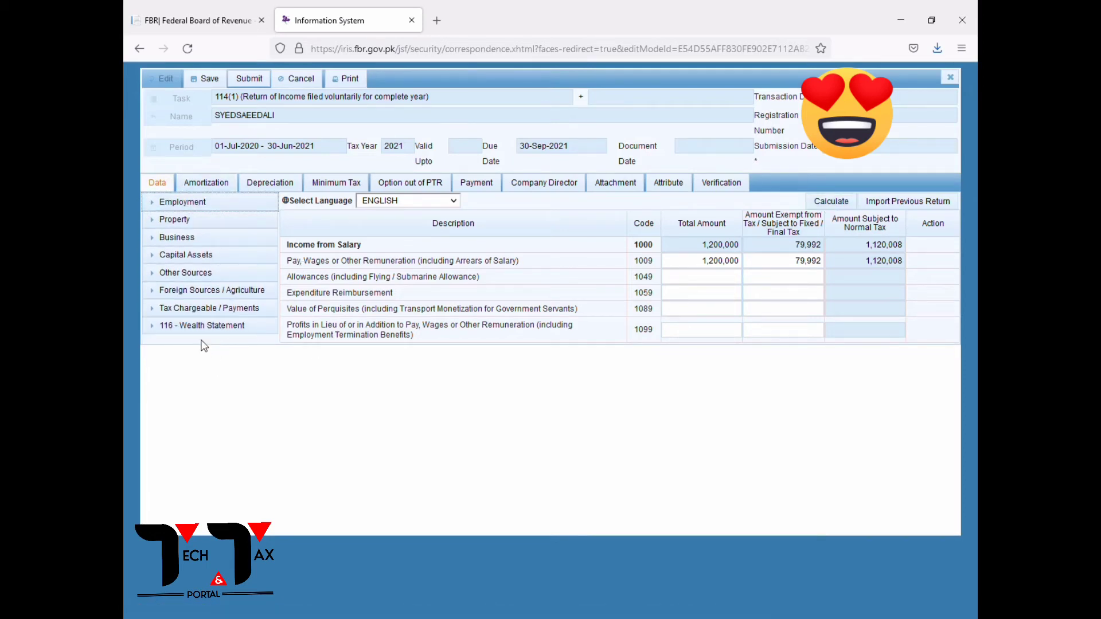
Open the Adjustable Tax schedule under Tax Chargeable / Payments.
click(193, 308)
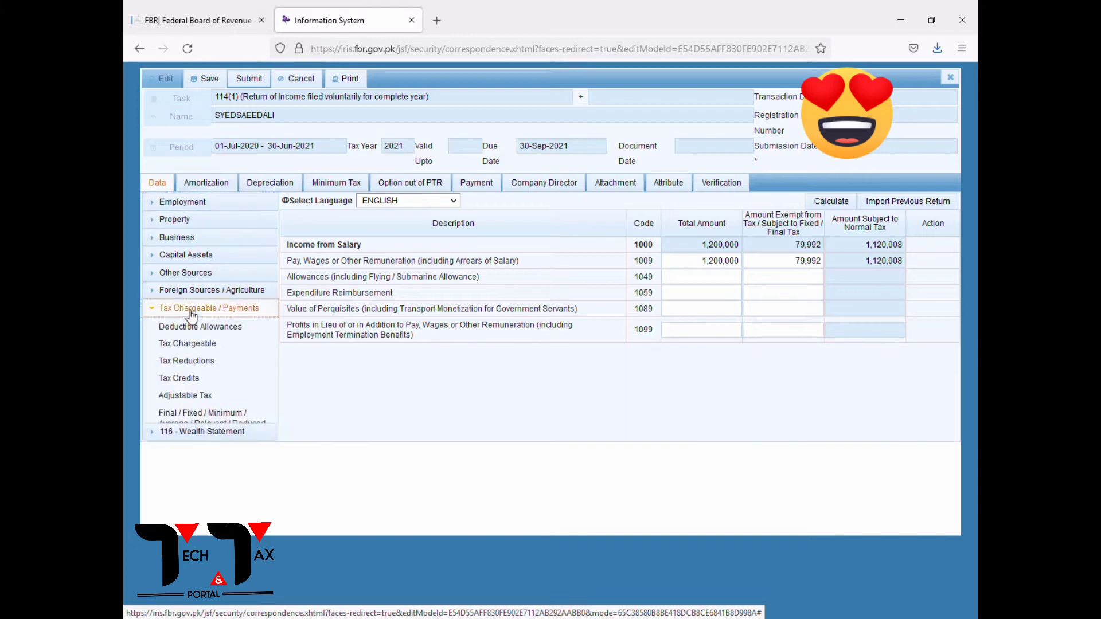
click(185, 395)
scroll(493, 431, down, 3)
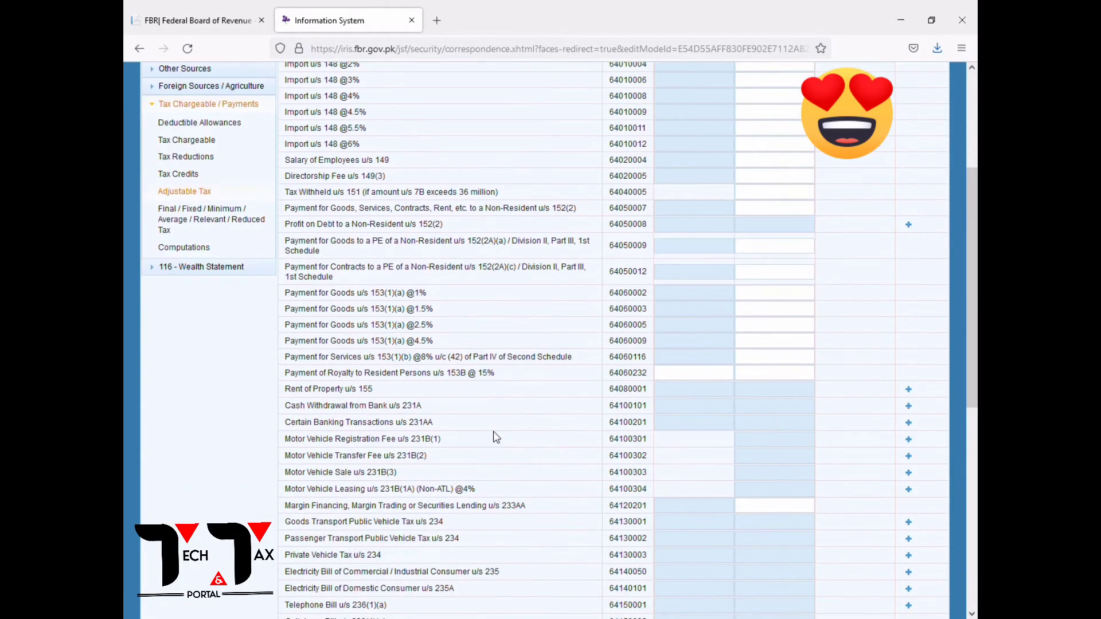
scroll(699, 406, up, 3)
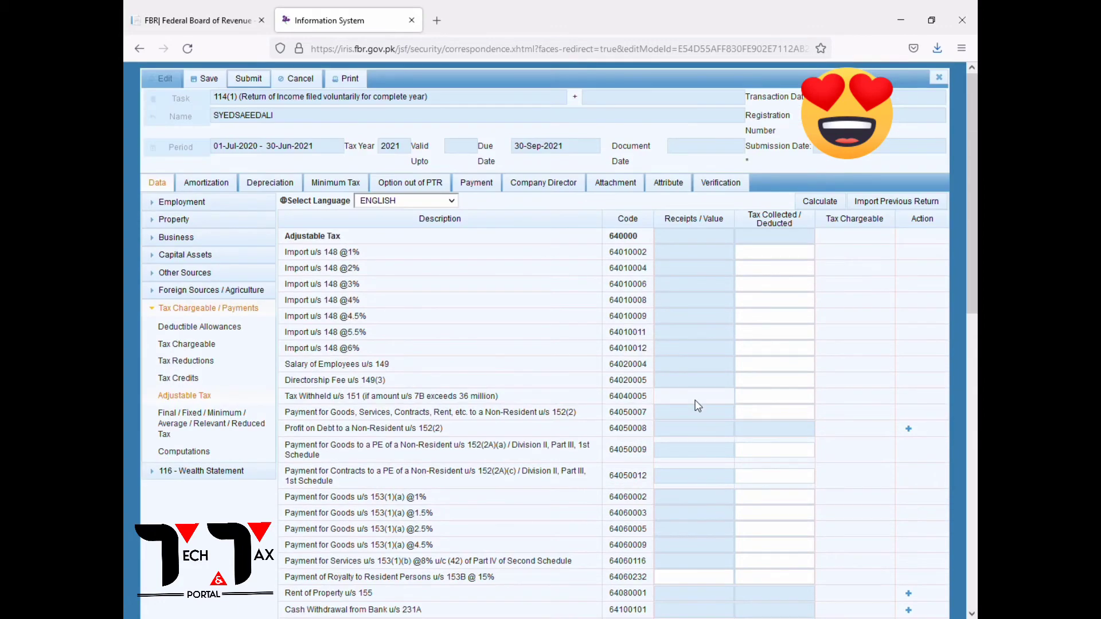
scroll(698, 406, down, 7)
scroll(700, 406, up, 5)
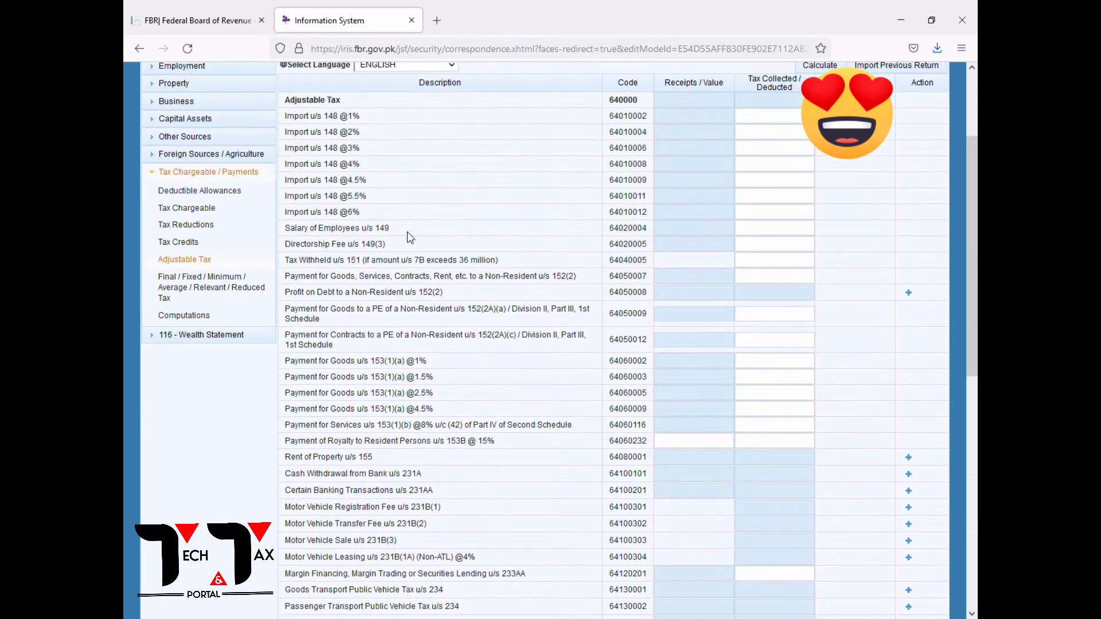
drag(319, 233, 806, 240)
Enter 26,000 tax deducted on Salary of Employees u/s 149 and recalculate.
click(789, 235)
click(788, 243)
click(813, 65)
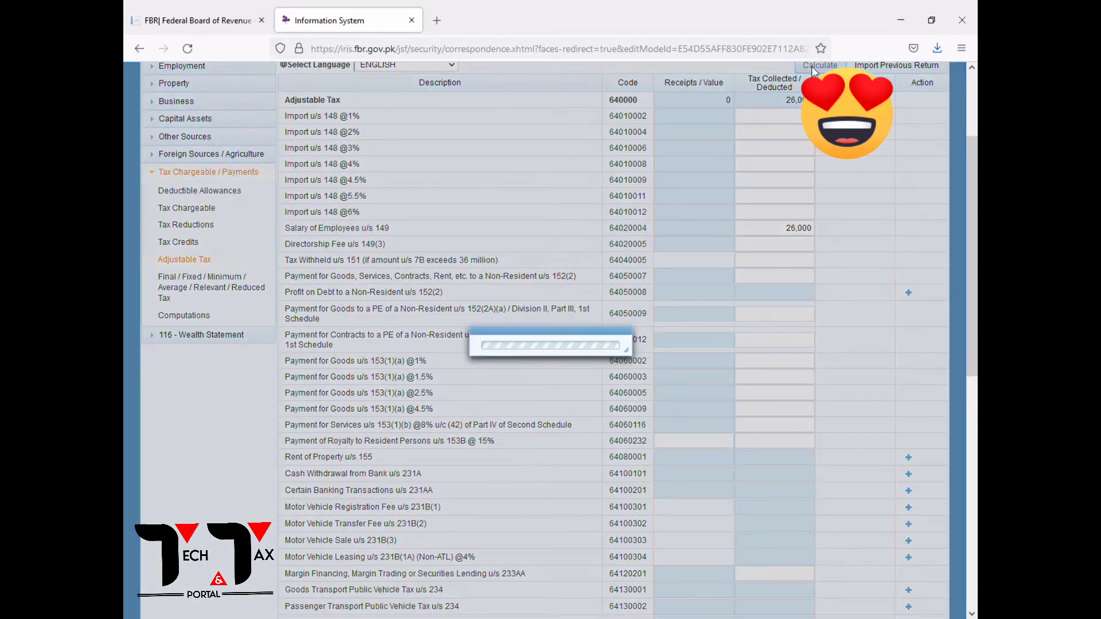
scroll(803, 275, up, 3)
scroll(804, 275, down, 10)
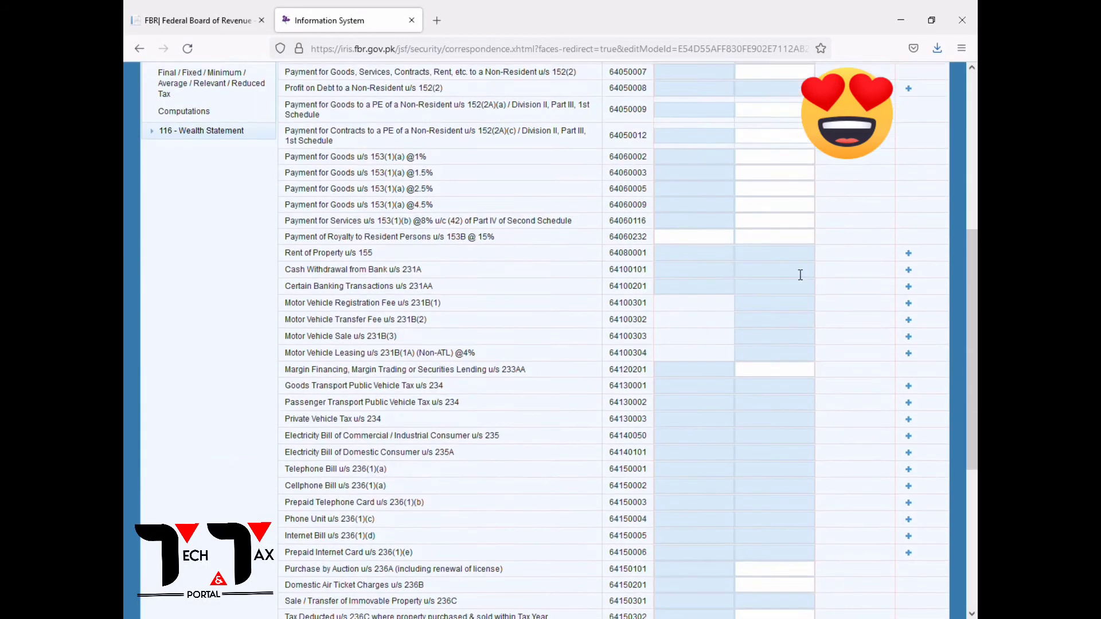
scroll(800, 274, up, 10)
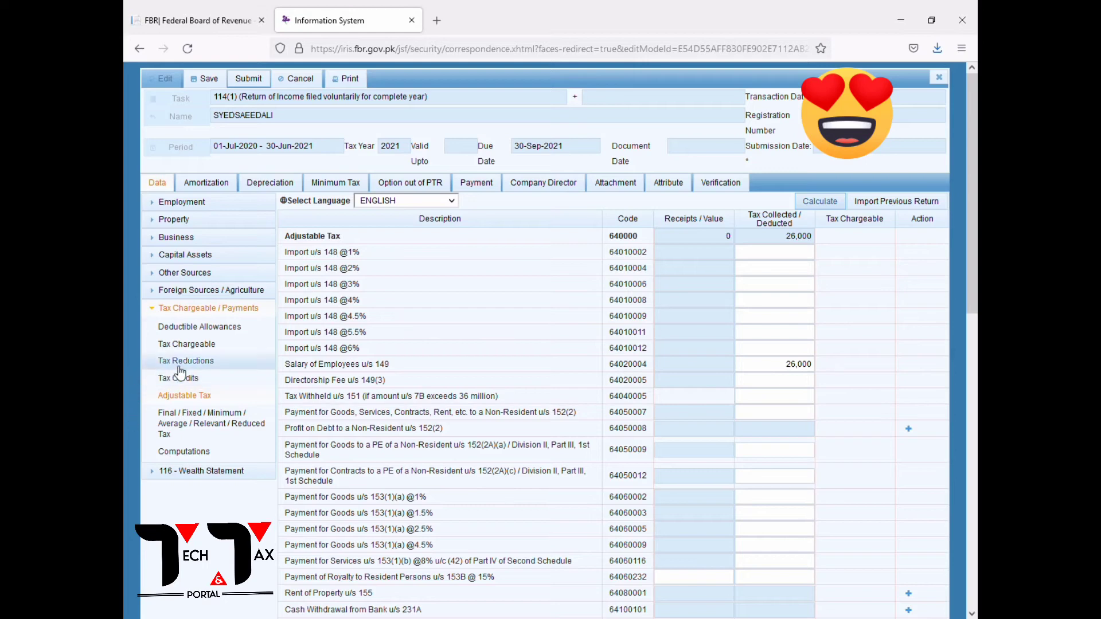
click(160, 308)
Enter 588,000 as Other Personal / Household Expenses (code 7087) and recalculate the total.
click(186, 325)
click(189, 344)
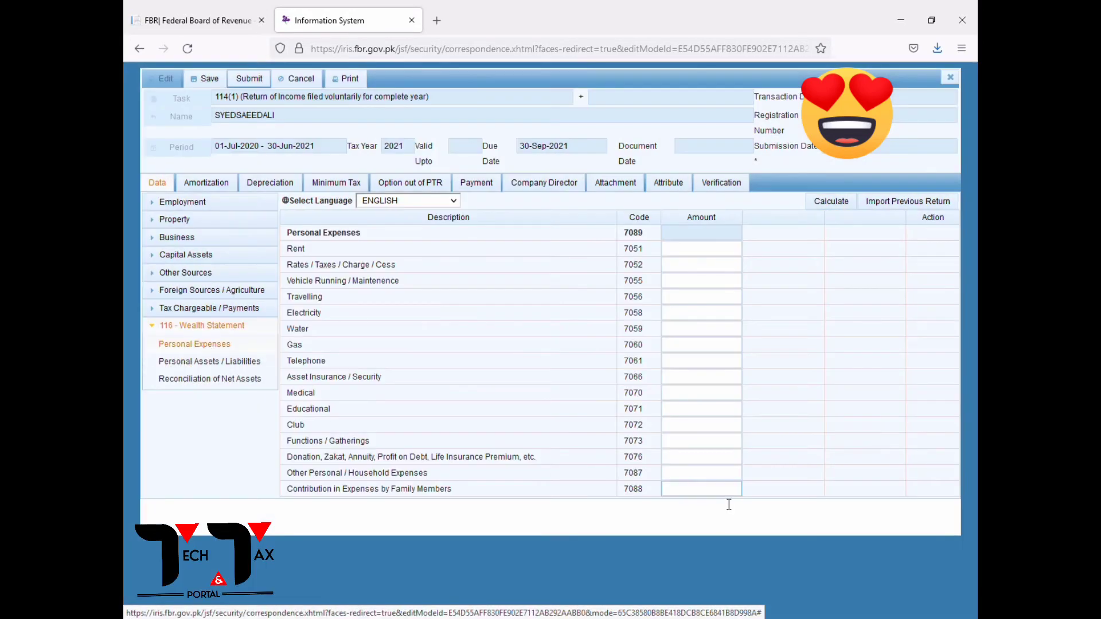
drag(291, 478, 668, 481)
click(713, 477)
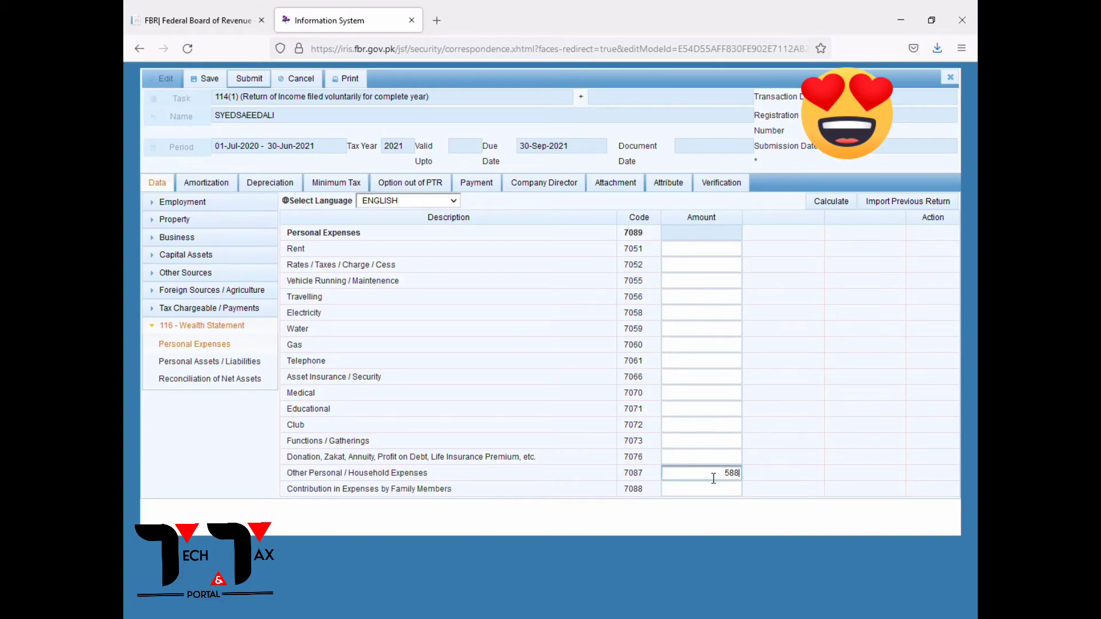
double_click(692, 481)
click(700, 445)
click(826, 208)
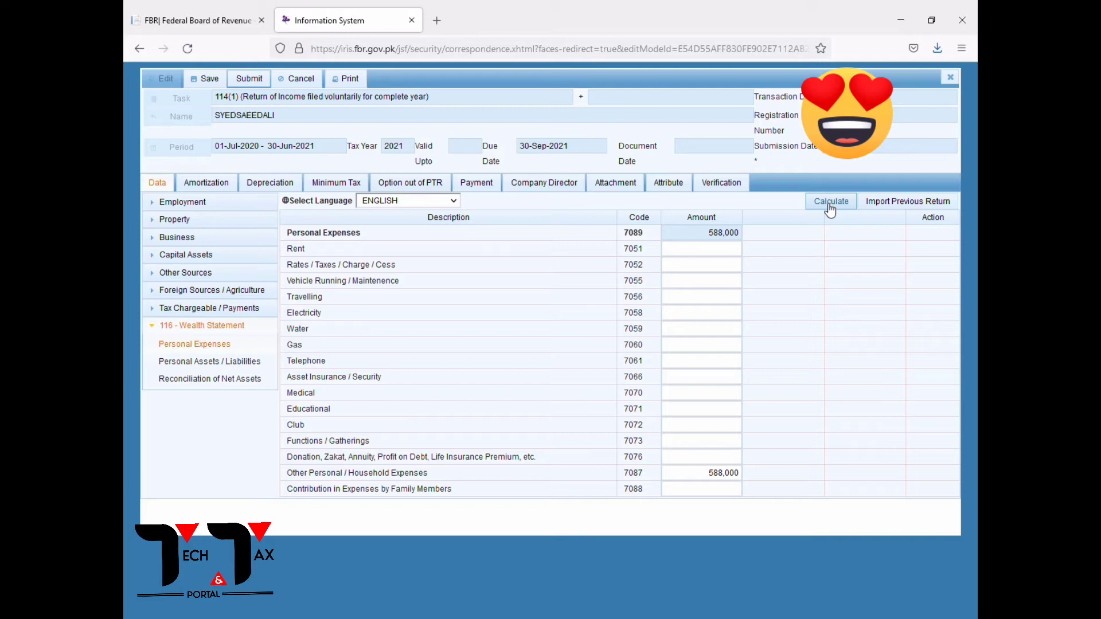
click(830, 209)
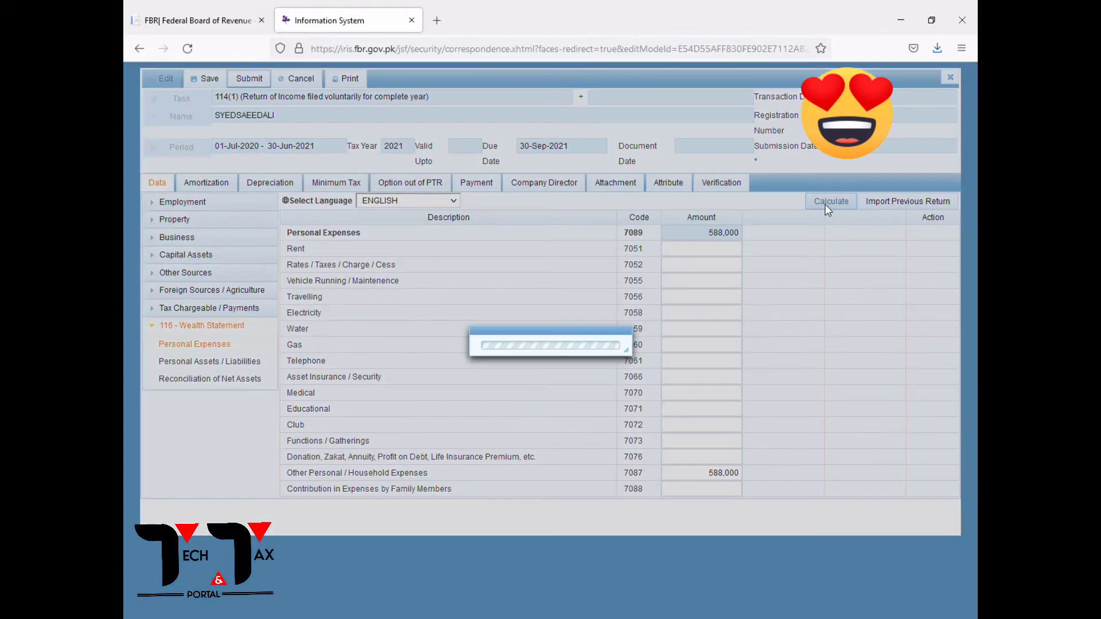
Change the Bank Islami balance to 0 in Personal Assets / Liabilities and recalculate.
click(248, 363)
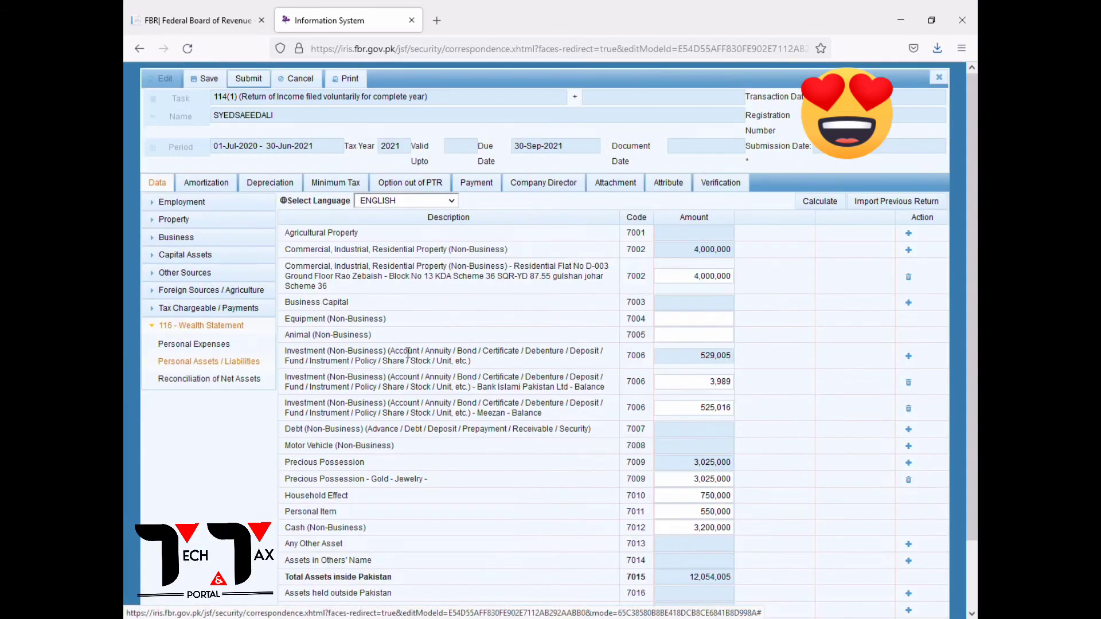
click(824, 210)
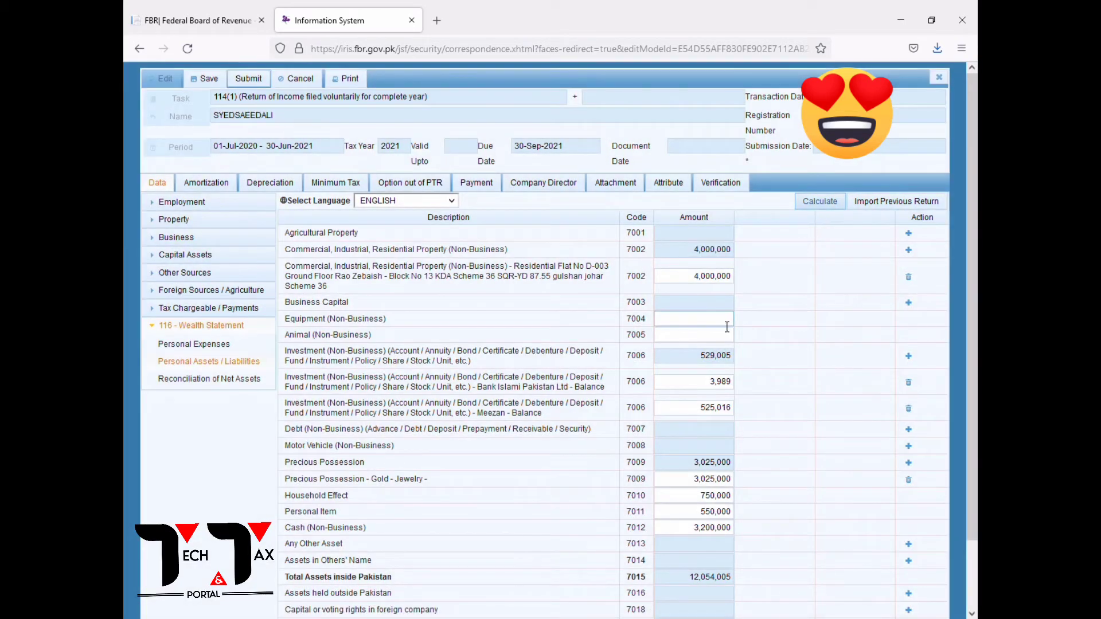
click(704, 383)
text(0)
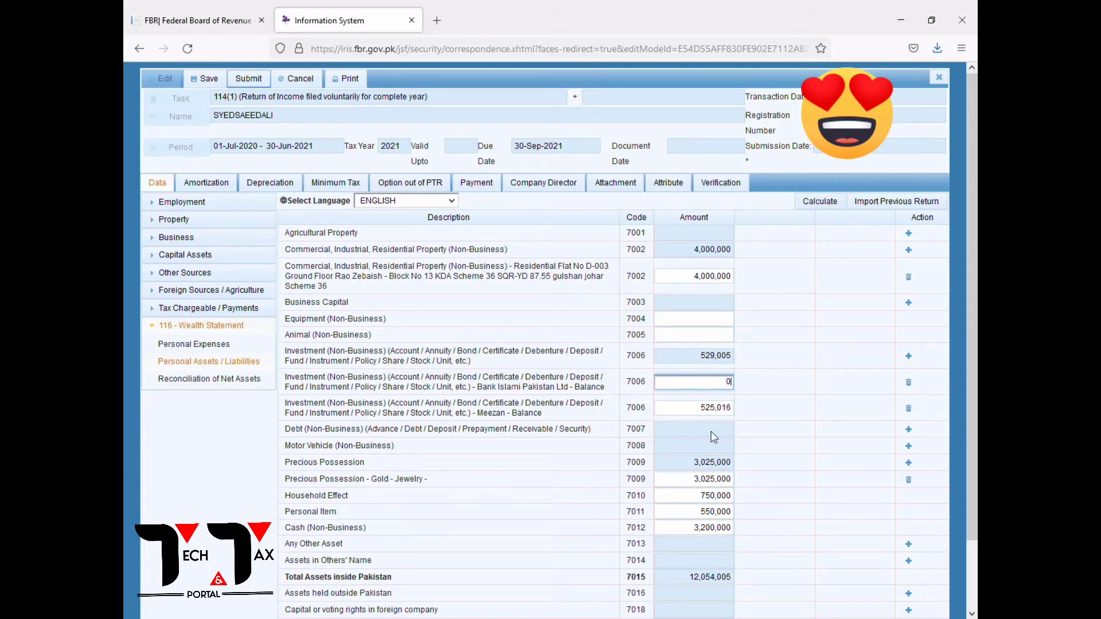
click(816, 202)
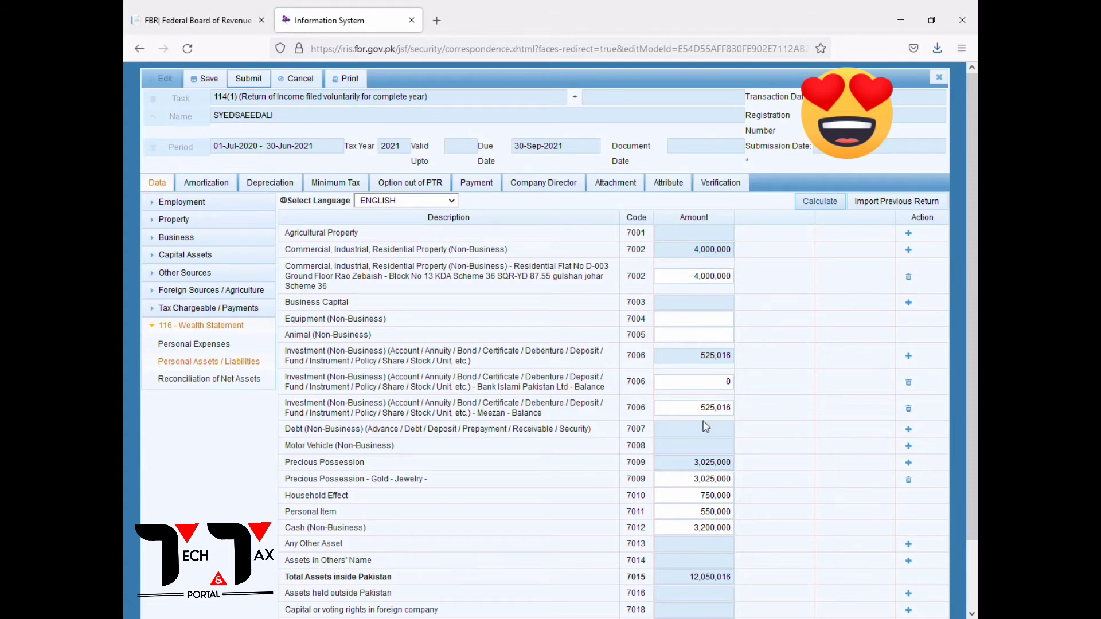
Change the Meezan balance to 405,364 and recalculate total assets to 11,930,364.
drag(703, 411, 807, 412)
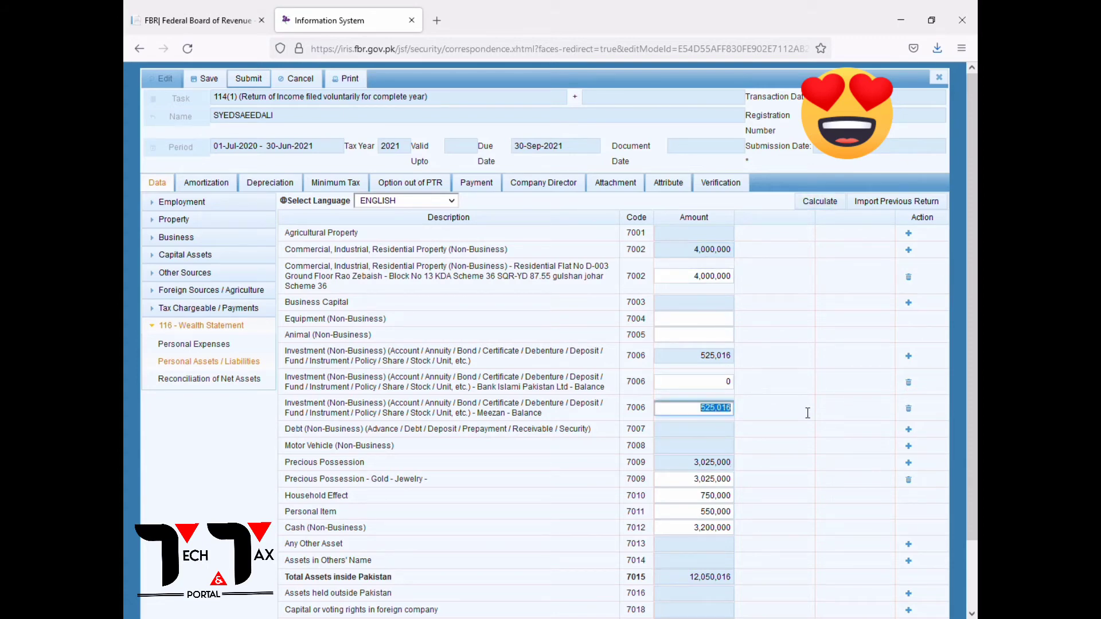
text(405364)
click(809, 201)
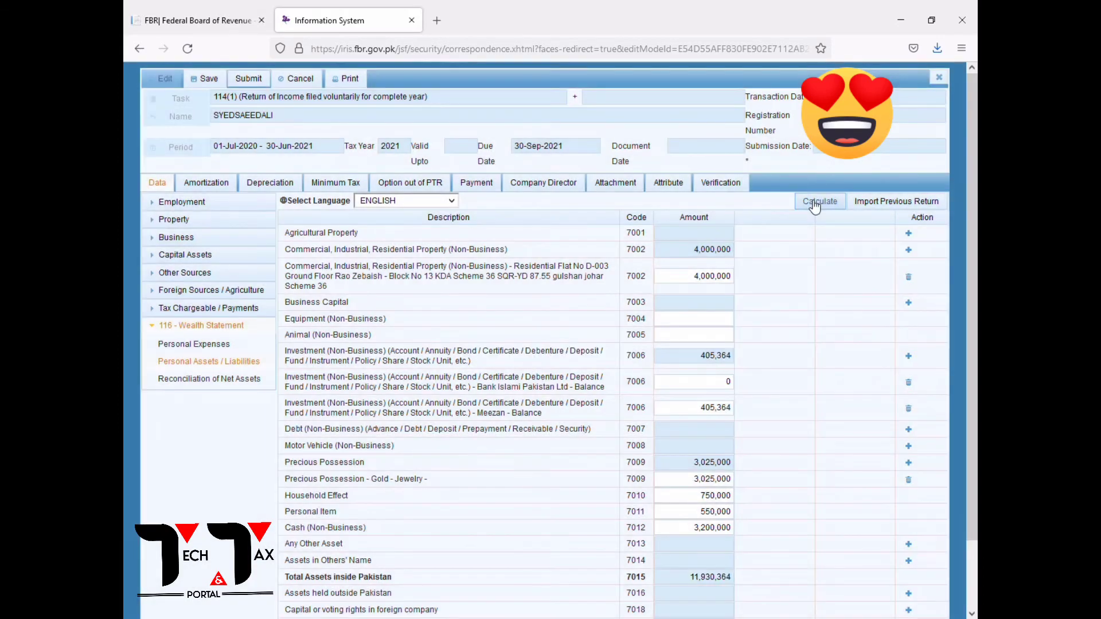
click(814, 205)
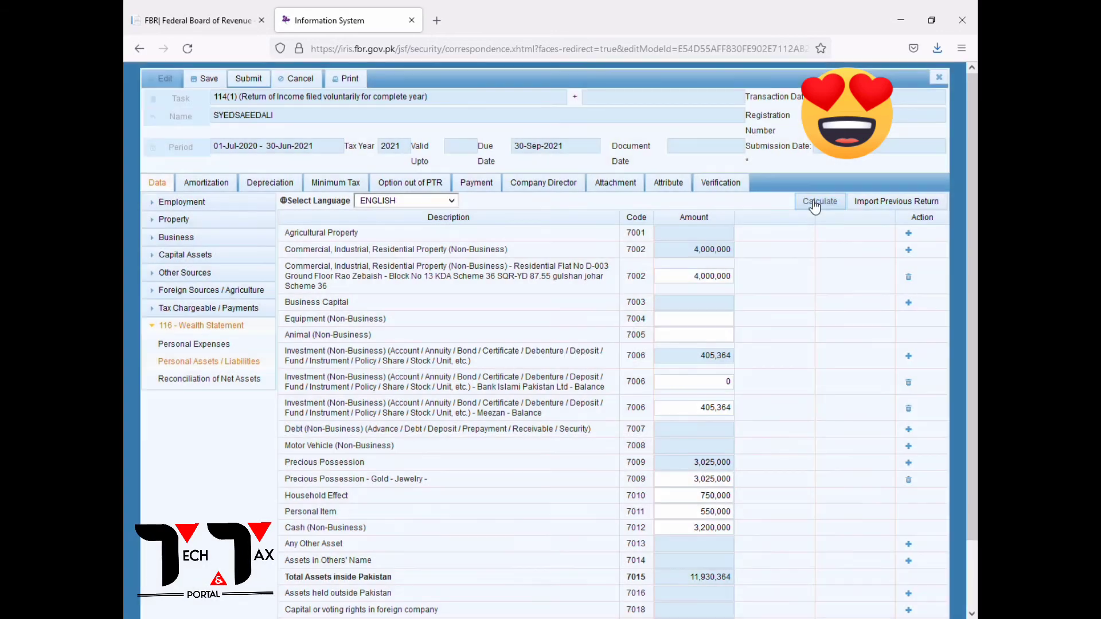
click(815, 206)
click(814, 205)
click(721, 408)
drag(285, 454, 864, 450)
Add a Motor Vehicle entry for the 2016 Toyota Corolla, moving registration and model into Contents.
click(908, 446)
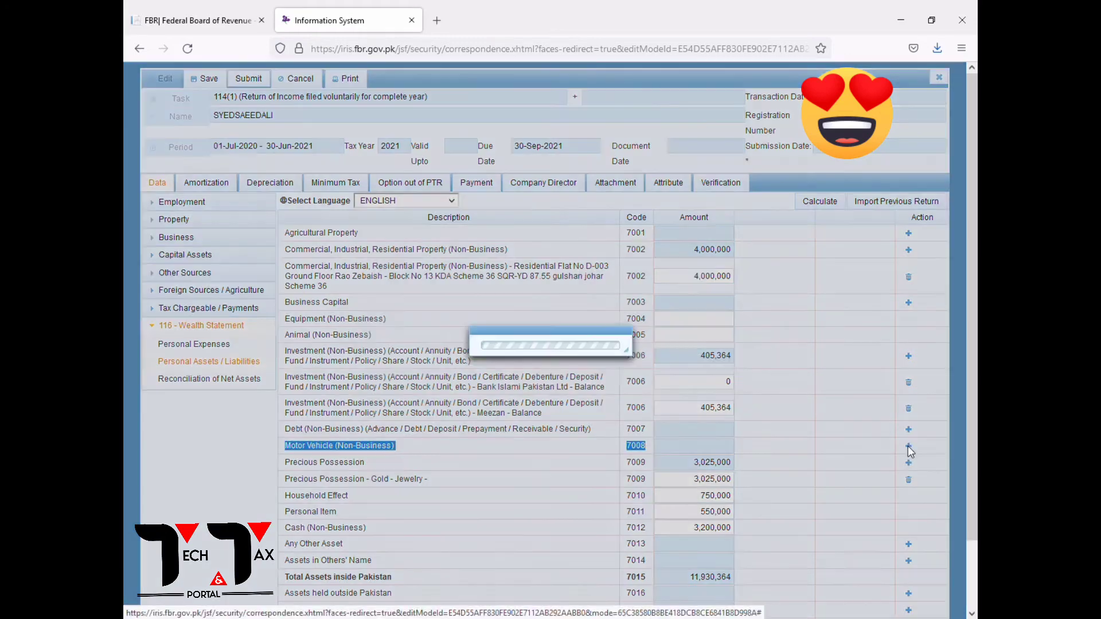
click(479, 296)
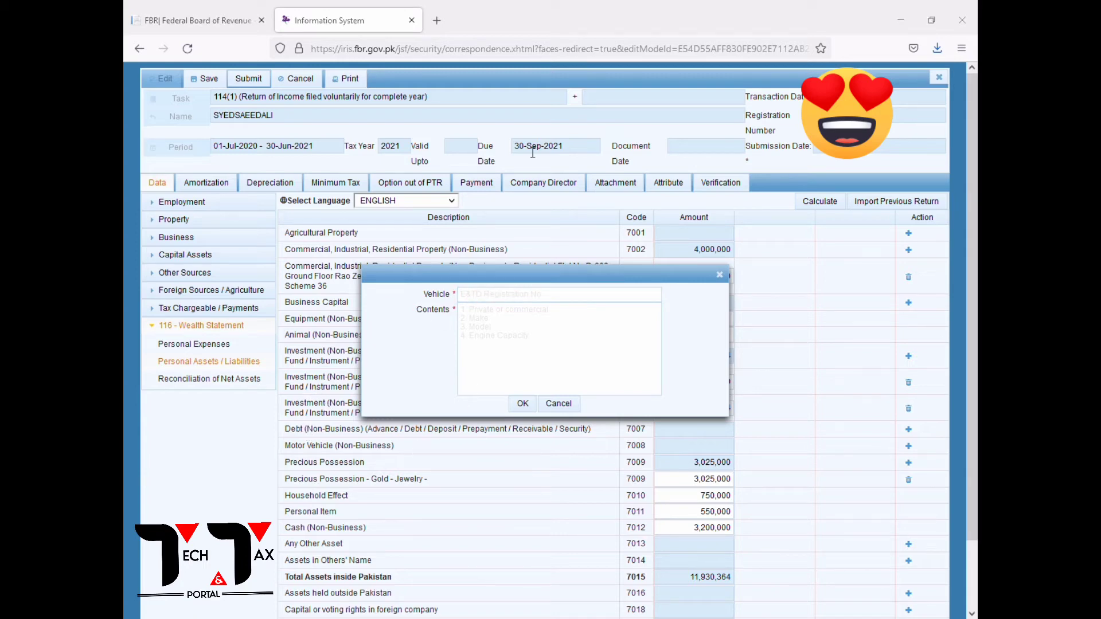
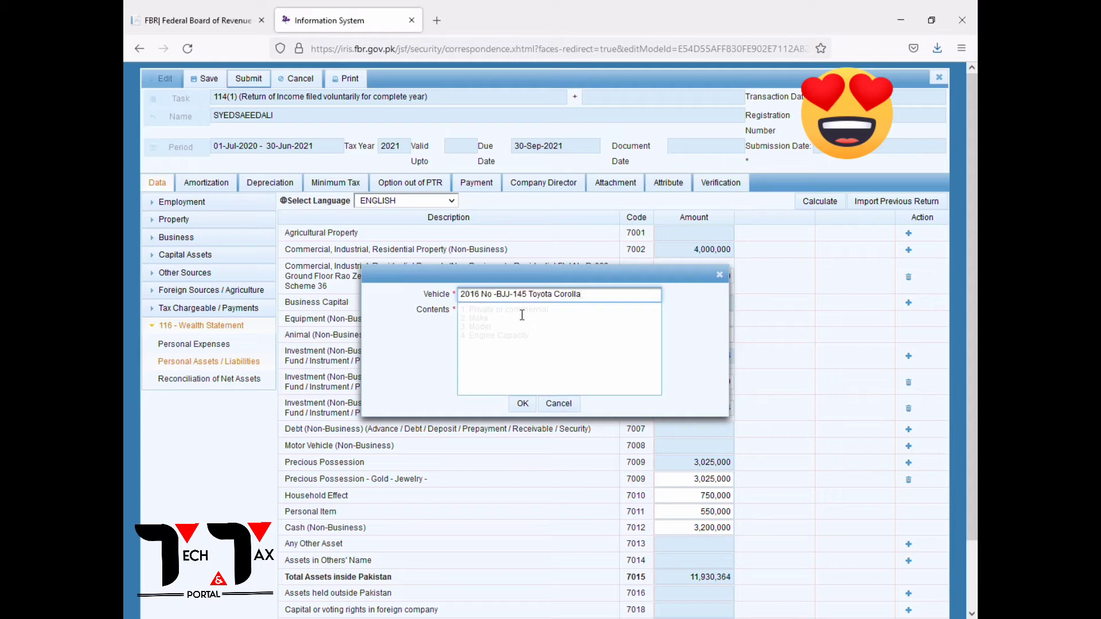
drag(496, 294, 581, 294)
key(ctrl+x)
click(480, 334)
key(ctrl+v)
click(522, 403)
Value the vehicle at 2,000,000, set cash (7012) to 1,909,640, and recalculate.
click(732, 463)
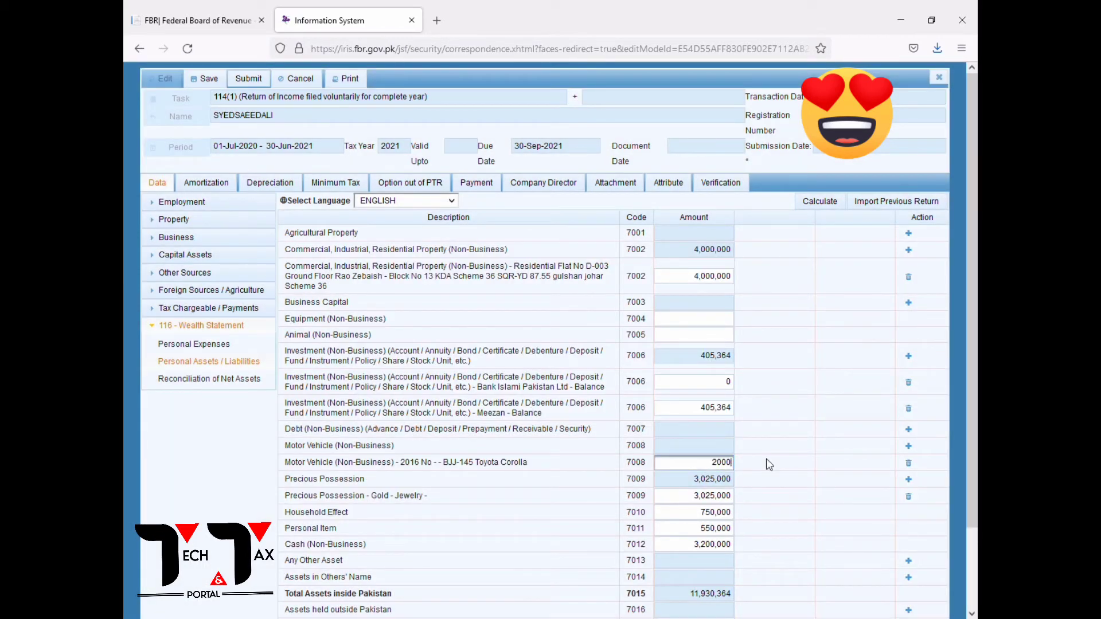
text(2000000)
click(769, 464)
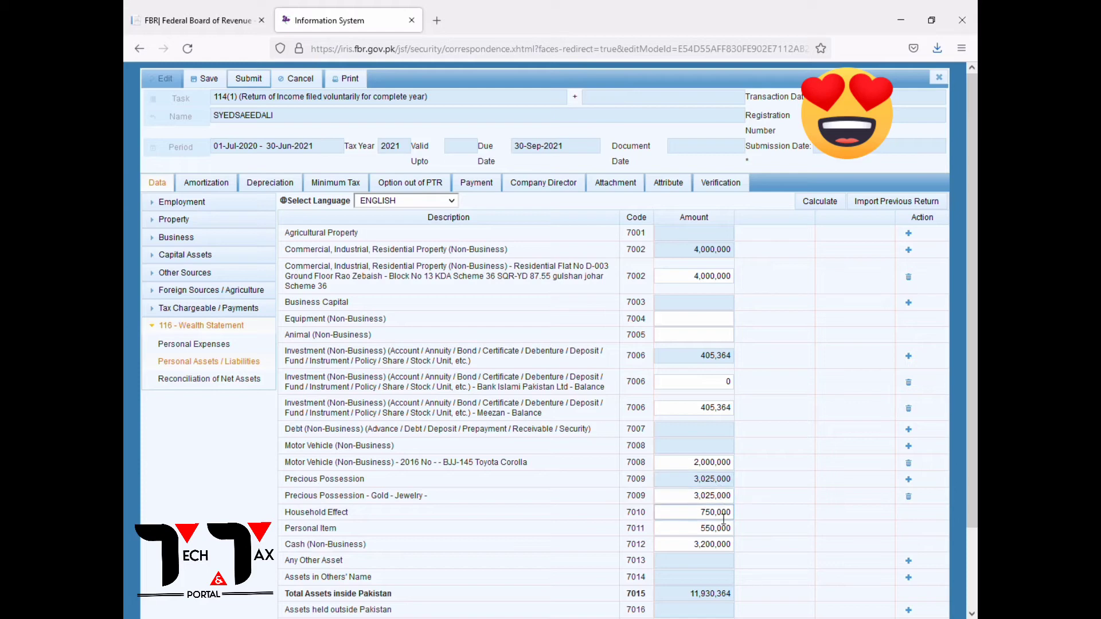
drag(705, 544, 692, 544)
key(ctrl+a)
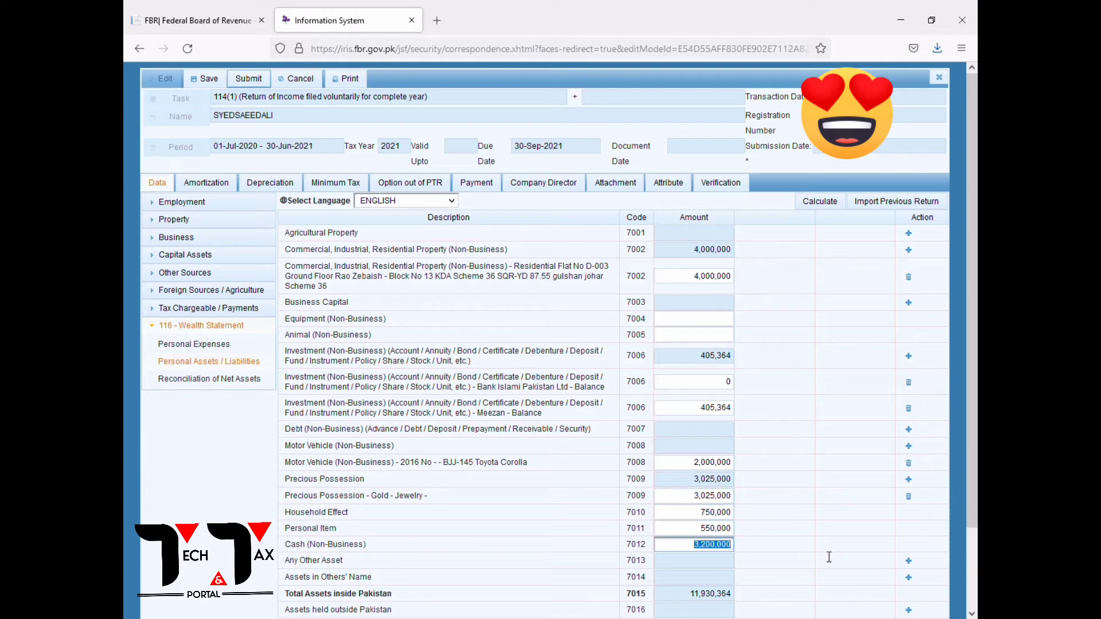
text(1)
text(909640)
click(811, 204)
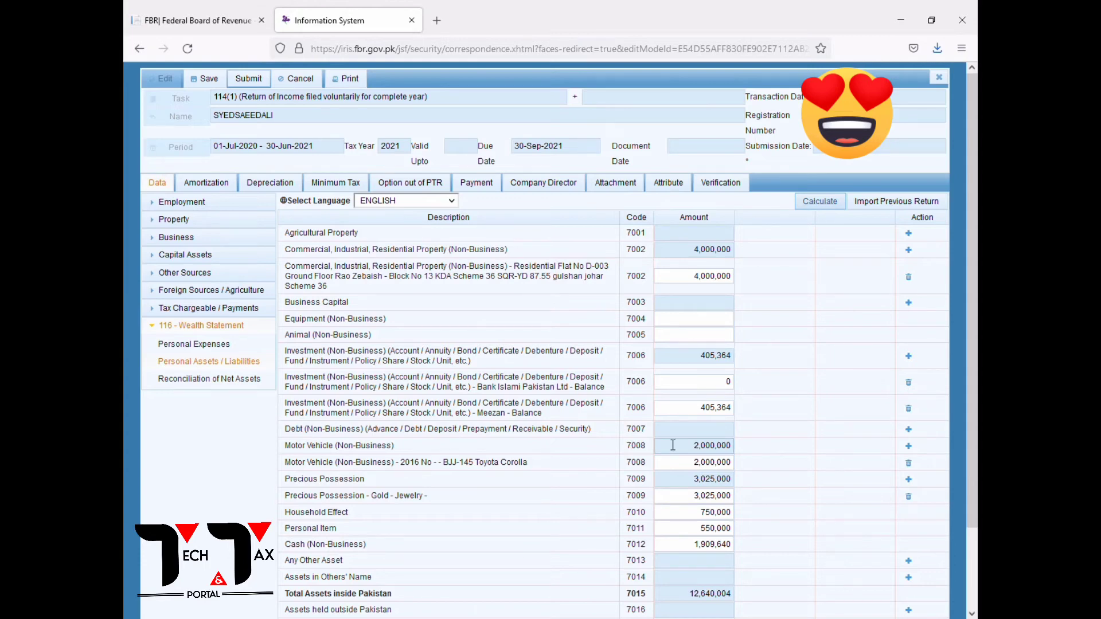
scroll(677, 436, down, 2)
click(802, 113)
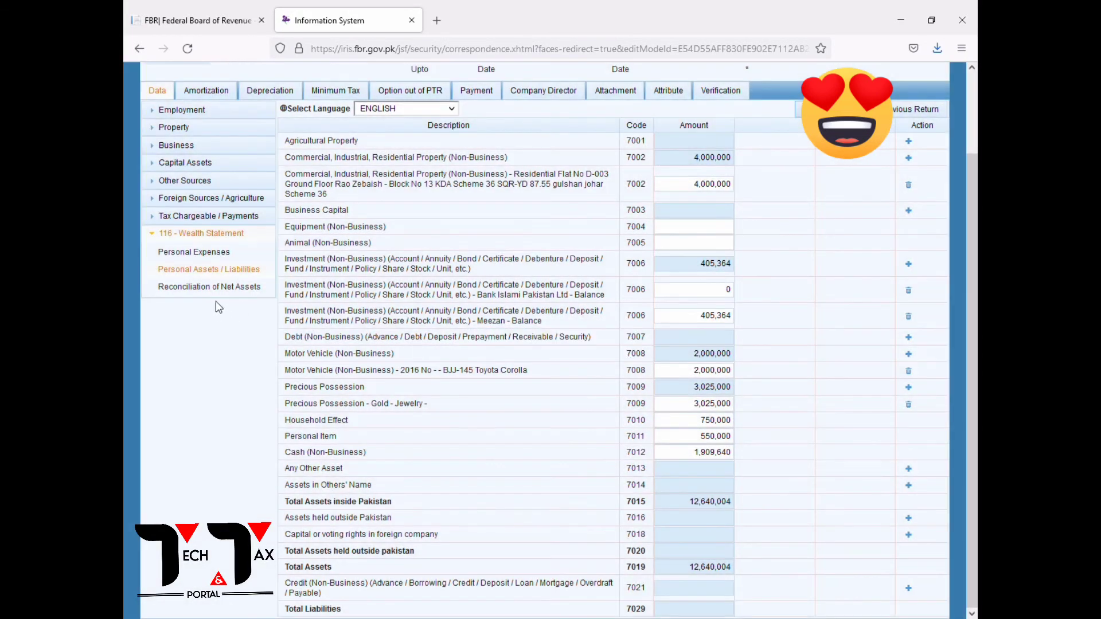
click(215, 287)
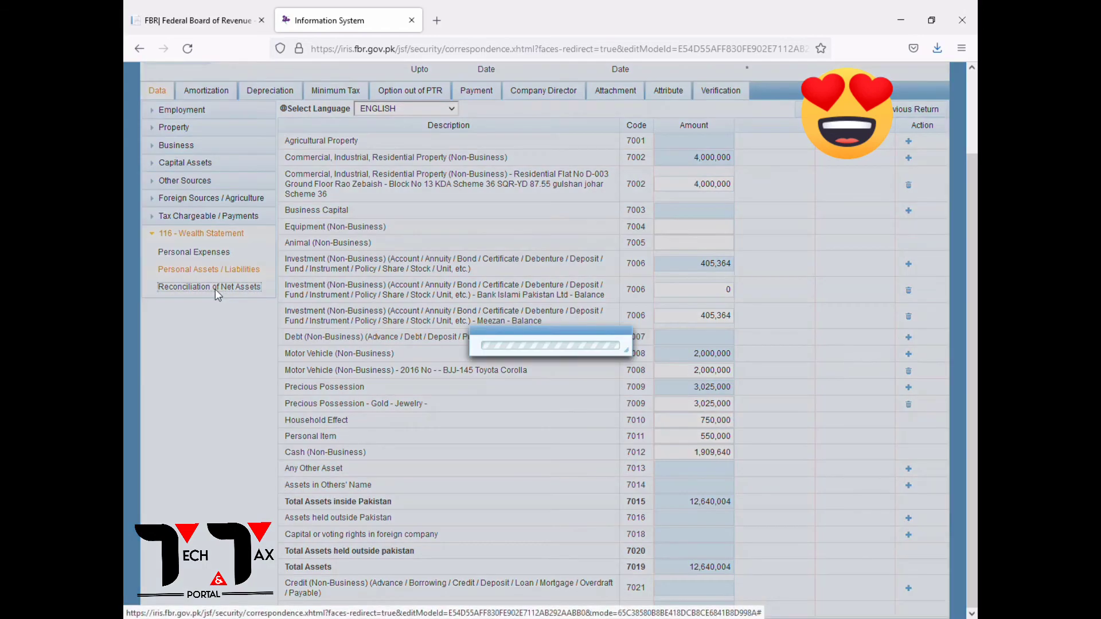
Copy the 1,120,008 Total Income from Computations into reconciliation code 7031 and recalculate.
click(728, 299)
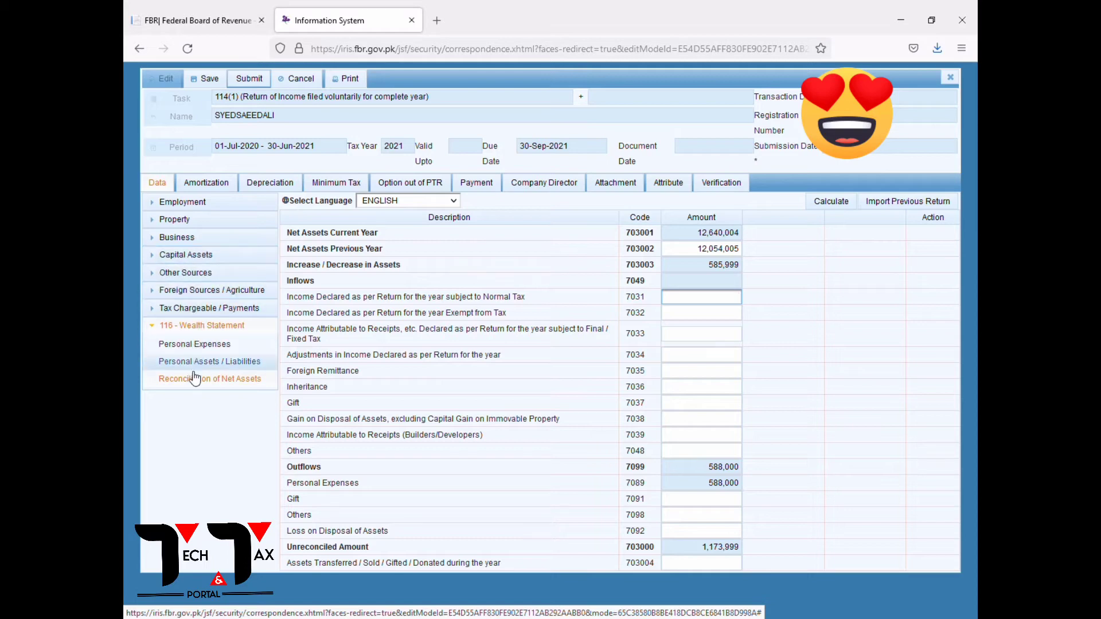
click(161, 330)
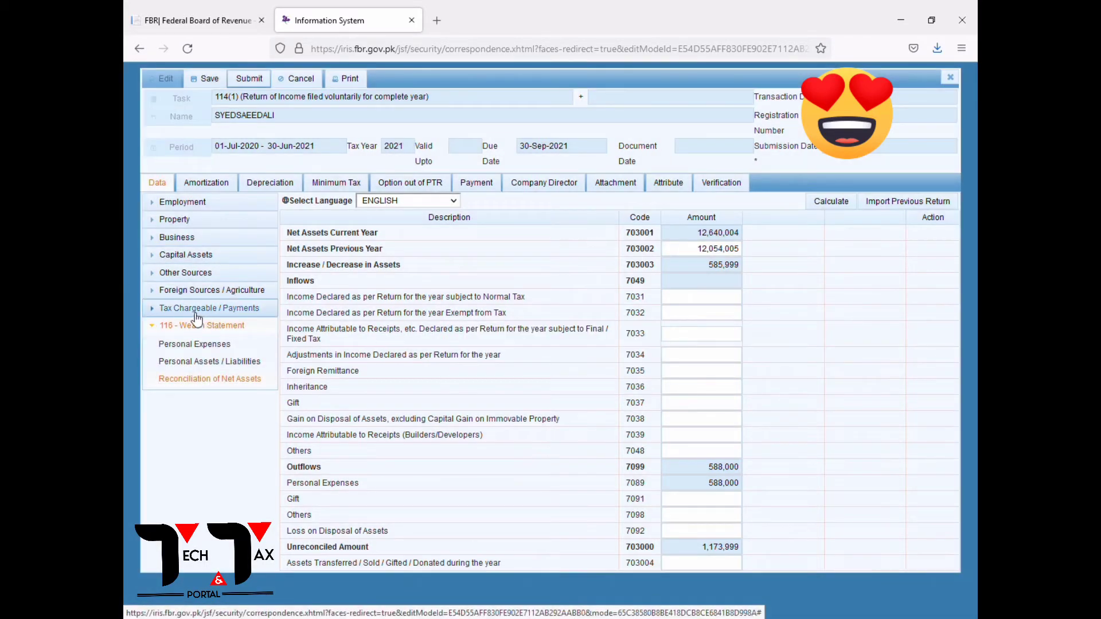
click(193, 310)
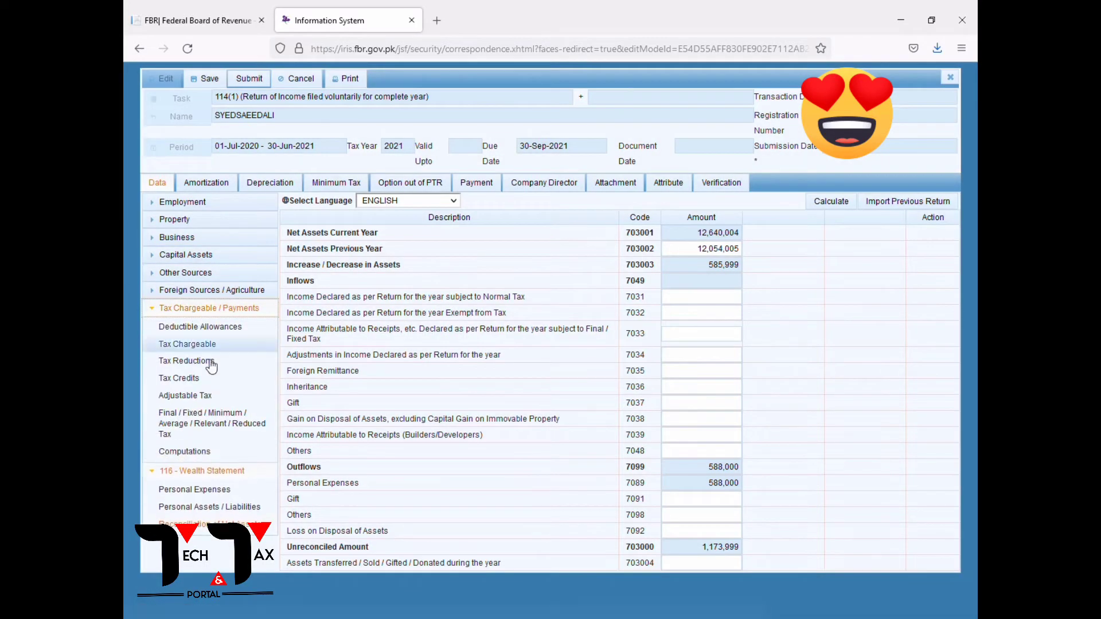
click(185, 453)
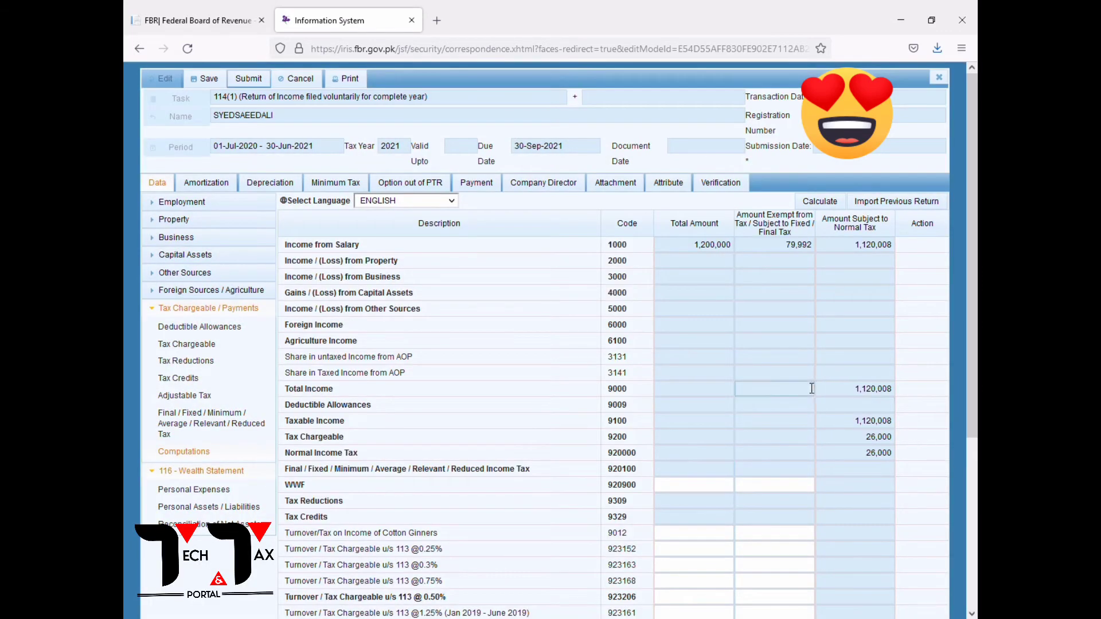
click(854, 394)
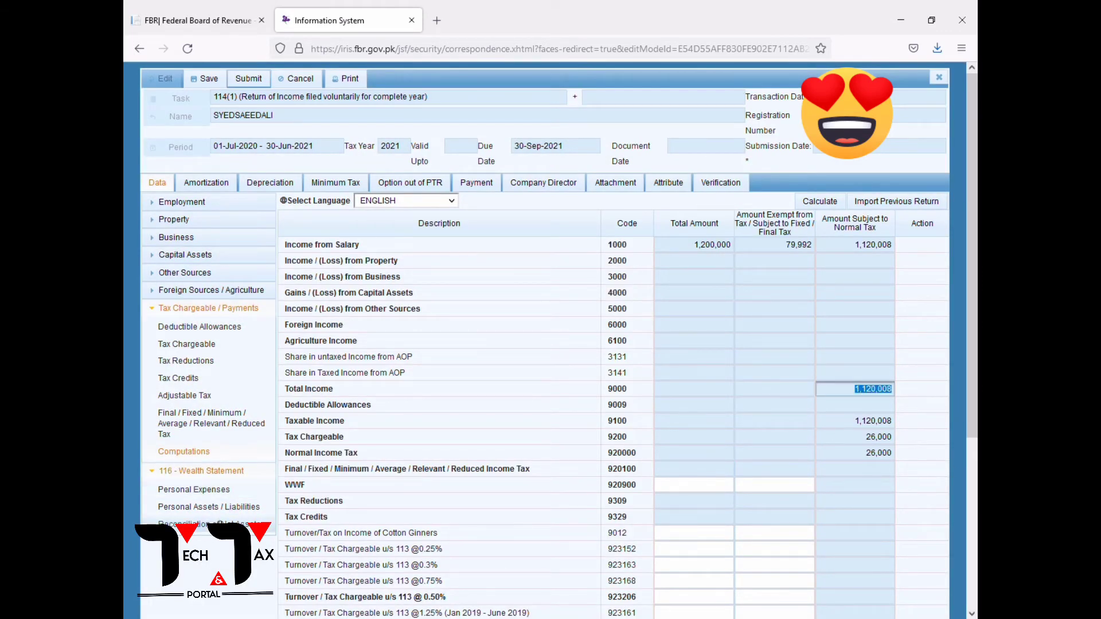
click(209, 535)
click(717, 302)
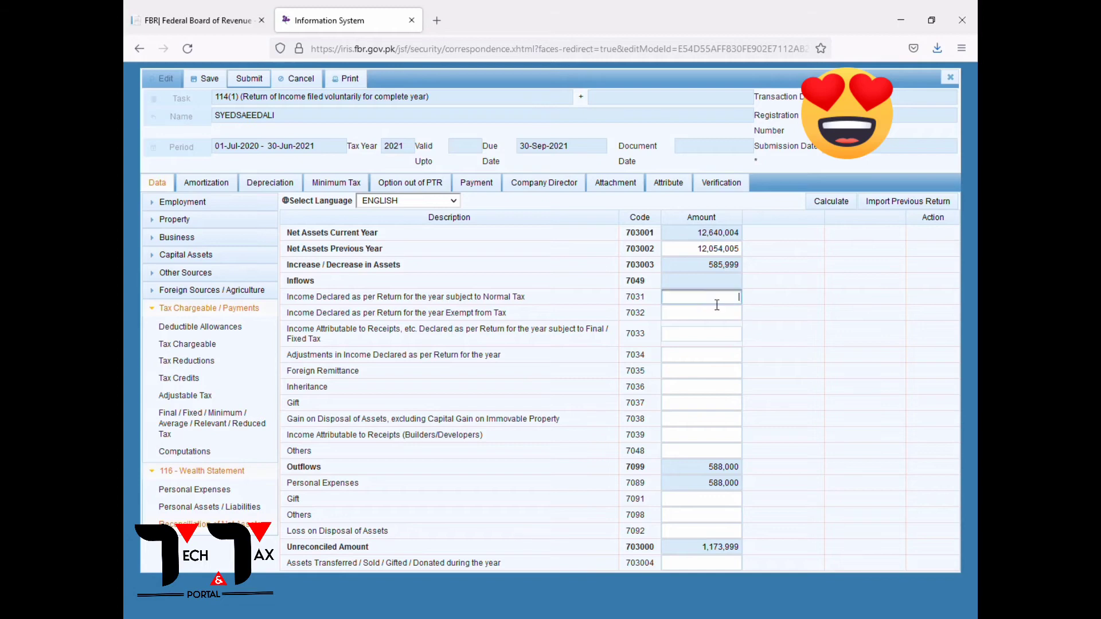
key(ctrl+v)
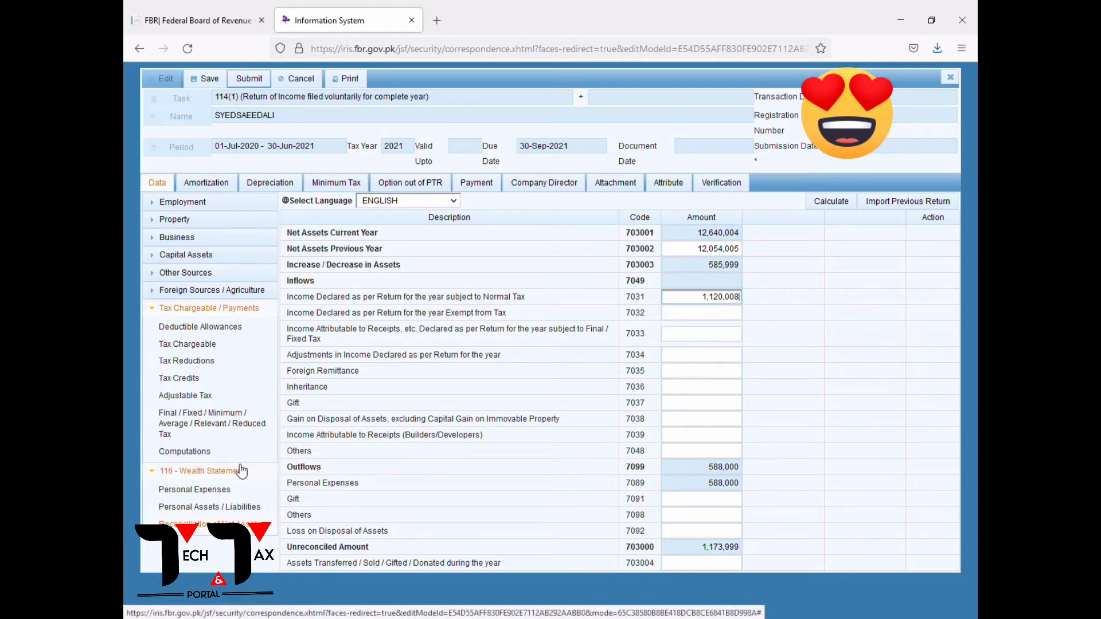
click(831, 202)
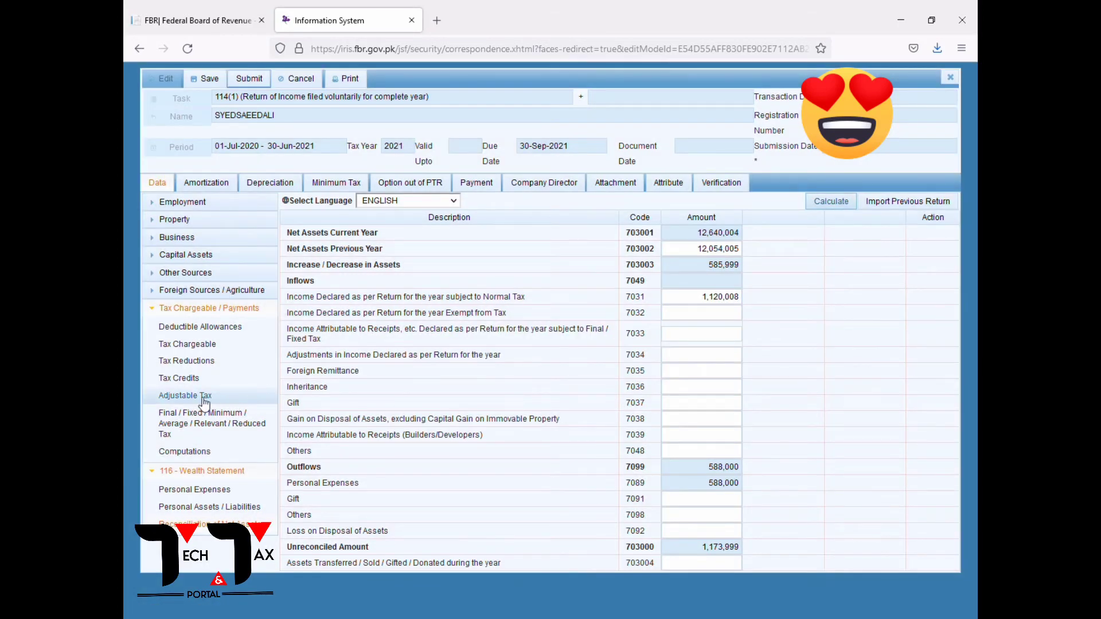
Enter 79,992 exempt income in code 7032 and recalculate, leaving -26,001 unreconciled.
click(185, 451)
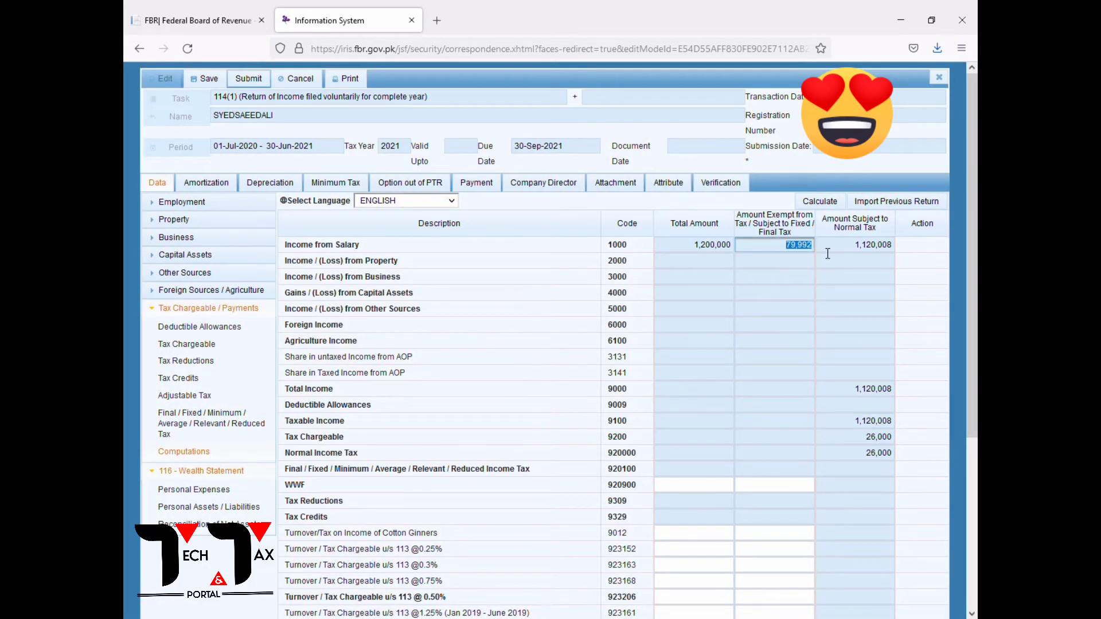
click(268, 525)
click(724, 317)
text(79992)
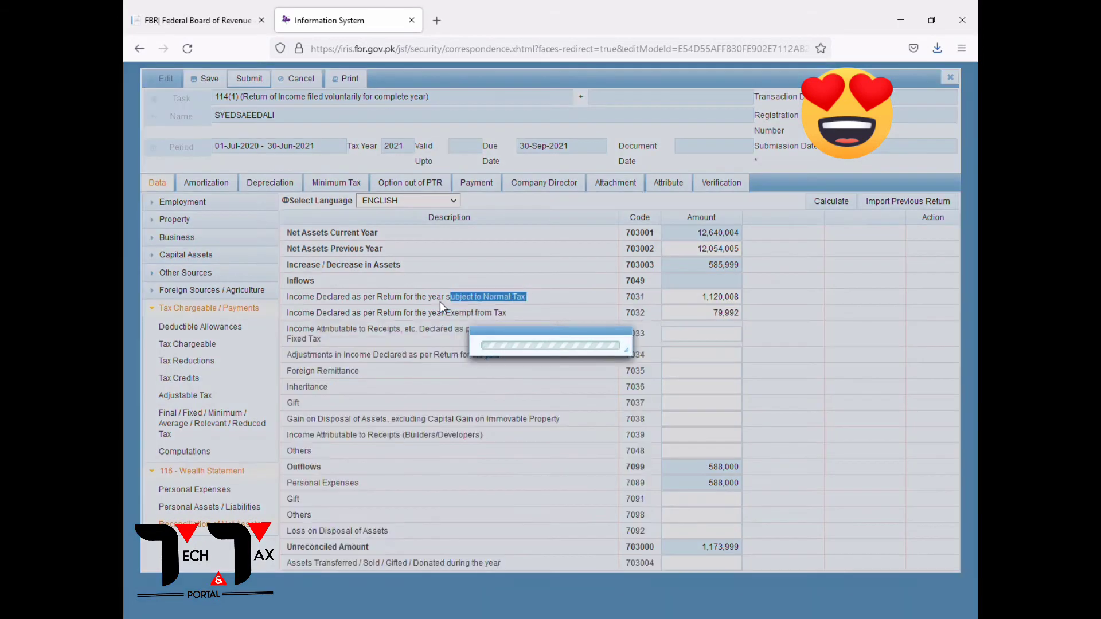
mouse_move(532, 299)
mouse_down()
mouse_move(507, 314)
mouse_move(545, 314)
mouse_up()
click(508, 314)
click(831, 205)
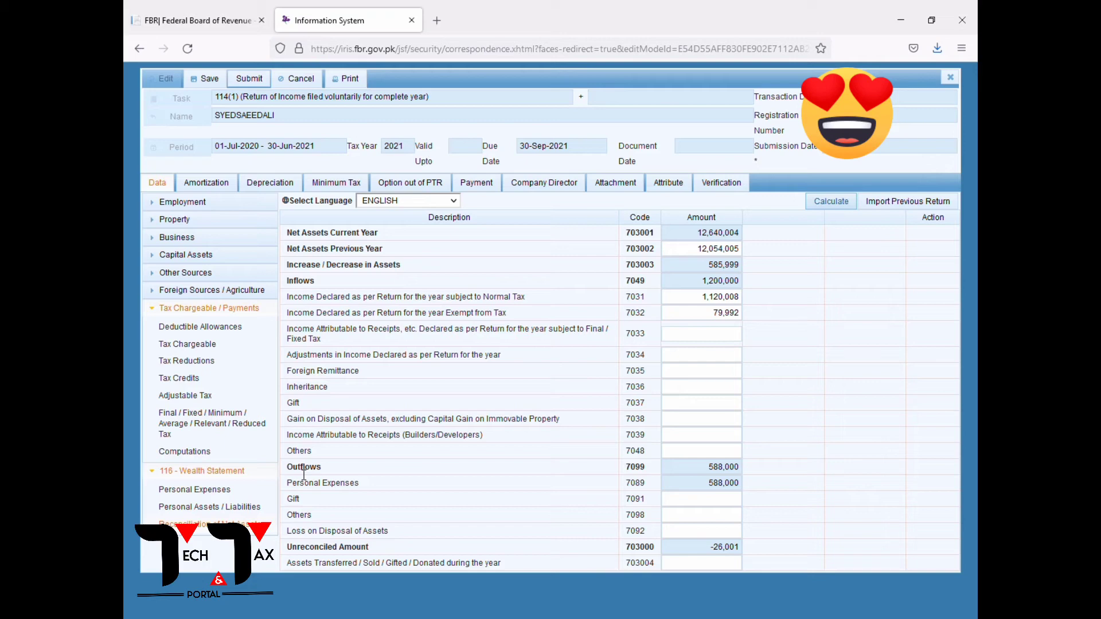
Change cash in Personal Assets / Liabilities to 1,909,641.
click(209, 506)
scroll(792, 484, down, 1)
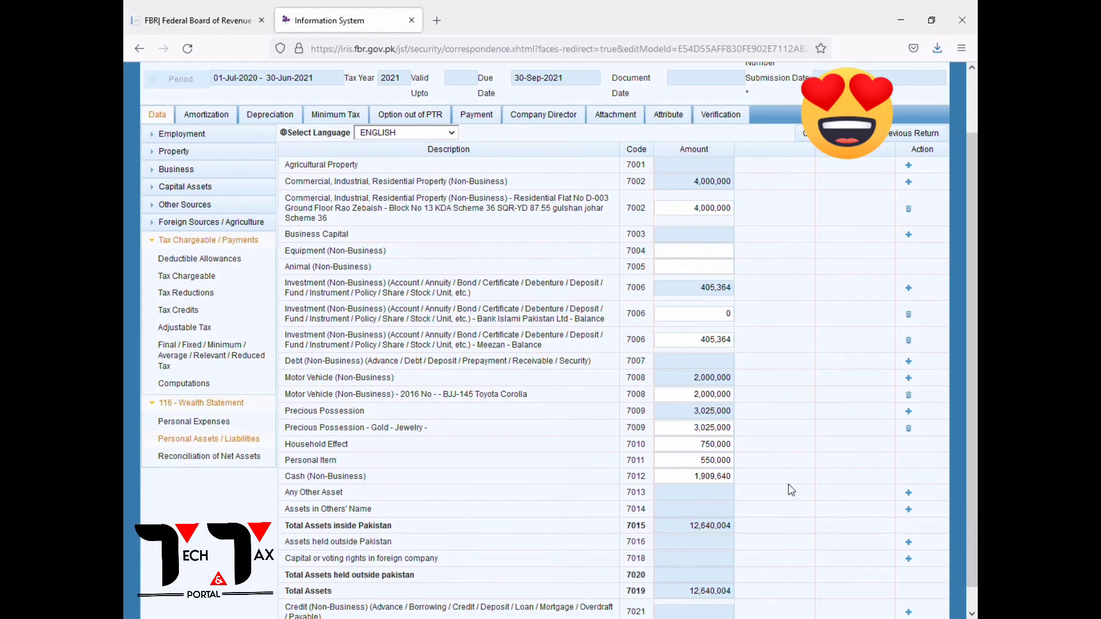
click(730, 480)
text(1909641)
click(802, 139)
Enter a 26,000 Others (7098) outflow in the reconciliation and recalculate to 0 unreconciled.
click(238, 456)
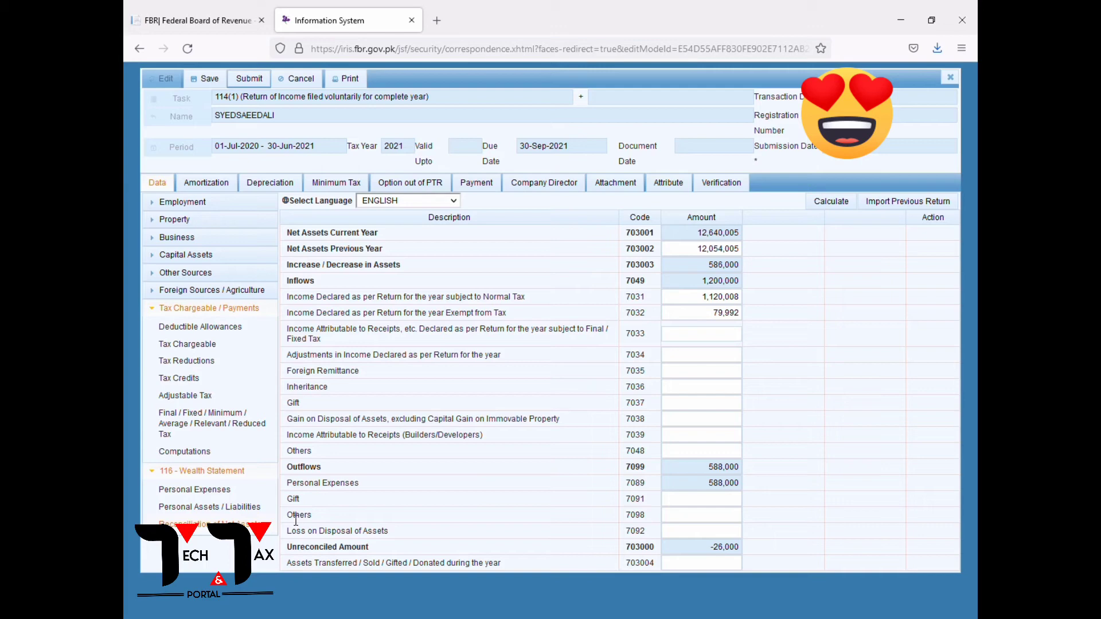
click(724, 515)
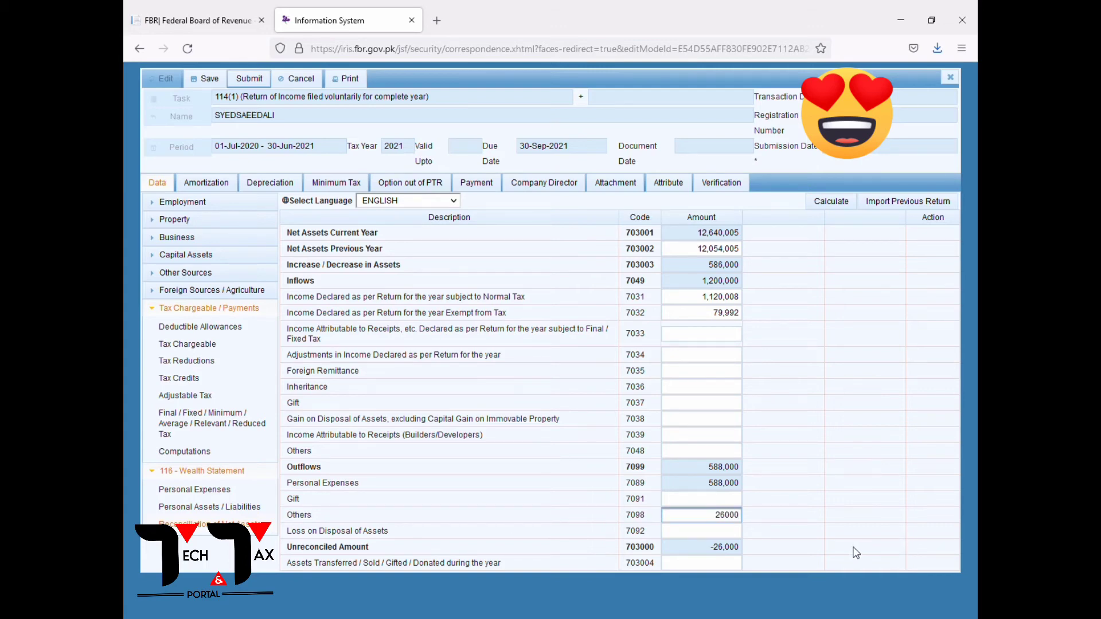
click(833, 201)
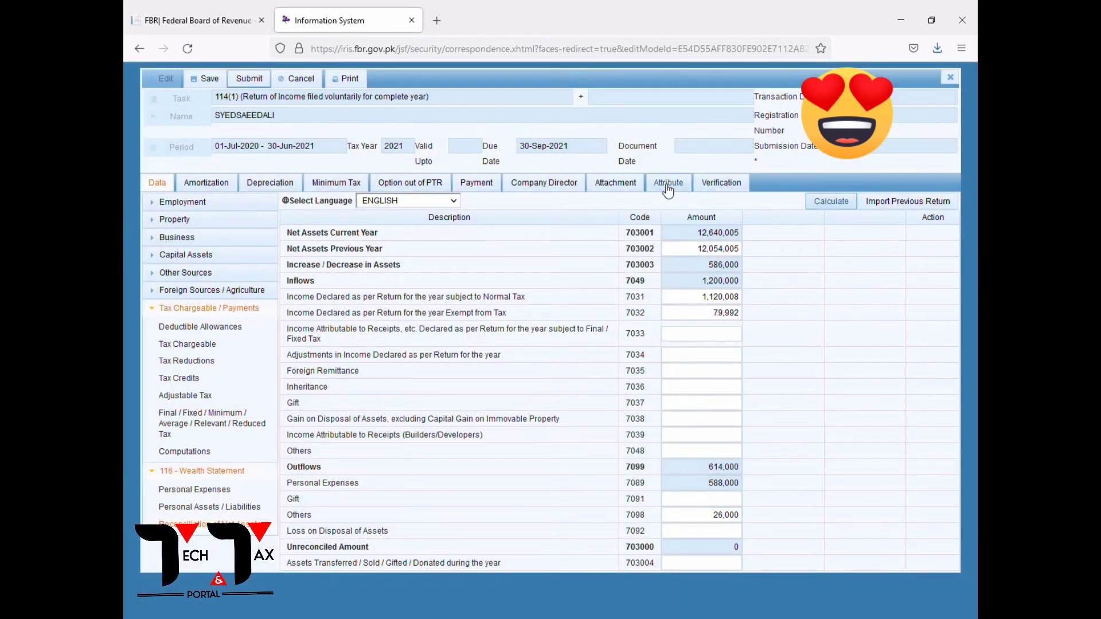
click(665, 185)
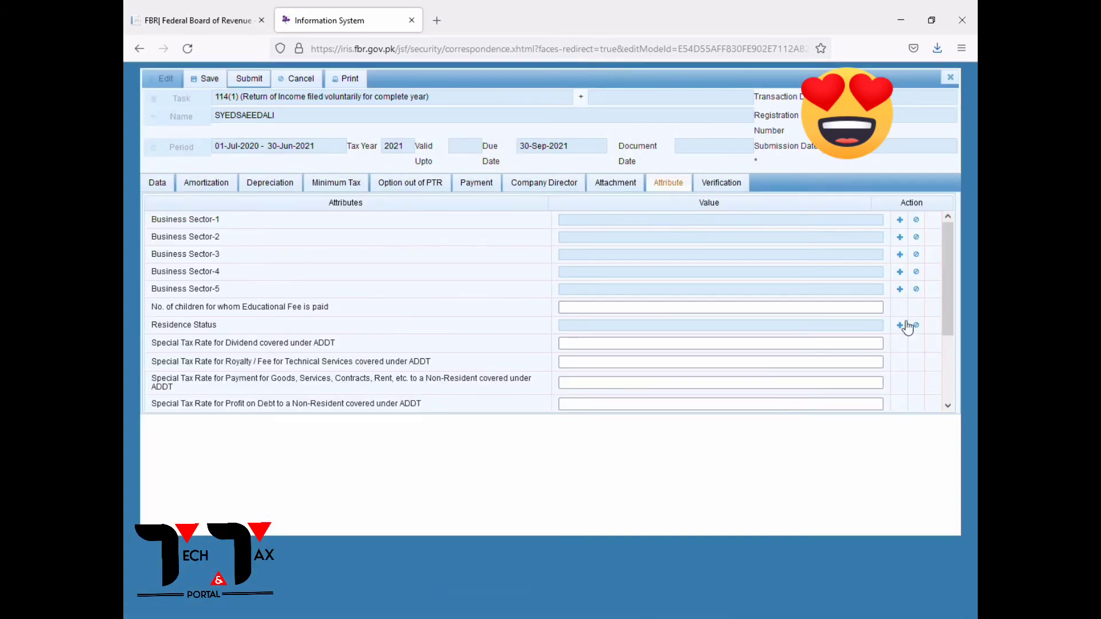
Choose Resident as residence status, enter and verify the PIN, then save the 2021 return.
click(900, 325)
click(717, 338)
click(717, 183)
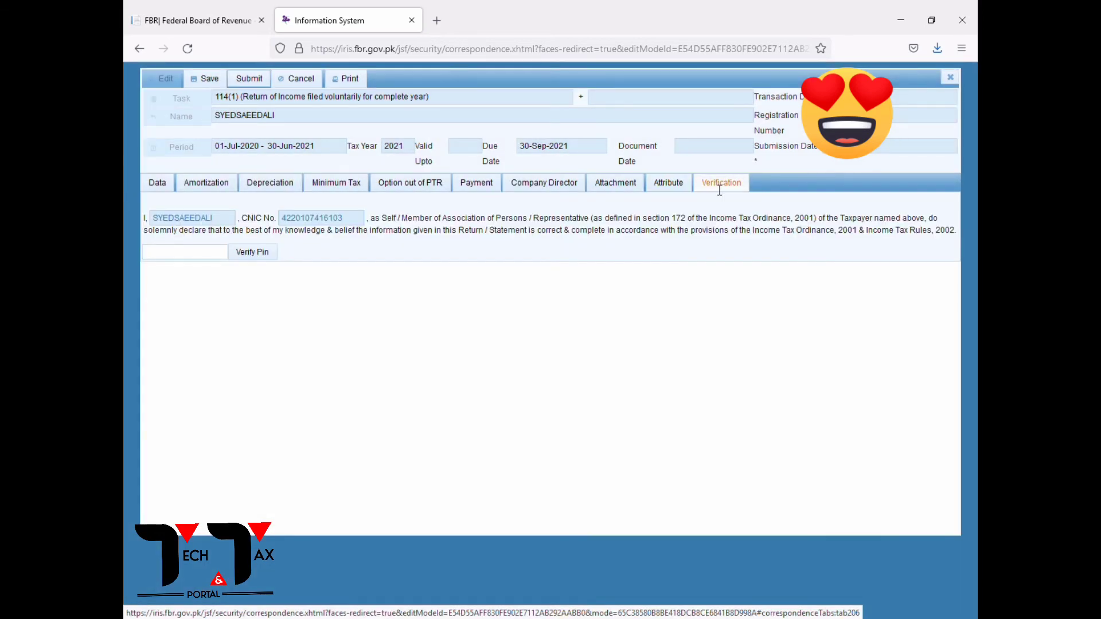
click(192, 254)
text(****)
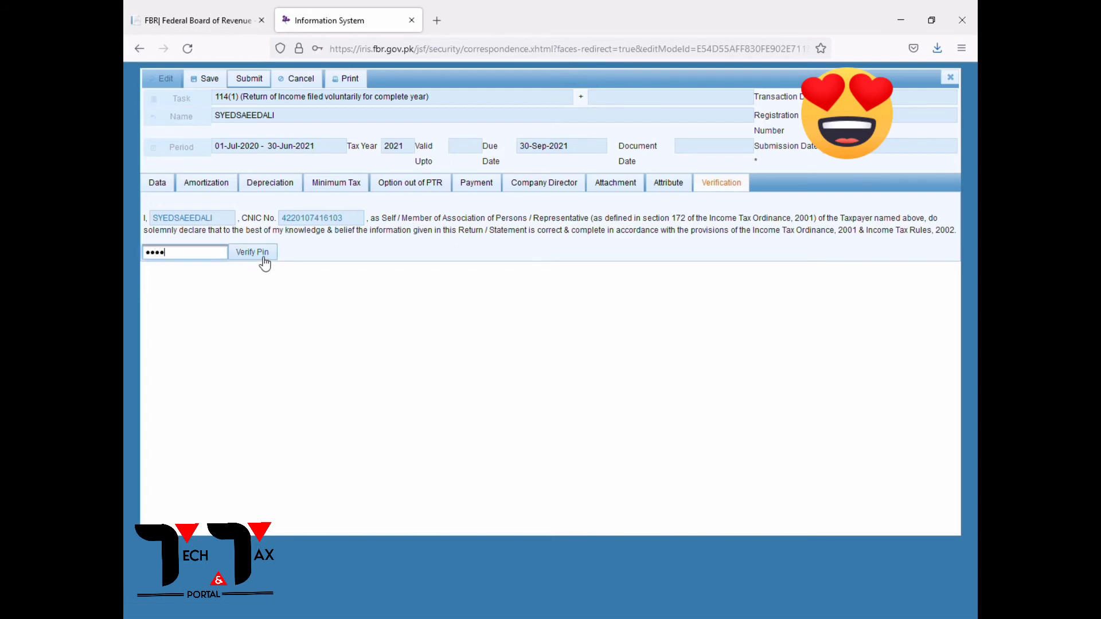
click(264, 259)
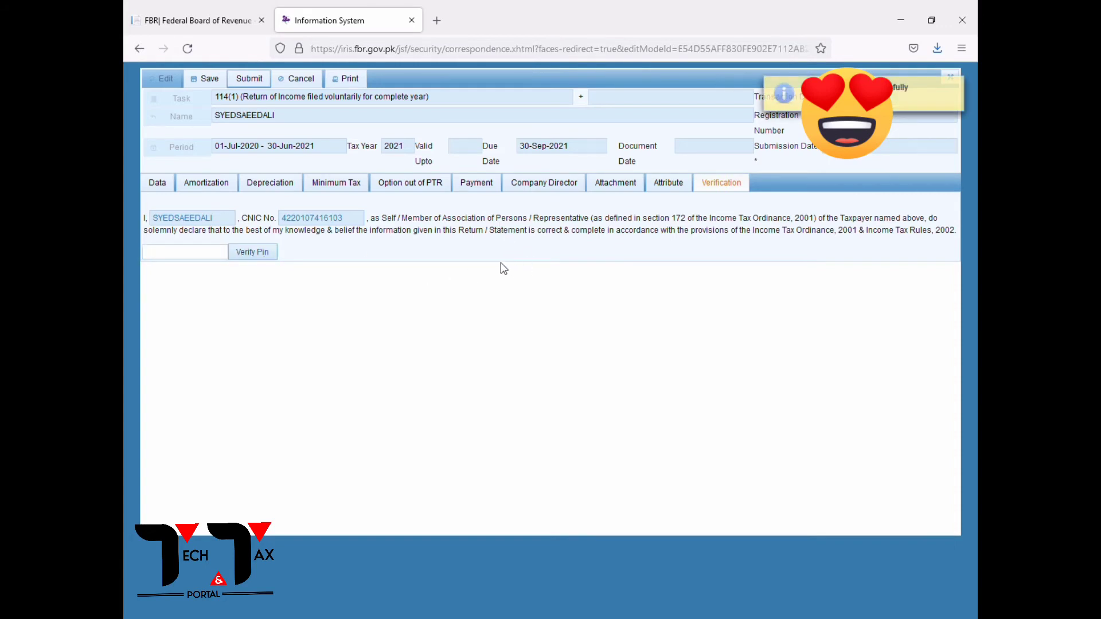
click(206, 82)
click(156, 184)
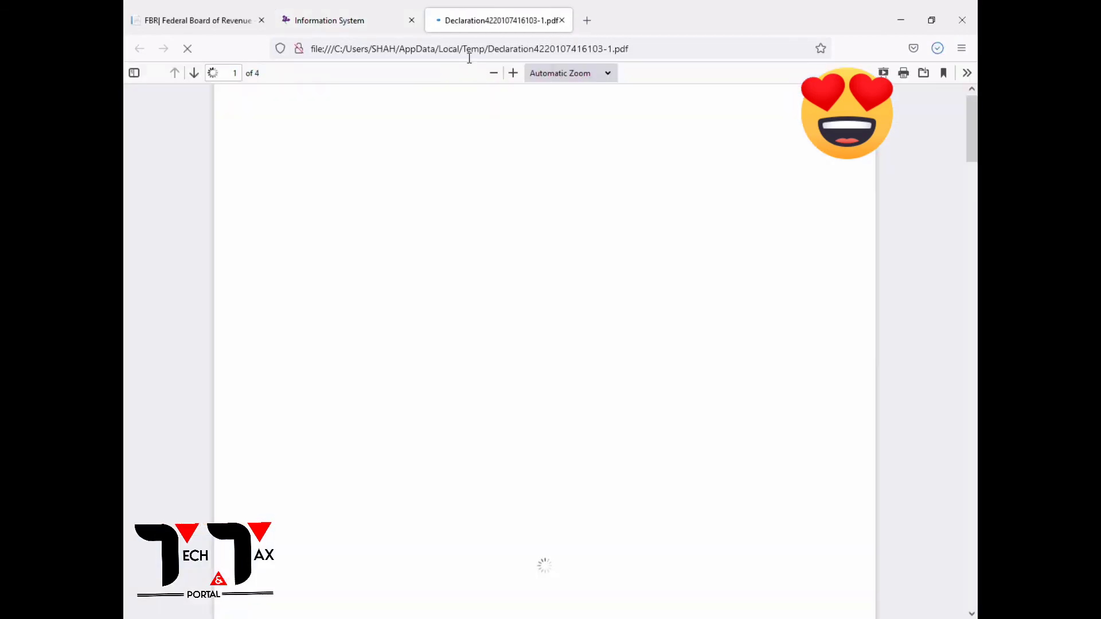
Scroll back and forth through the pages of the Declaration acknowledgement slip PDF.
scroll(797, 441, down, 2)
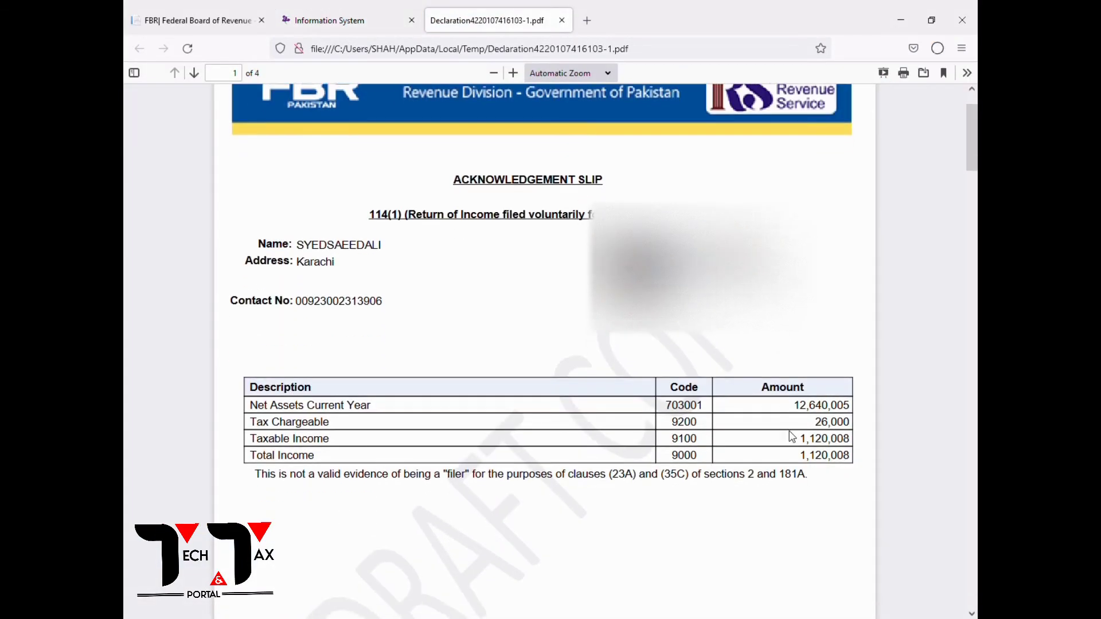
scroll(771, 419, down, 10)
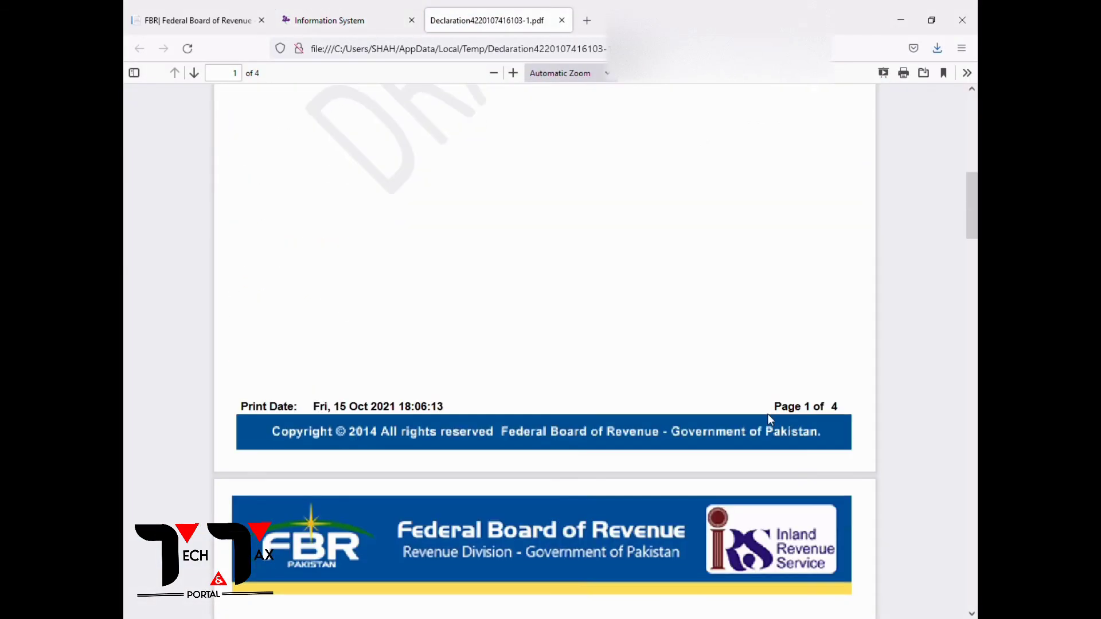
scroll(771, 419, up, 6)
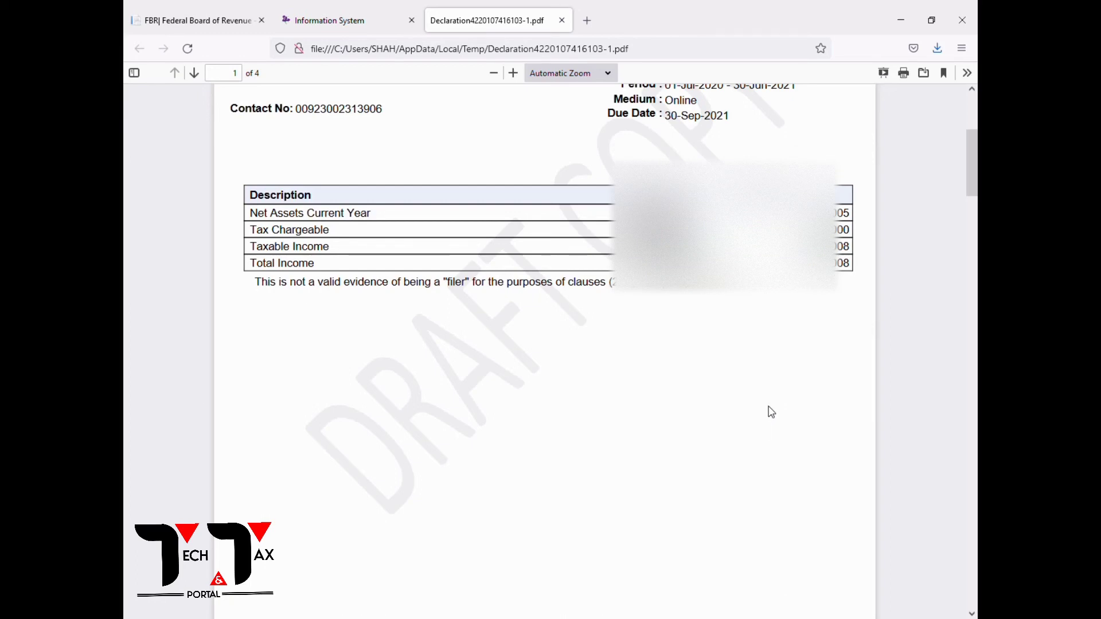
scroll(834, 412, up, 3)
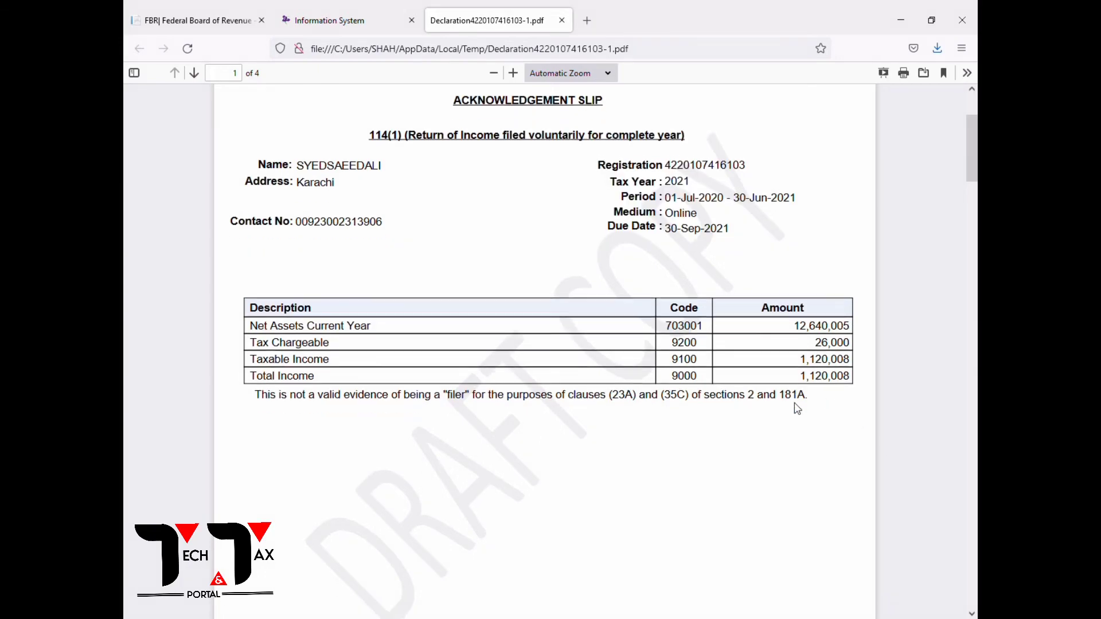
scroll(791, 402, down, 10)
scroll(792, 401, down, 10)
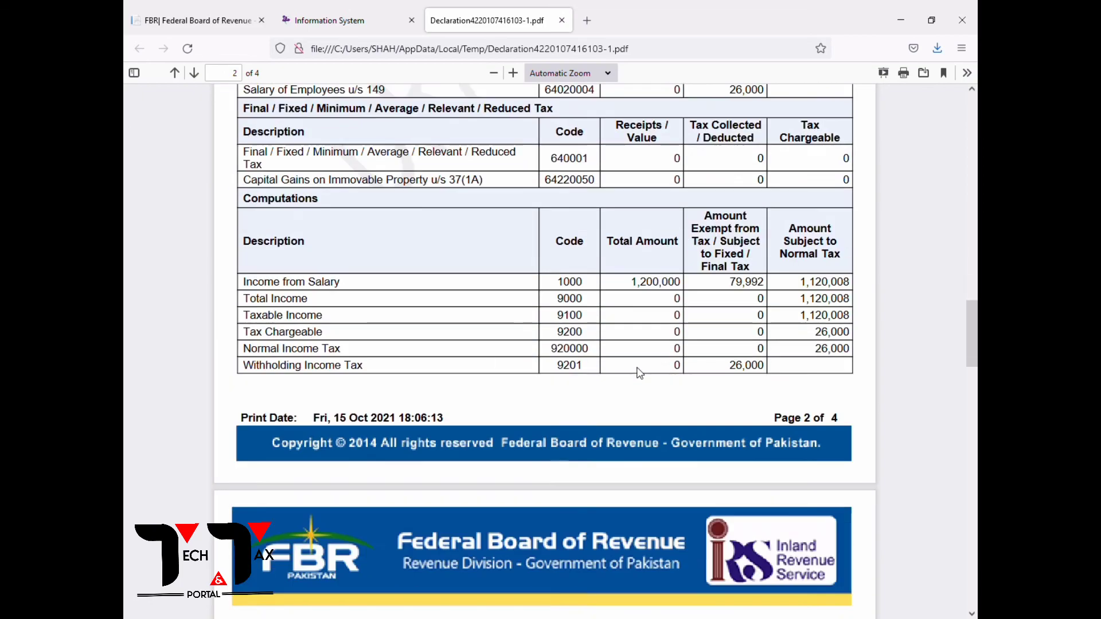
scroll(640, 373, down, 3)
scroll(631, 366, up, 10)
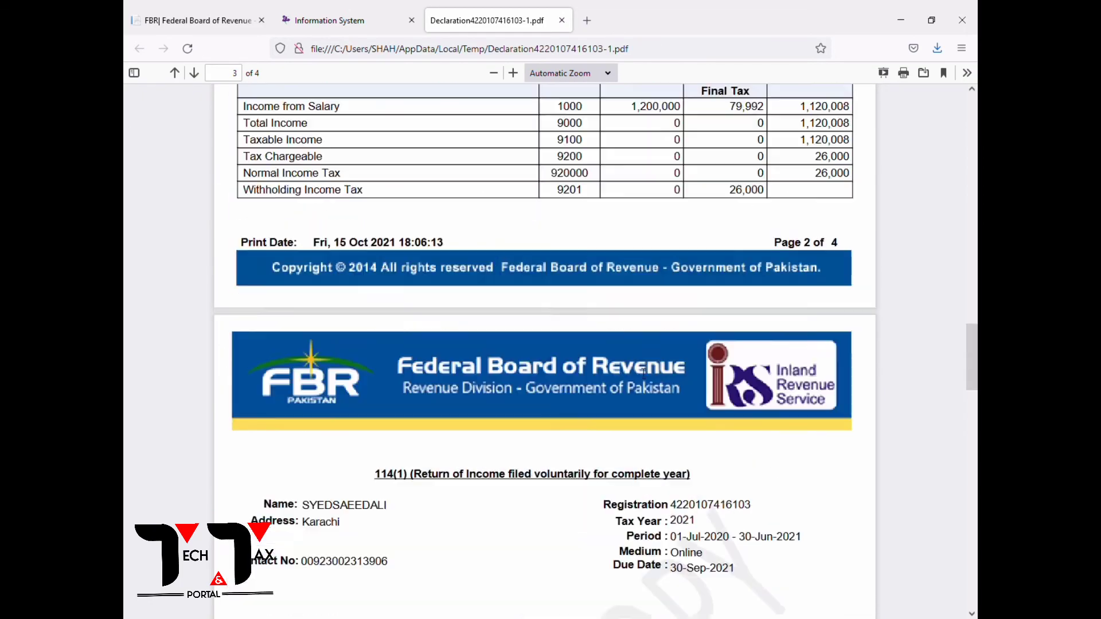
scroll(834, 366, down, 8)
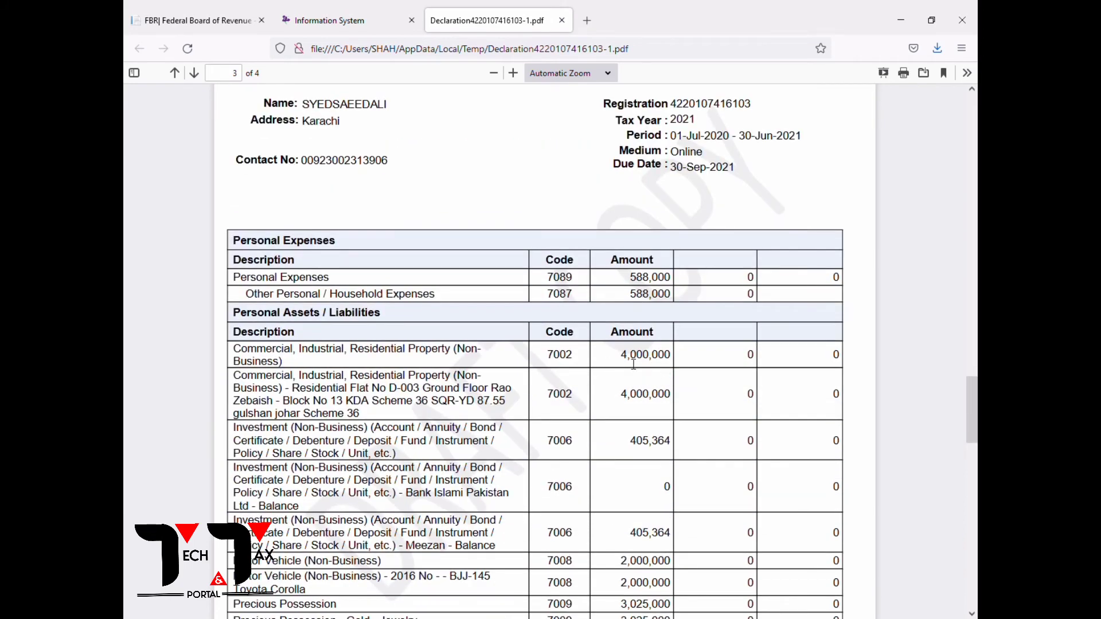
Highlight the property and investment rows in the page 3 table.
drag(631, 360, 674, 451)
click(675, 461)
drag(617, 544, 648, 543)
click(673, 542)
scroll(674, 543, down, 3)
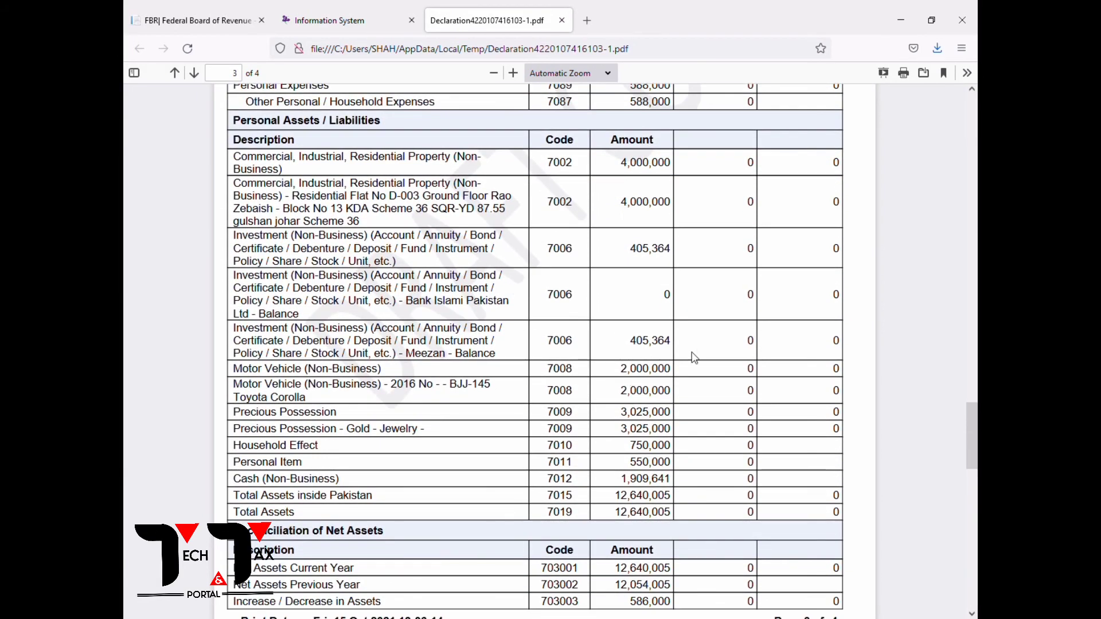
scroll(694, 356, down, 1)
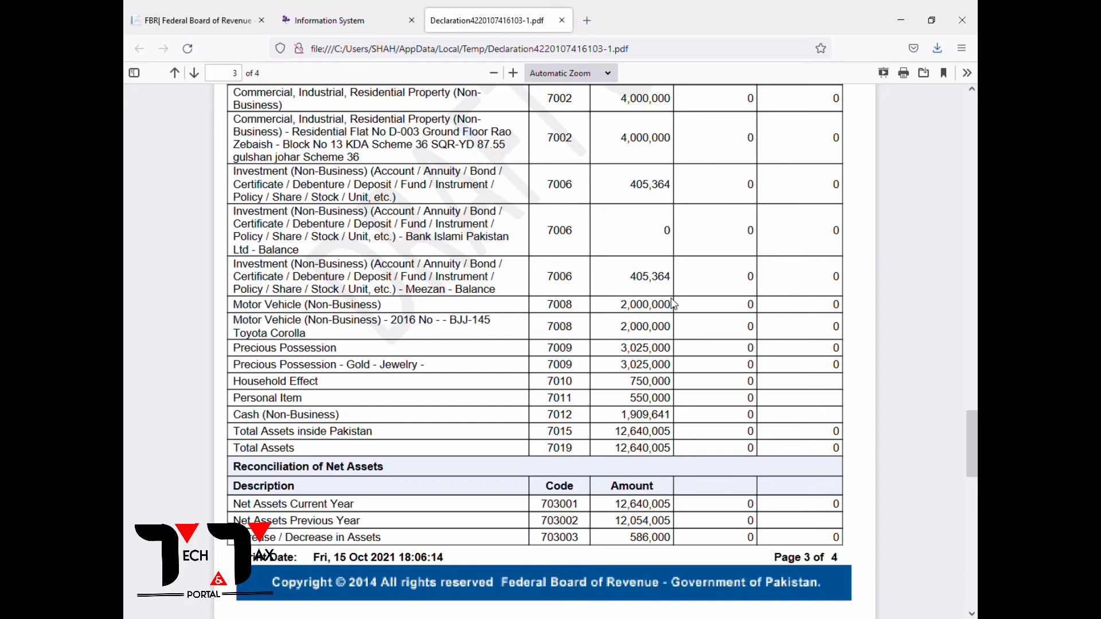
Highlight the asset rows from vehicle and precious possessions to household effects, then close the PDF.
drag(334, 320, 450, 333)
click(686, 327)
drag(283, 352, 543, 356)
click(695, 380)
drag(649, 374, 569, 431)
click(633, 430)
scroll(637, 466, down, 10)
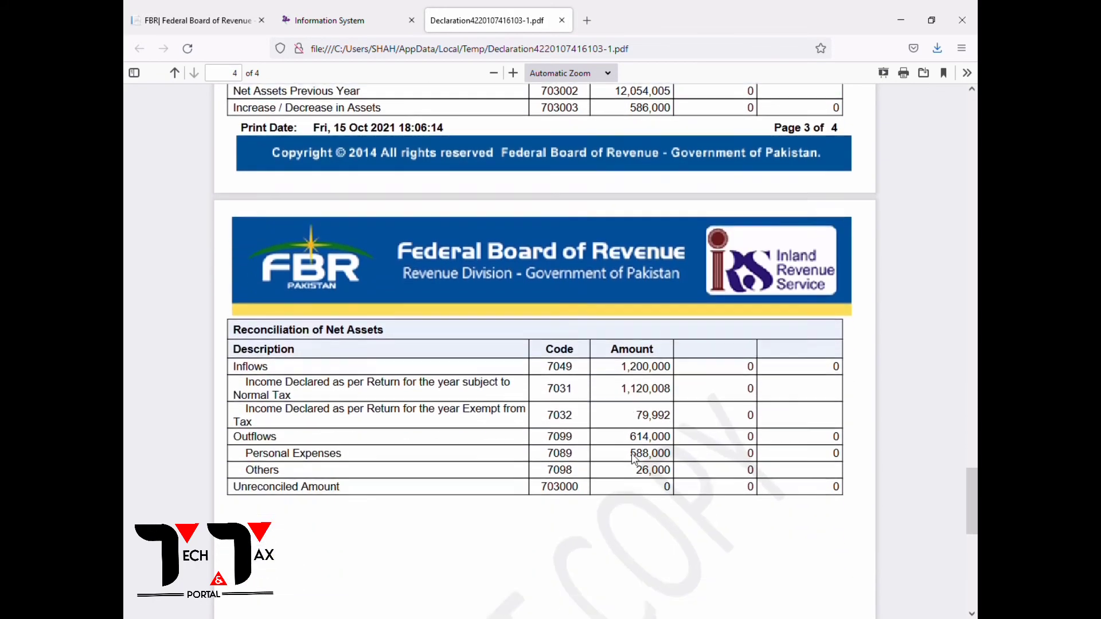
scroll(604, 400, up, 10)
click(562, 20)
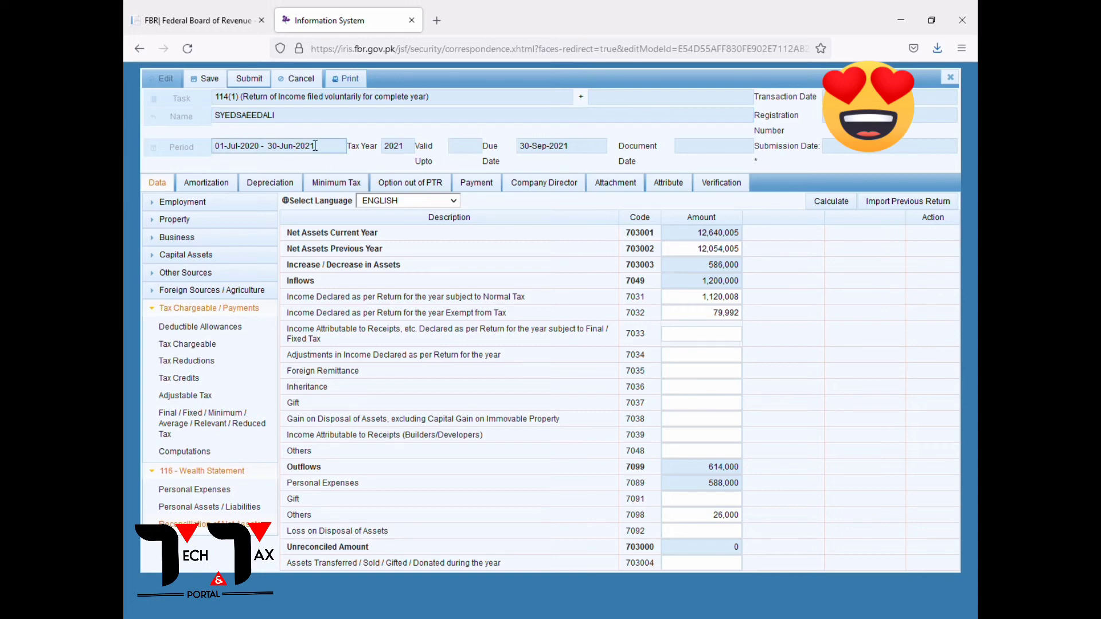
Save and submit the 2021 return, confirming with Yes, then start a new tab with 'fbr'.
click(211, 85)
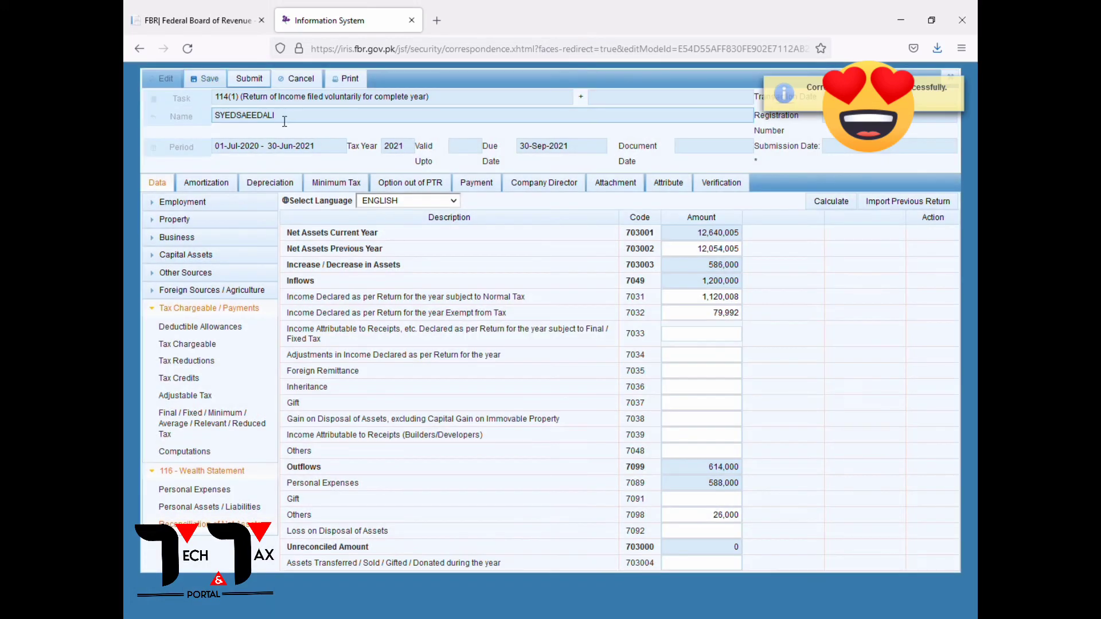
click(960, 87)
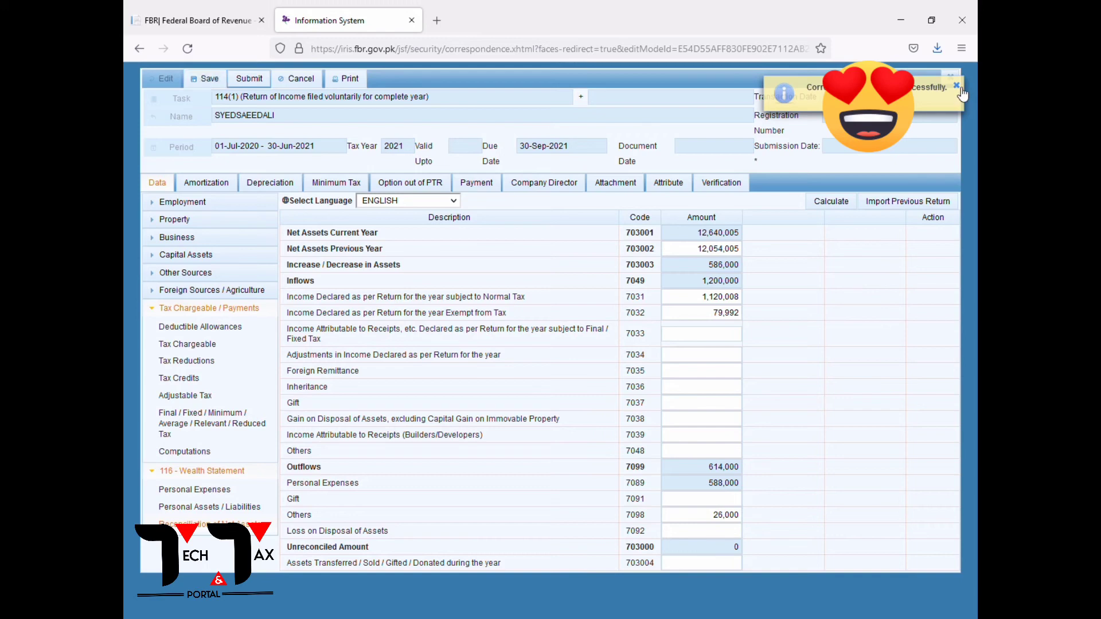
click(250, 80)
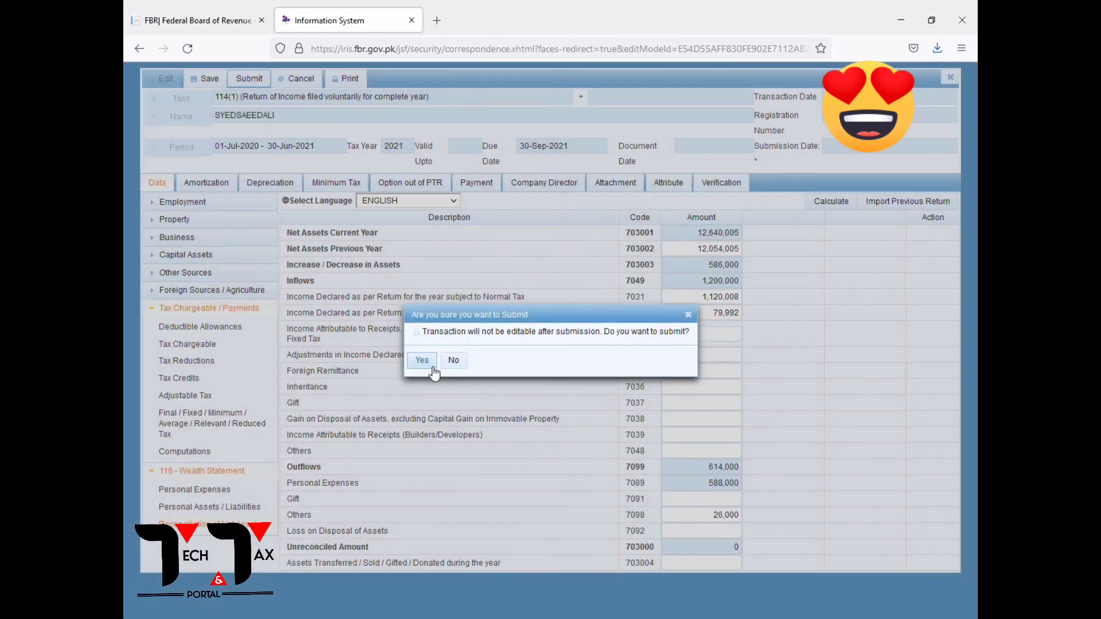
click(429, 366)
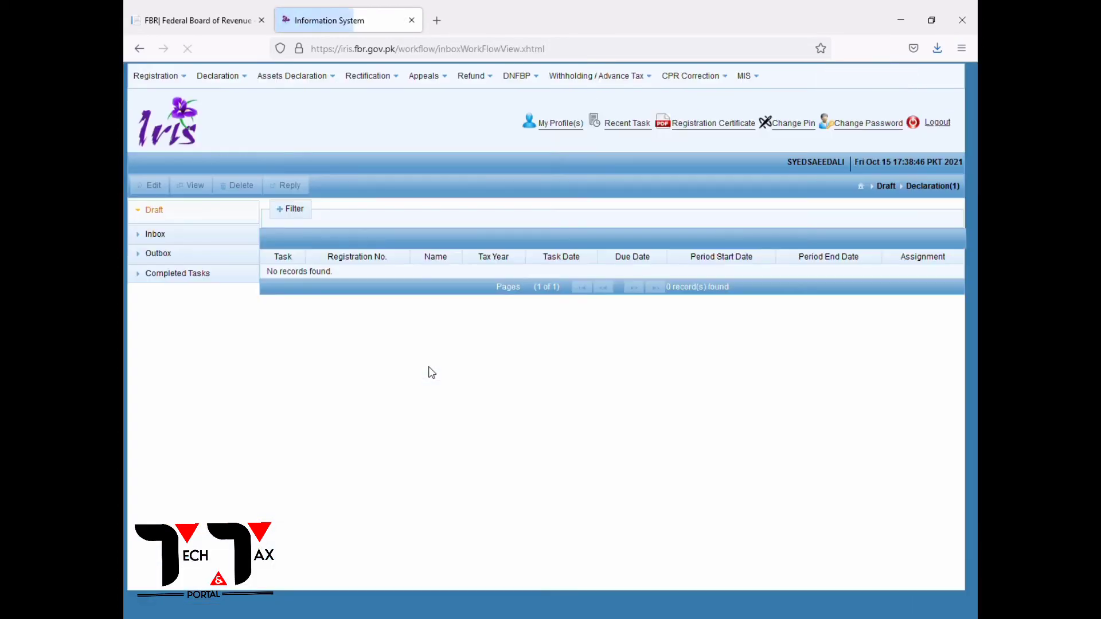
click(436, 21)
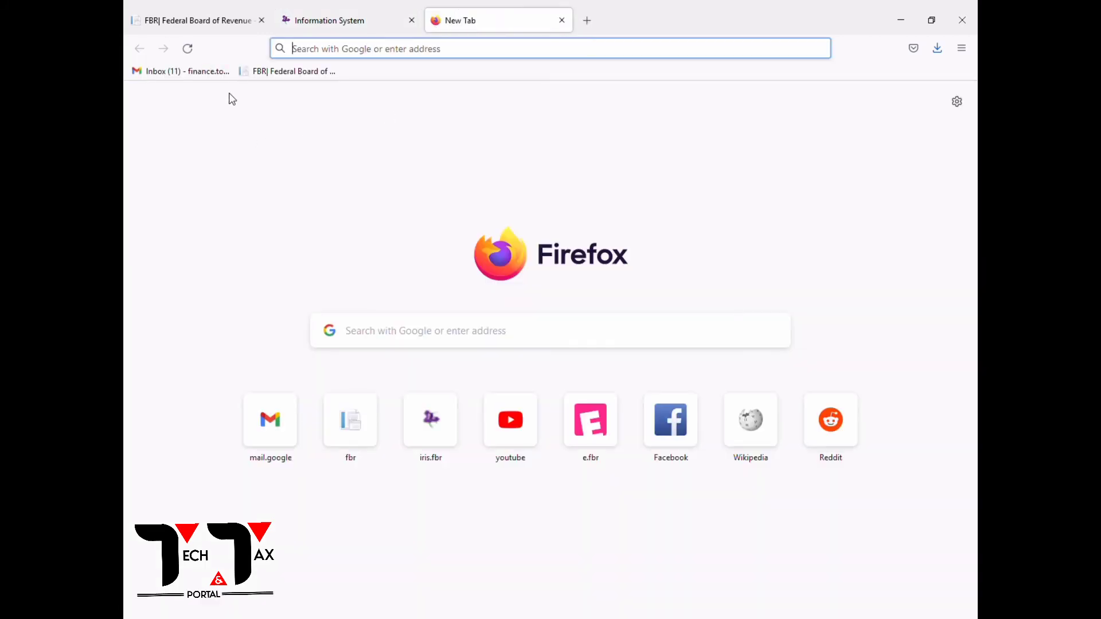
text(fbr.gov.pk/)
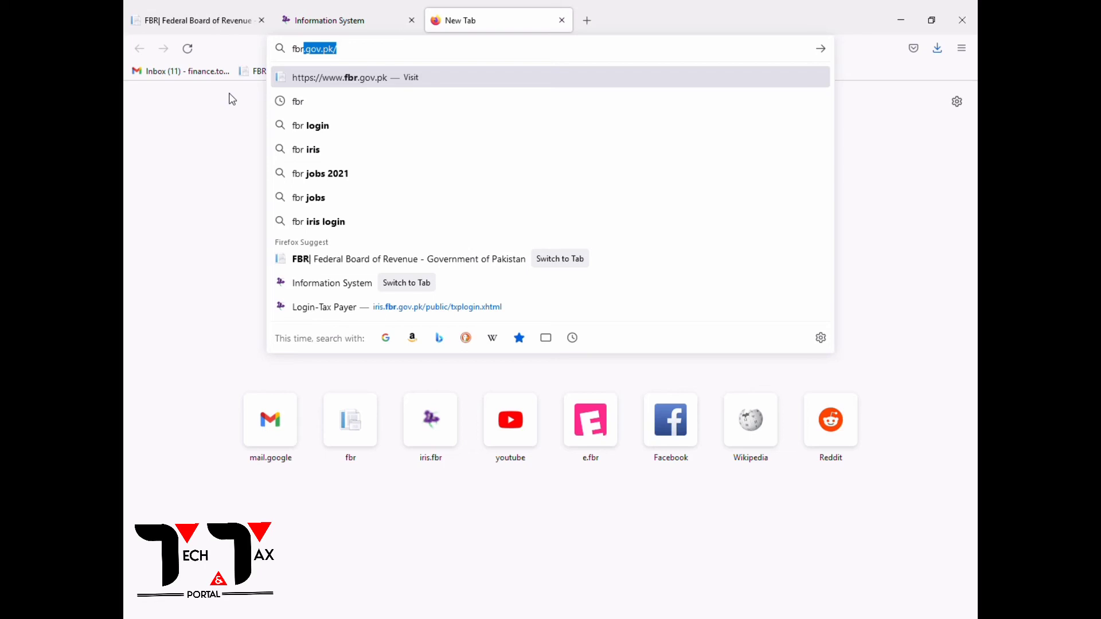
Go from fbr.gov.pk to the e.fbr.gov.pk portal login and clear the prefilled username.
key(Return)
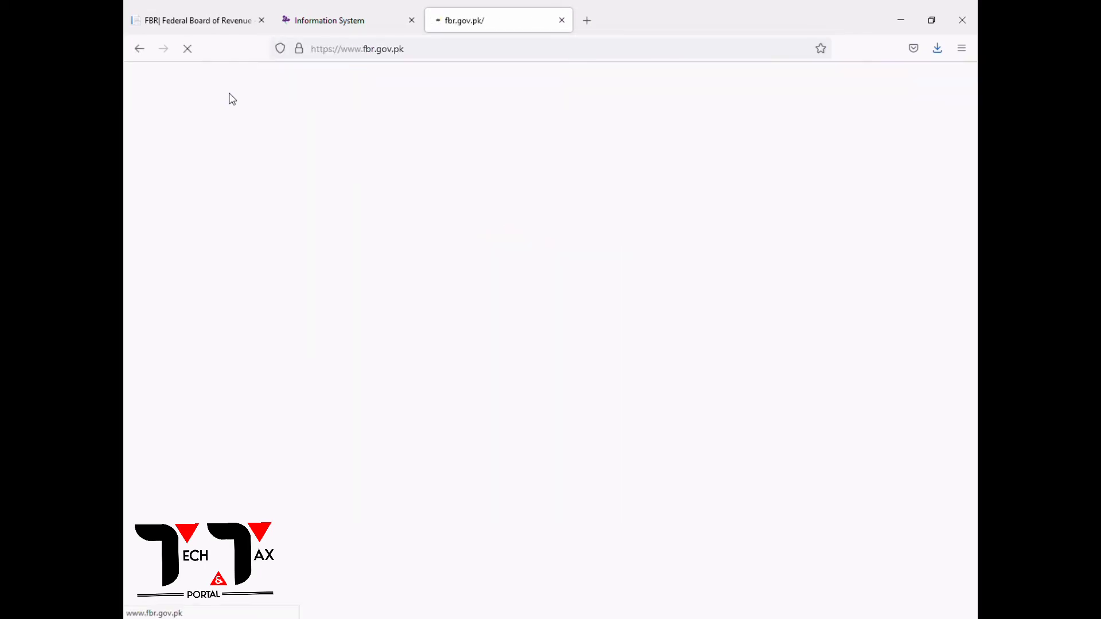
click(208, 341)
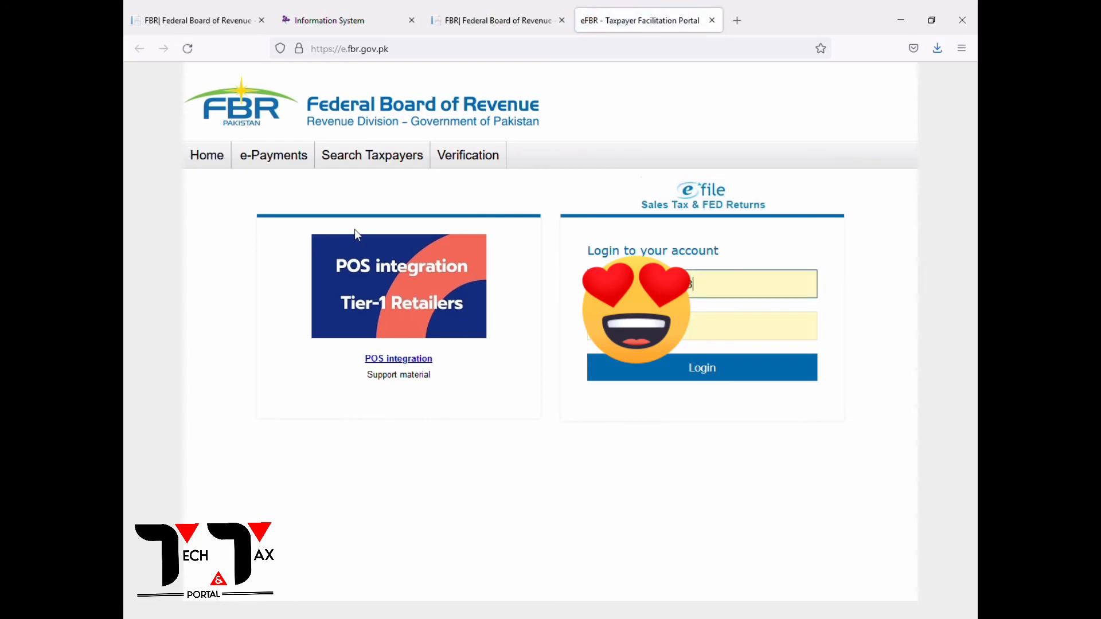
drag(705, 302, 529, 275)
key(BackSpace)
key(Tab)
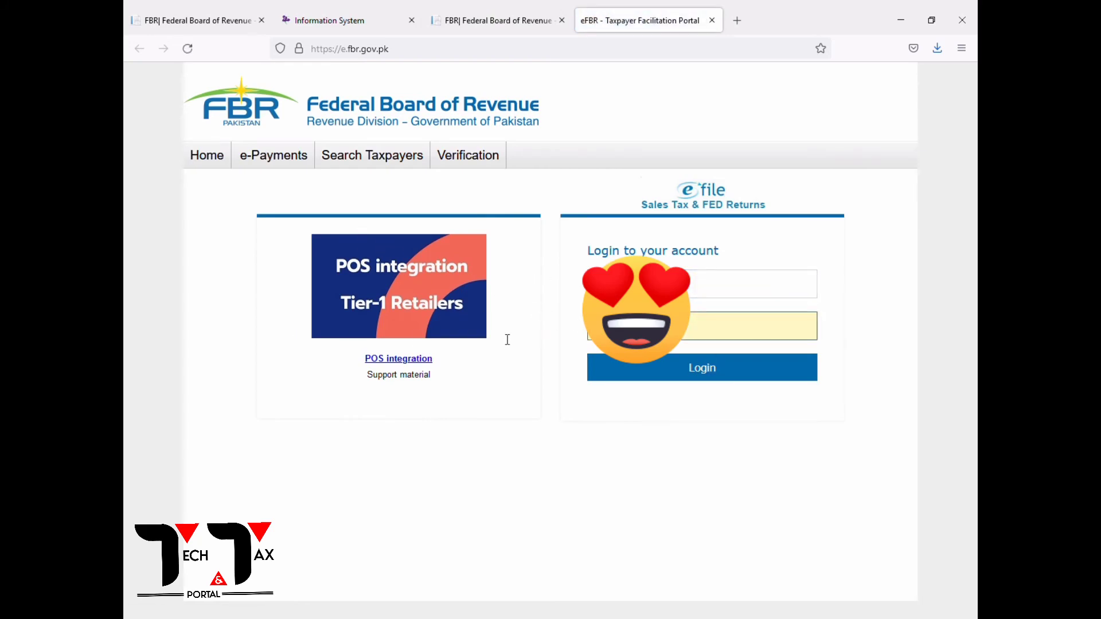
click(533, 315)
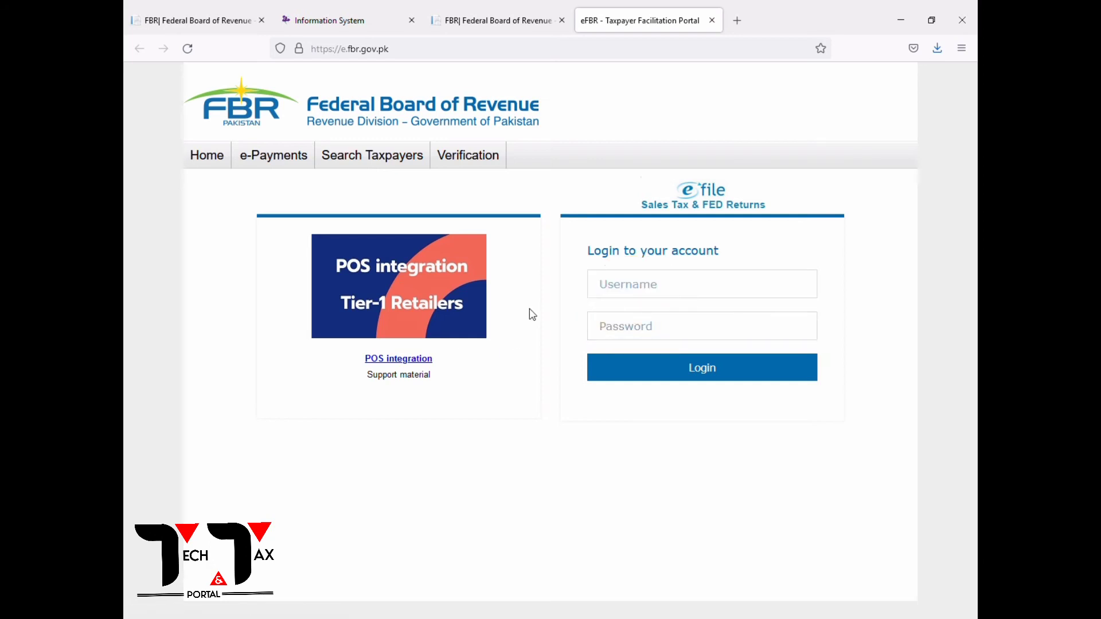
Open the Income Tax e-Payment form with tax year 2020 and CNIC as identification type.
mouse_move(263, 160)
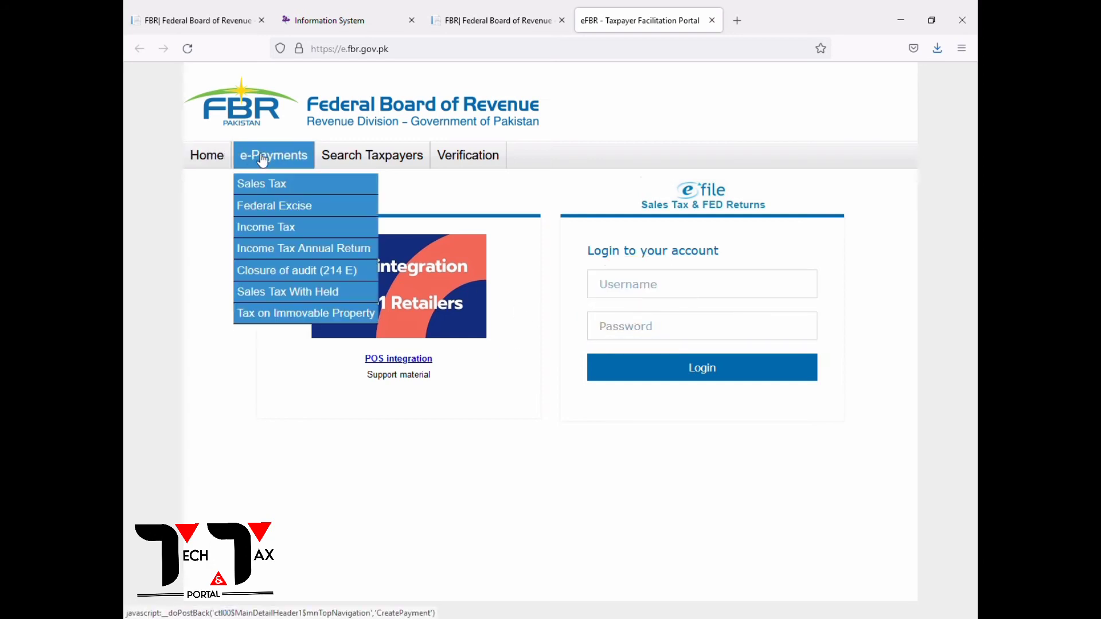
click(263, 227)
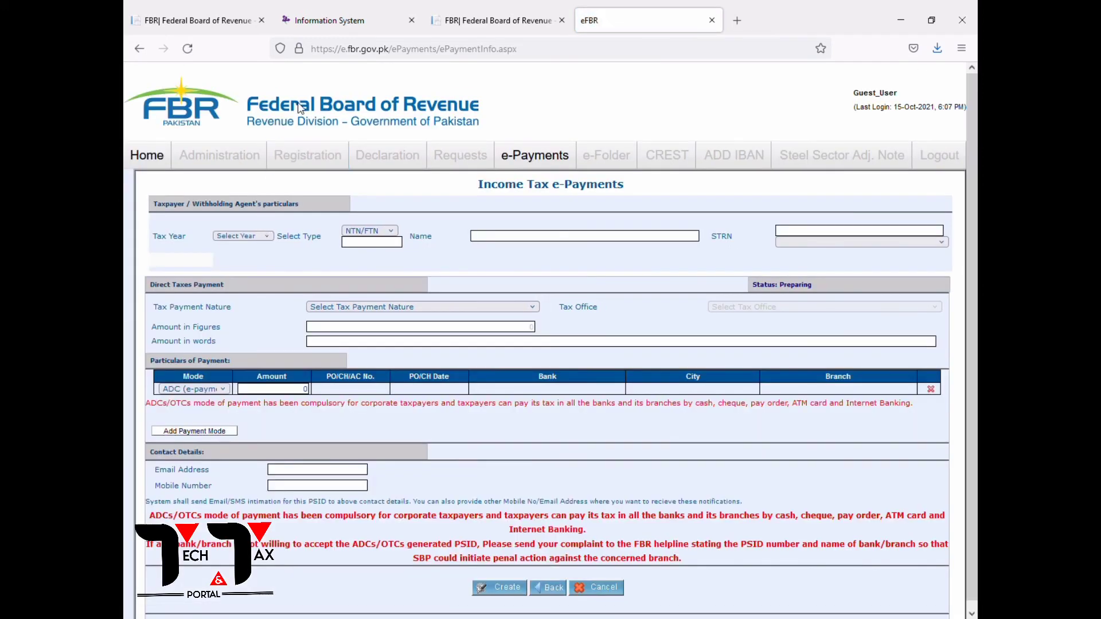
click(241, 281)
click(370, 230)
click(366, 269)
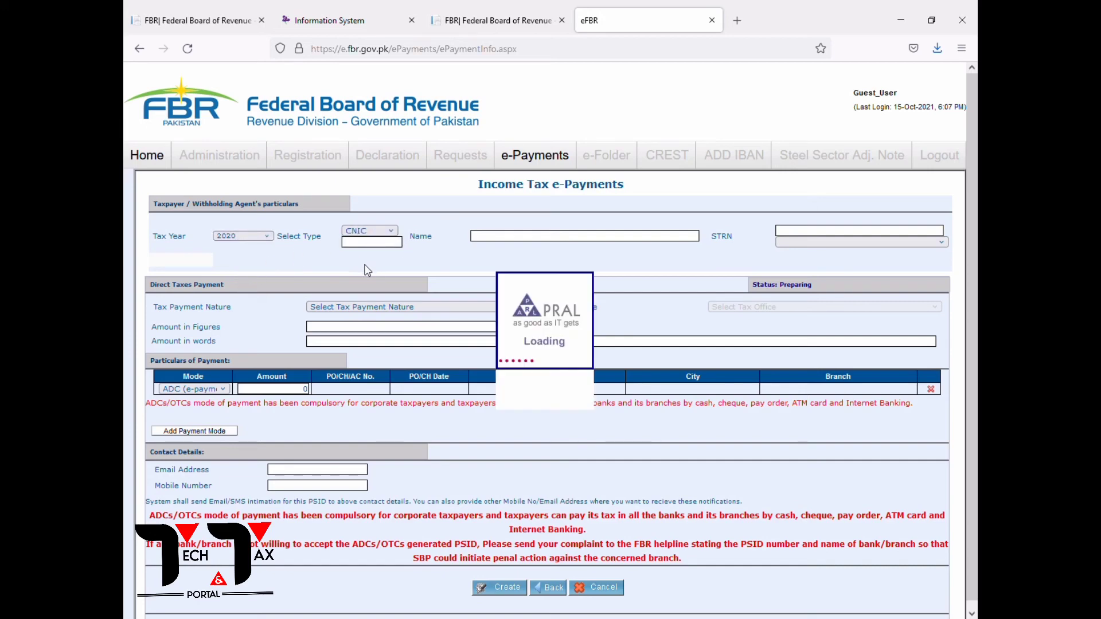
Enter the taxpayer's CNIC, look up their particulars, and set payment nature to Misc.
click(377, 246)
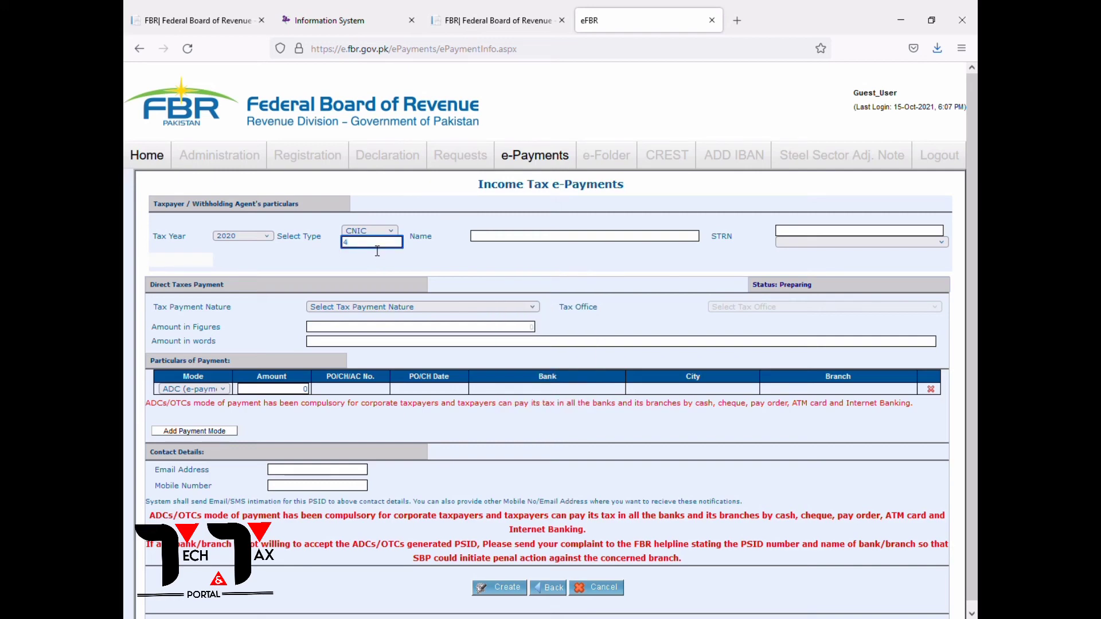
click(450, 272)
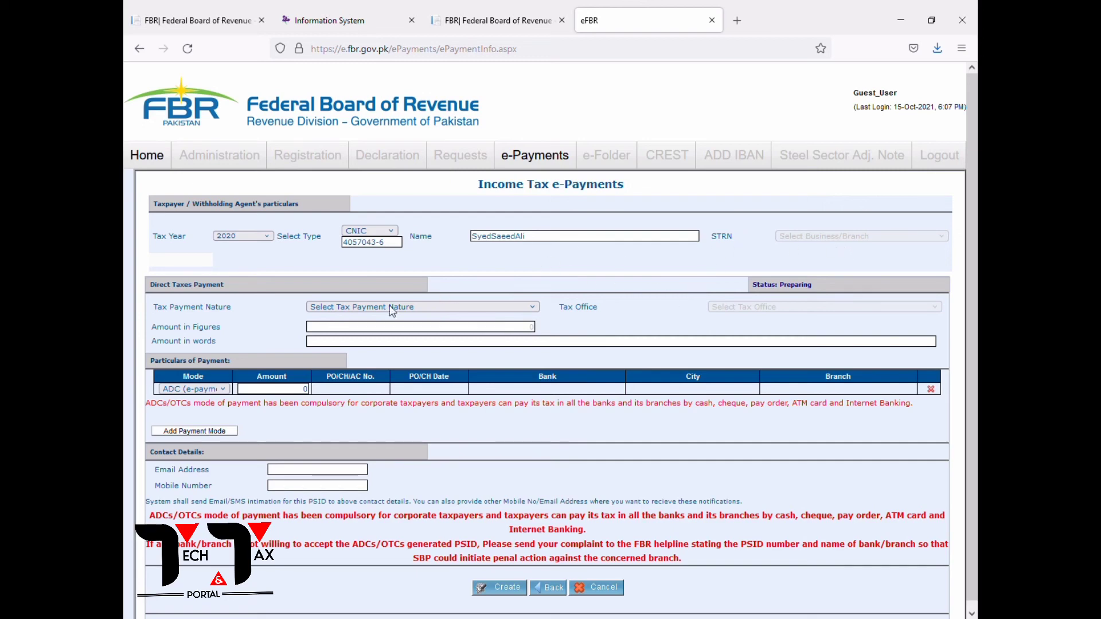
click(343, 307)
click(333, 395)
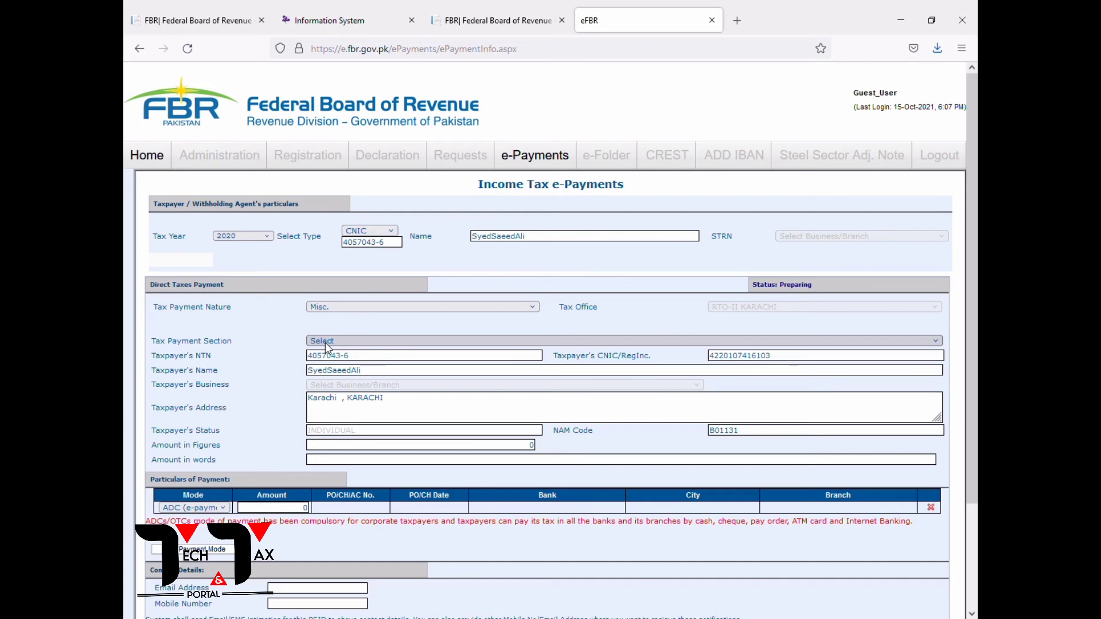
Choose section 920601 - 182(A) Surcharge for ATL, amount 1000, and a Cash row of 1000.
key(Down)
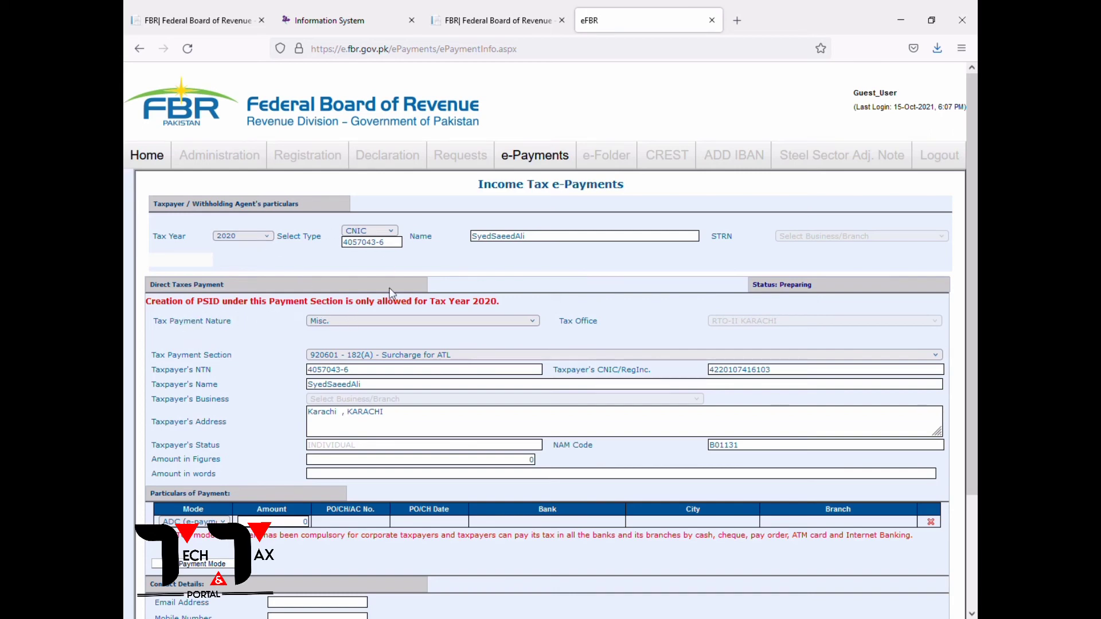
key(Tab)
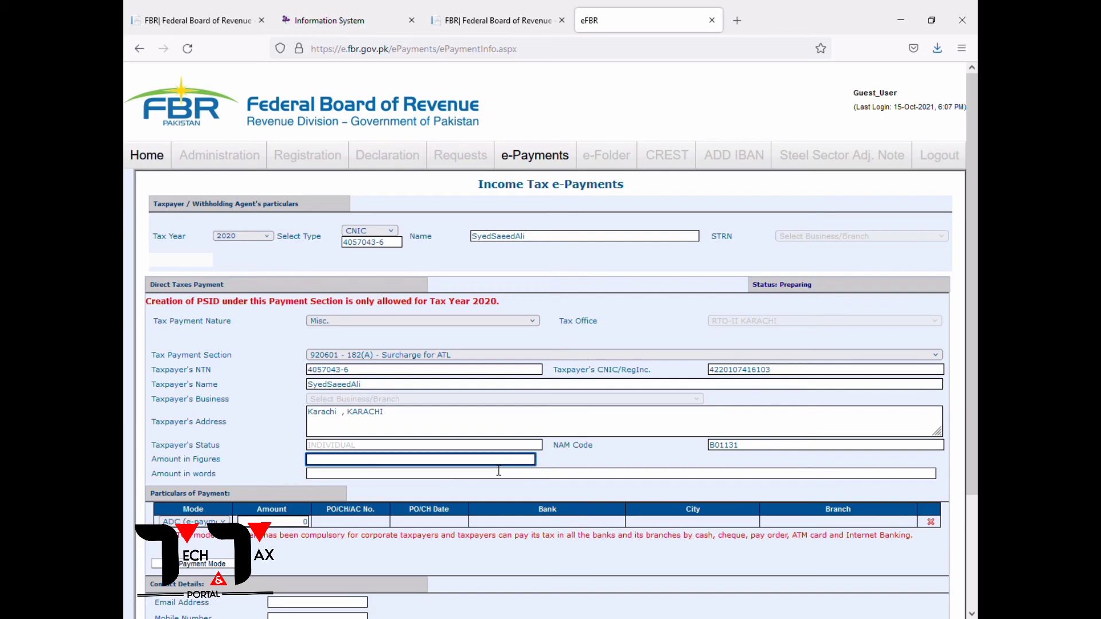
key(Tab)
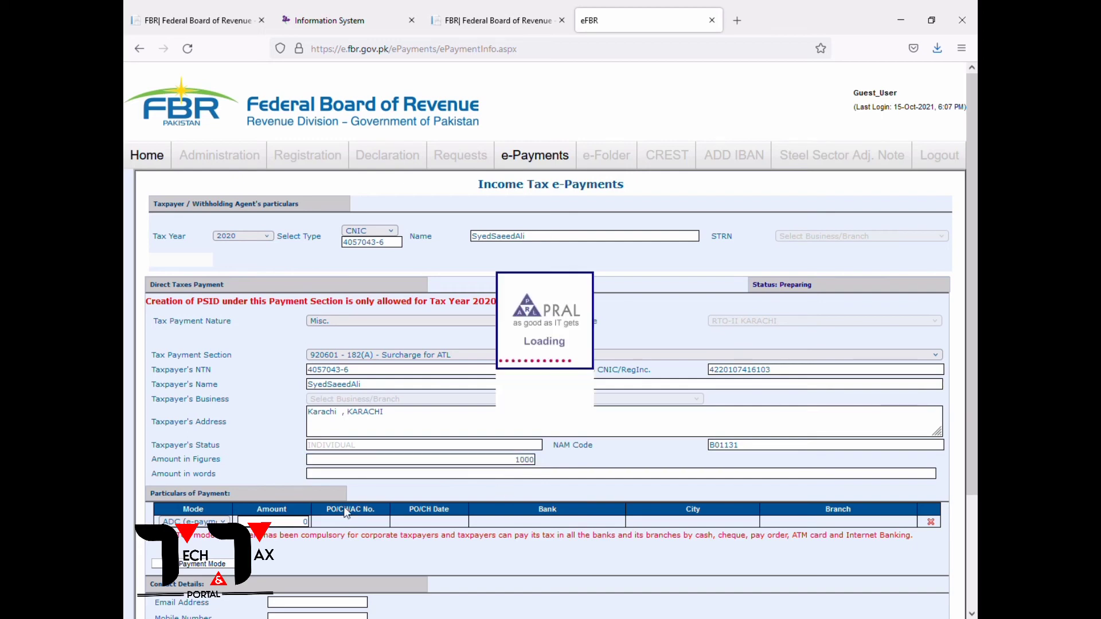
click(194, 508)
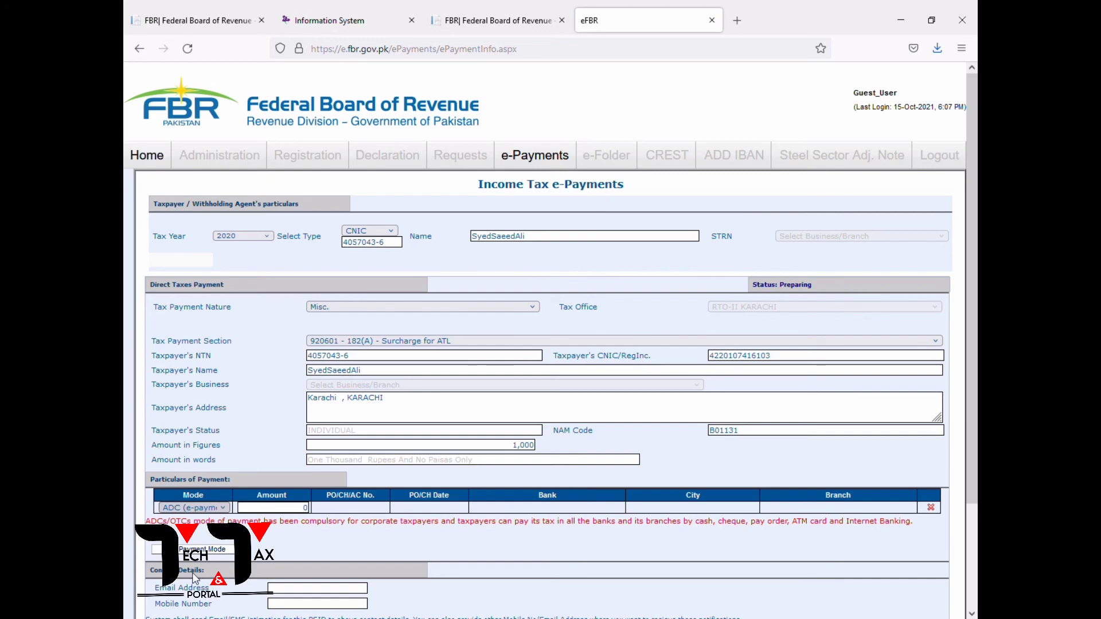
click(189, 528)
click(303, 508)
text(1000)
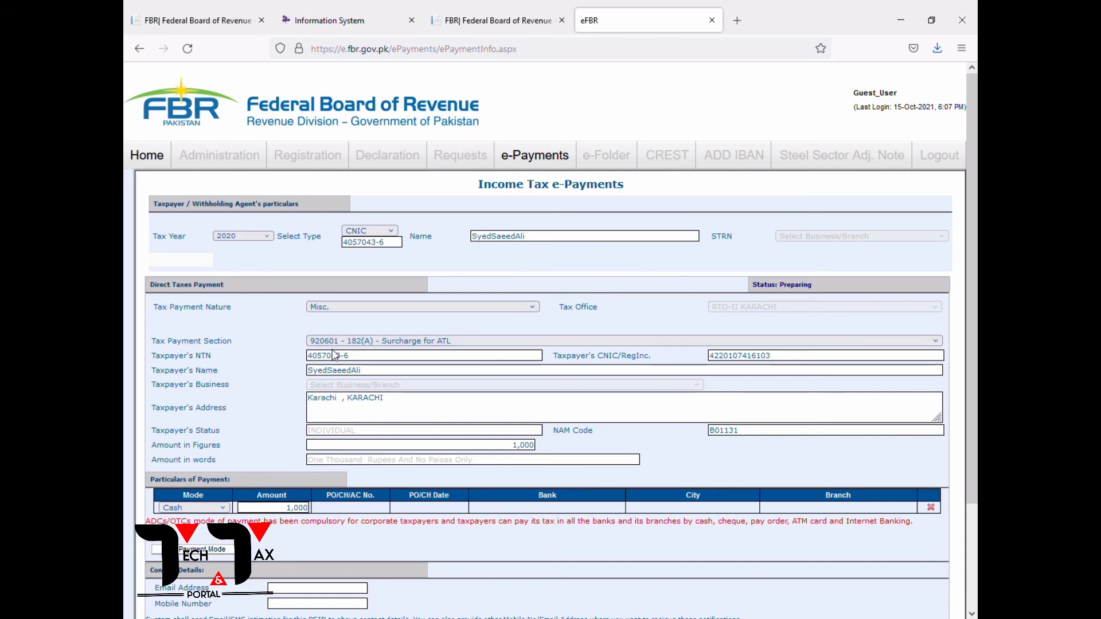
scroll(430, 340, down, 2)
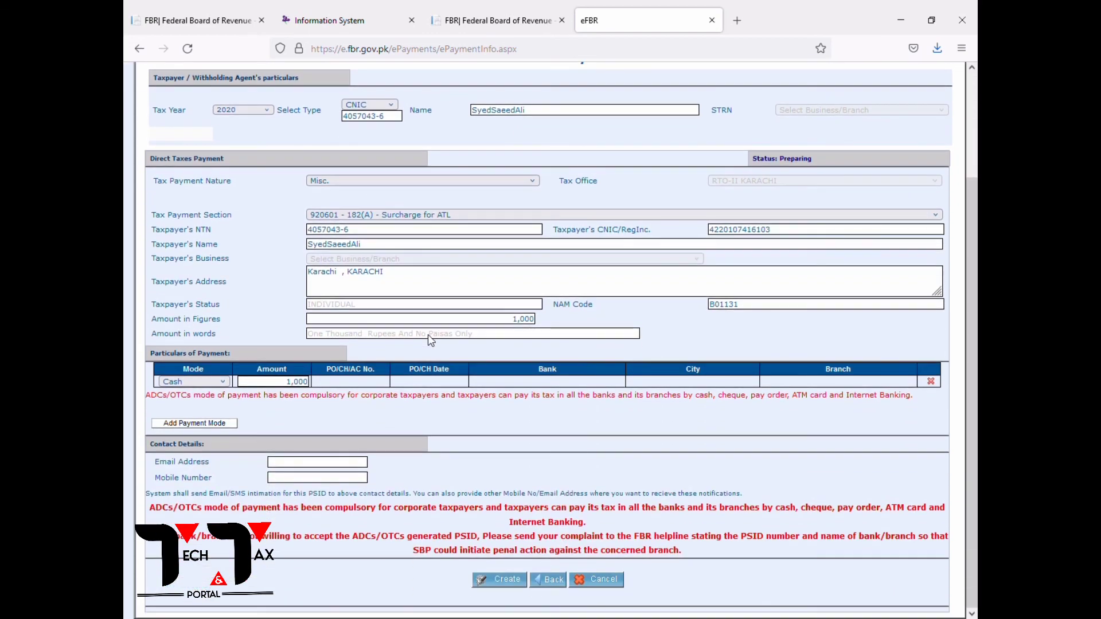
Open the taxpayer's IRIS profile and copy the registered email address.
click(387, 19)
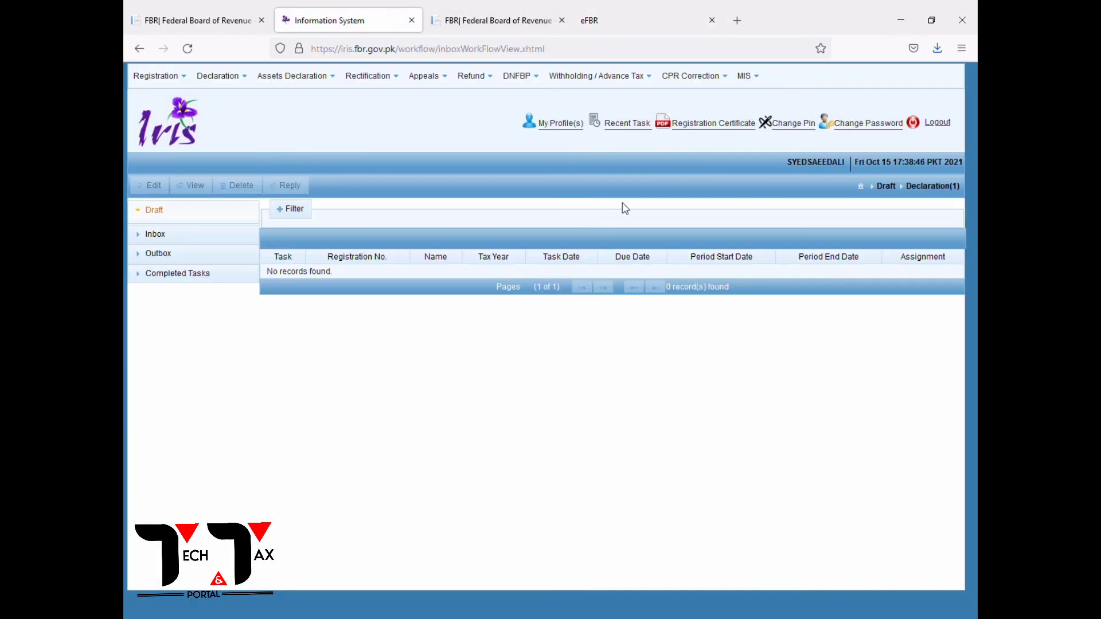
click(562, 125)
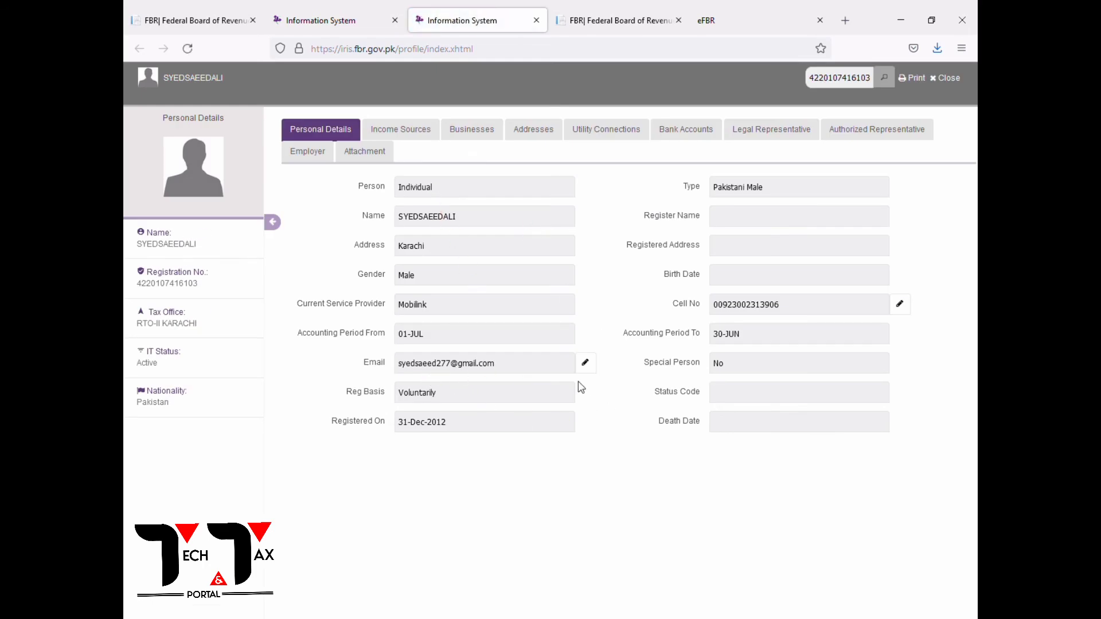
click(585, 363)
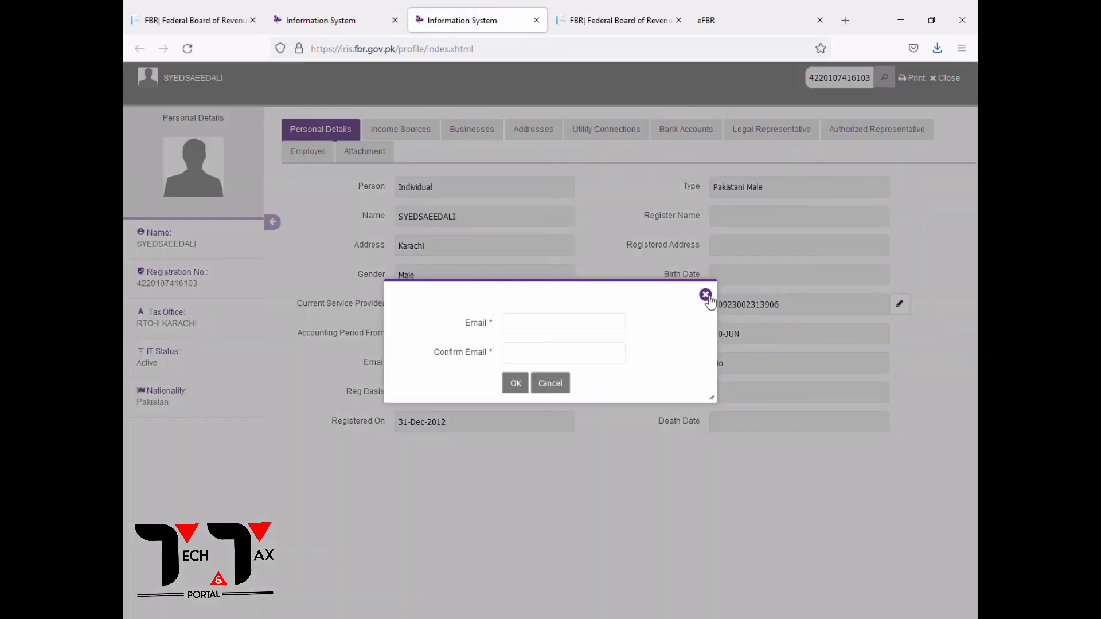
click(705, 294)
drag(521, 366, 367, 365)
key(ctrl+c)
Paste the copied email into the e-Payment form's Email Address field.
click(316, 21)
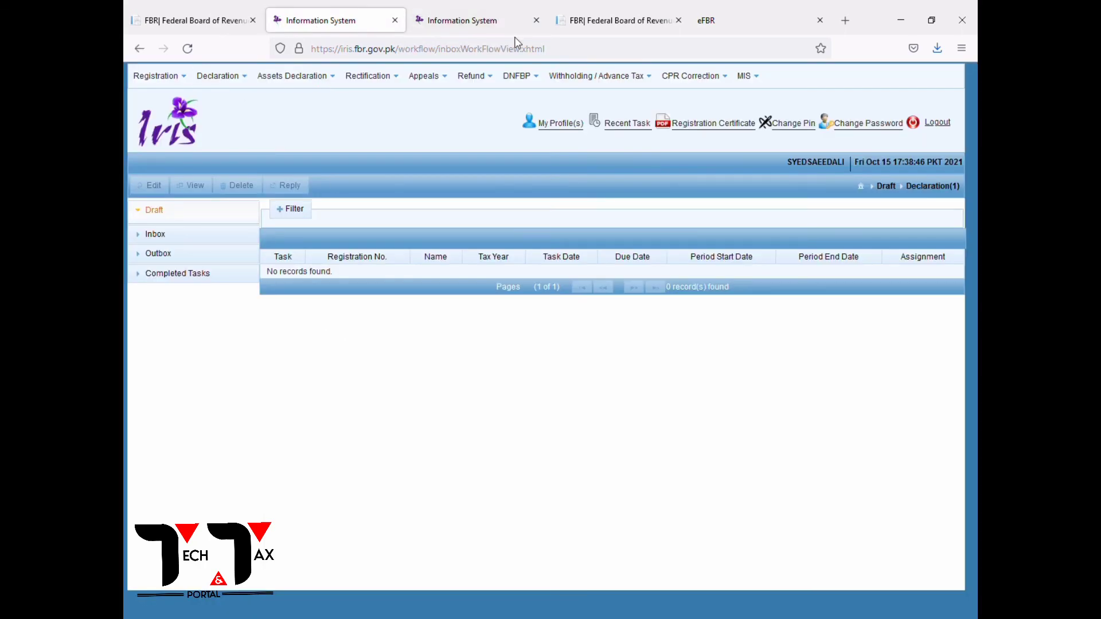
click(503, 19)
click(623, 16)
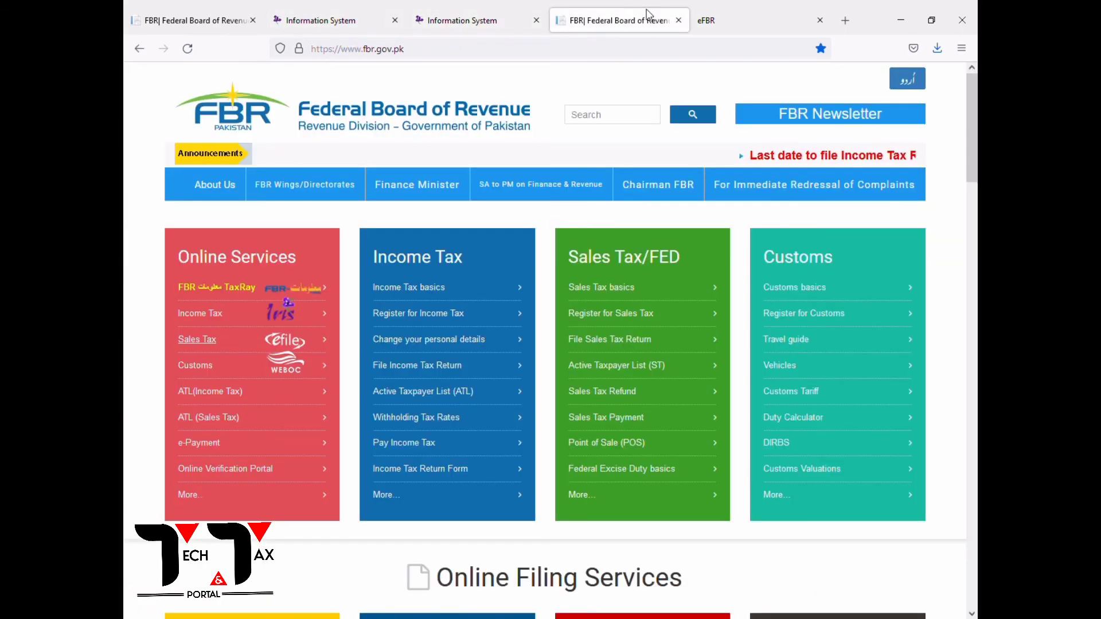
click(706, 17)
click(290, 462)
key(ctrl+v)
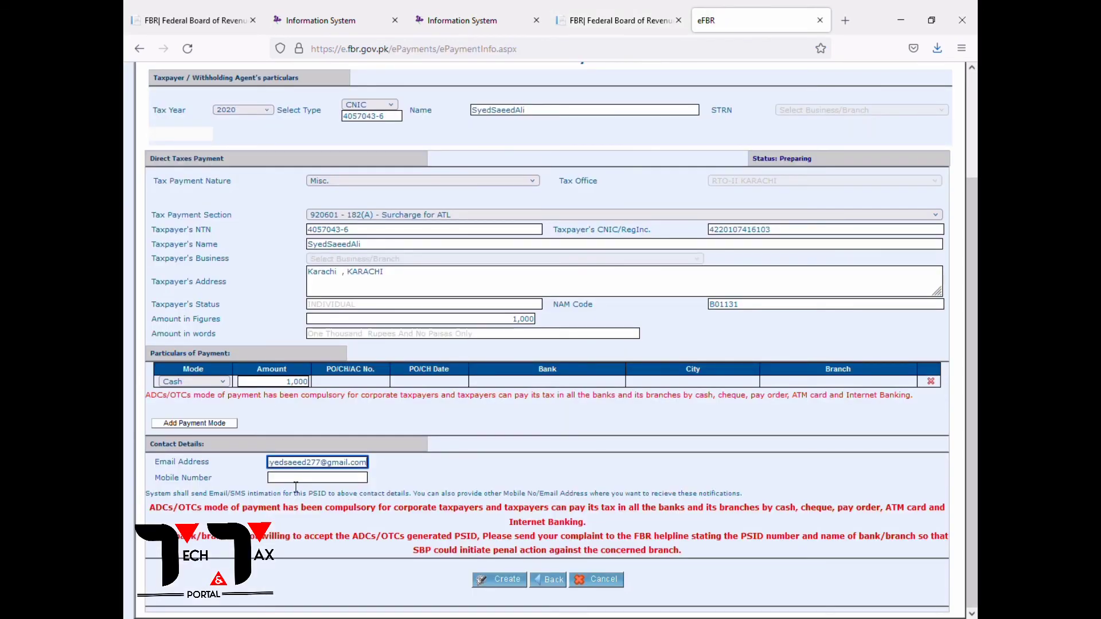
Copy the registered mobile number from the IRIS profile and return to the e-Payment form.
click(621, 22)
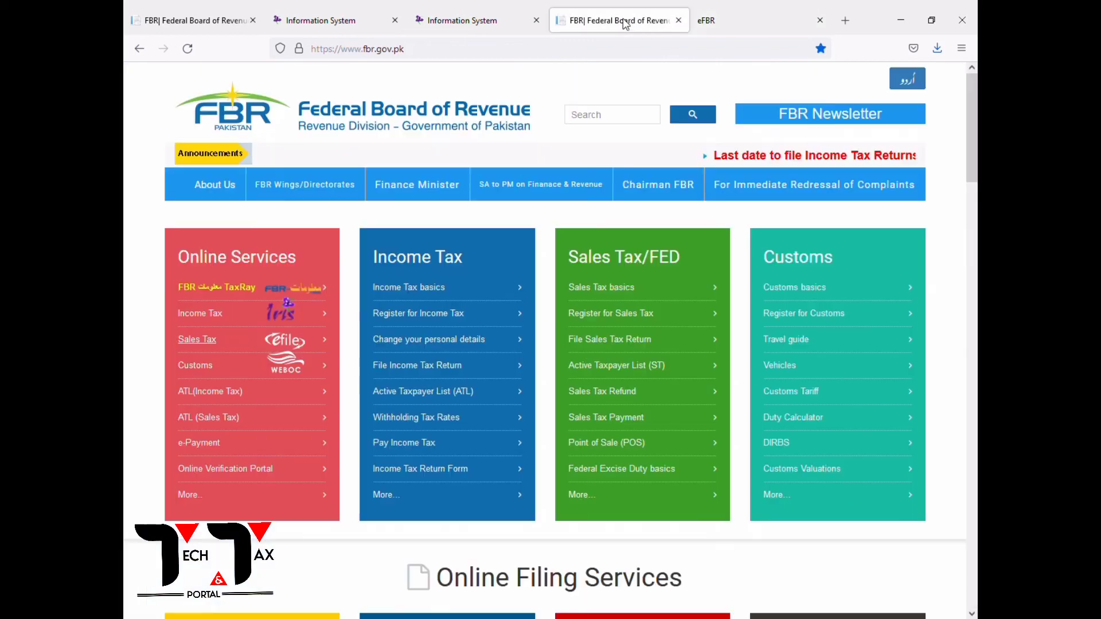
click(469, 20)
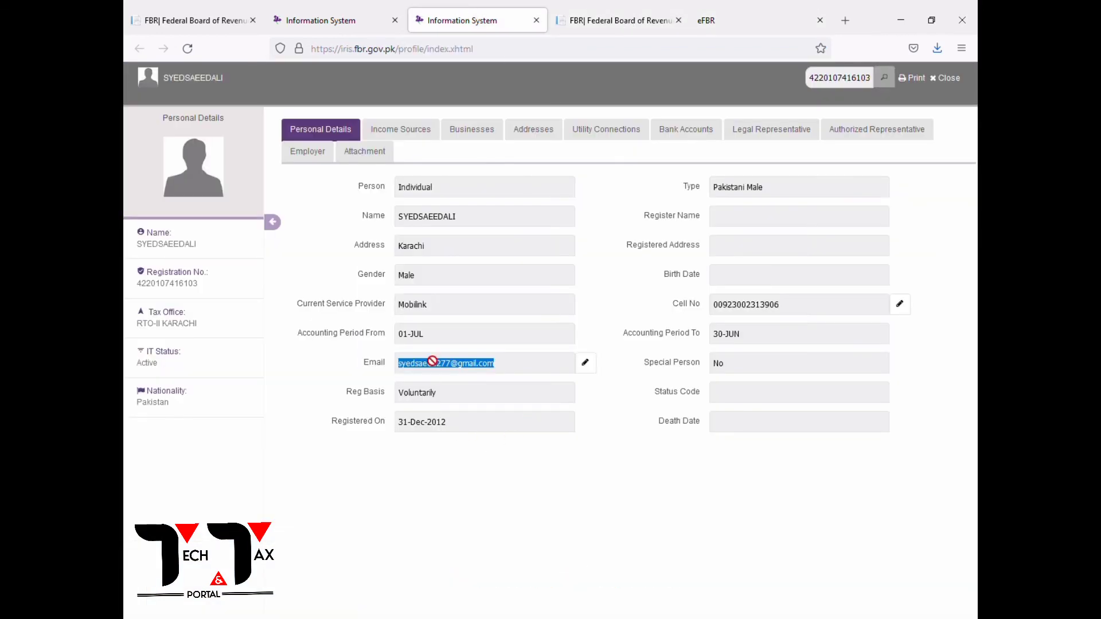
drag(790, 309, 704, 312)
key(ctrl+c)
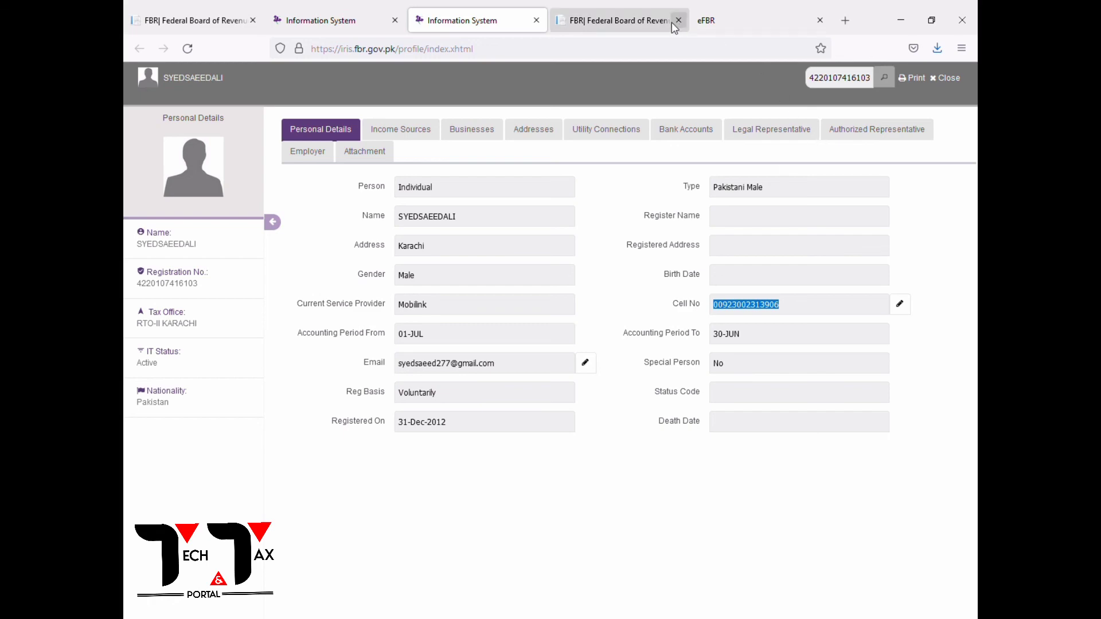
click(631, 20)
click(717, 9)
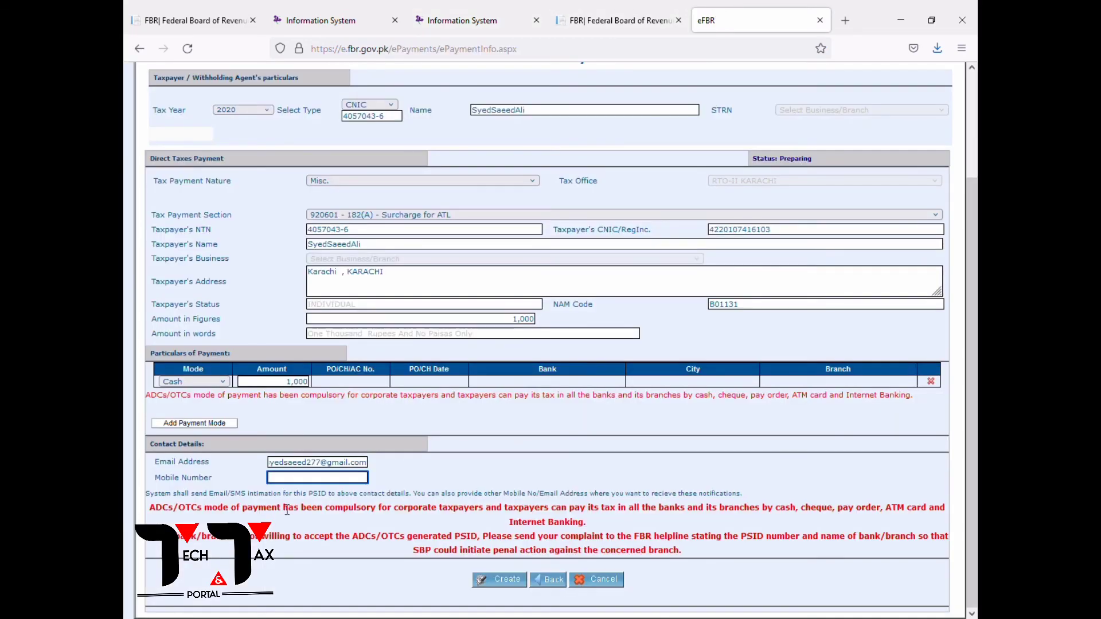
Paste the mobile number into Mobile Number and check the email address.
key(ctrl+v)
key(shift+Tab)
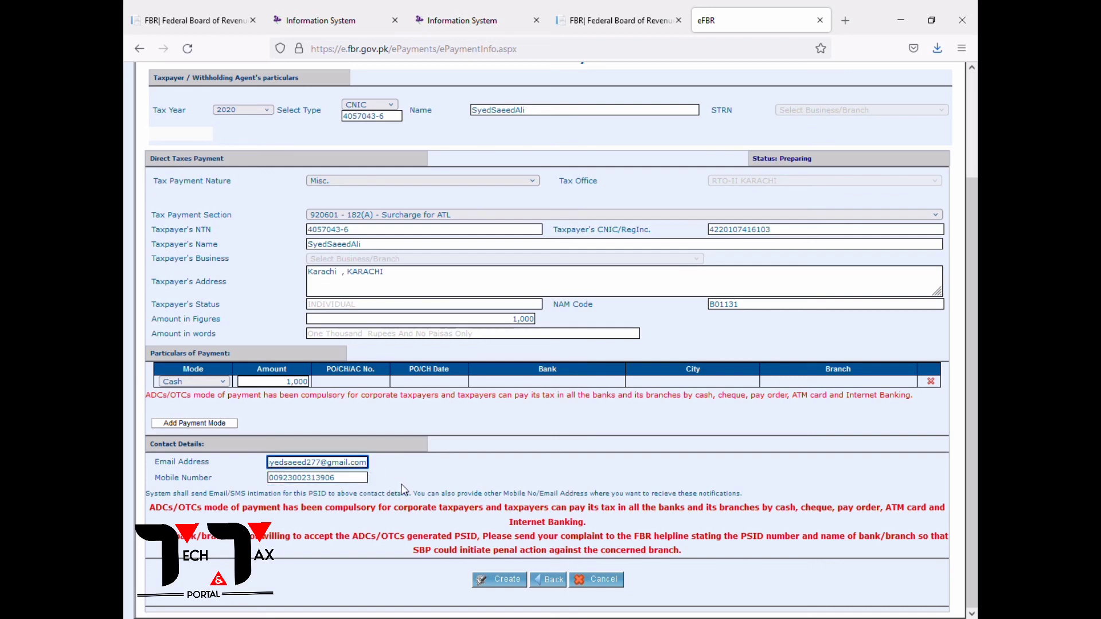
key(Home)
scroll(404, 459, up, 3)
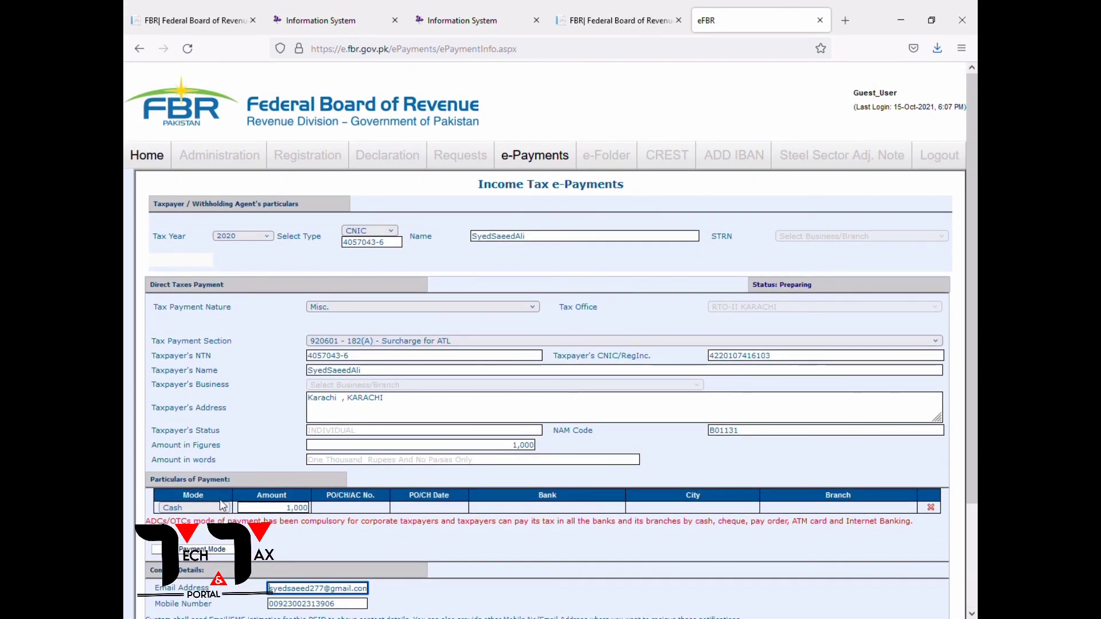
scroll(401, 545, down, 3)
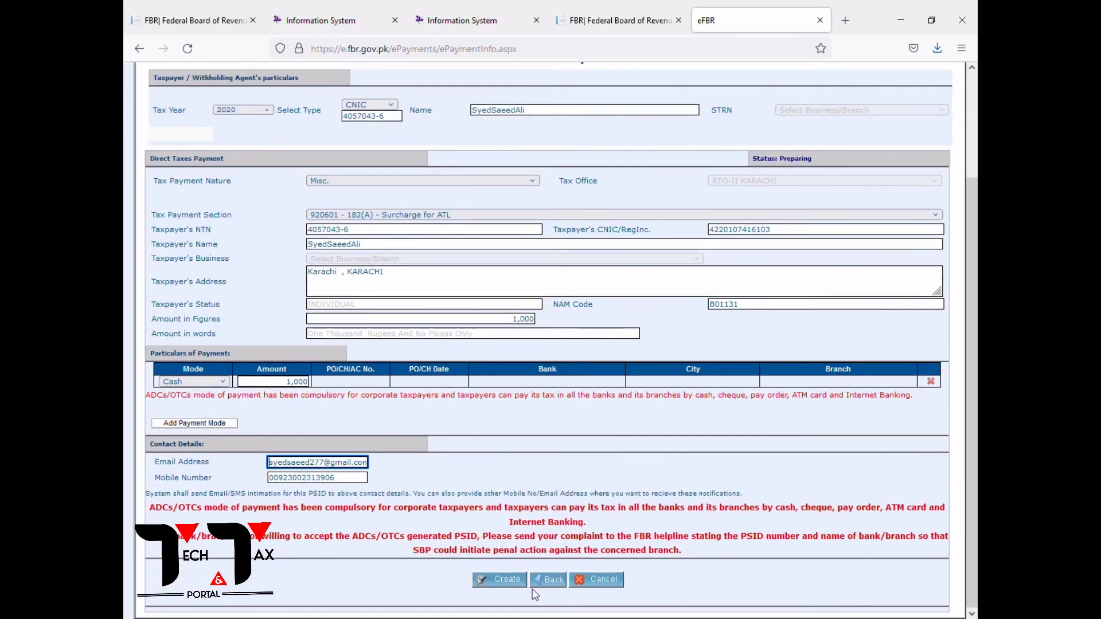
Create the e-payment and confirm it to generate the PSID.
click(516, 580)
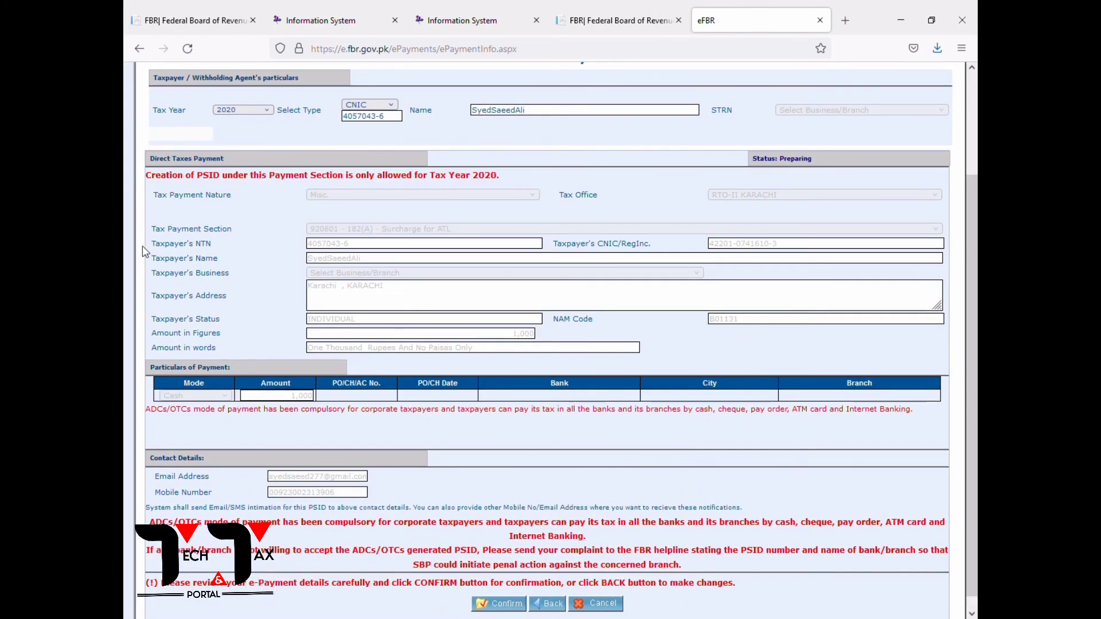
scroll(352, 309, up, 3)
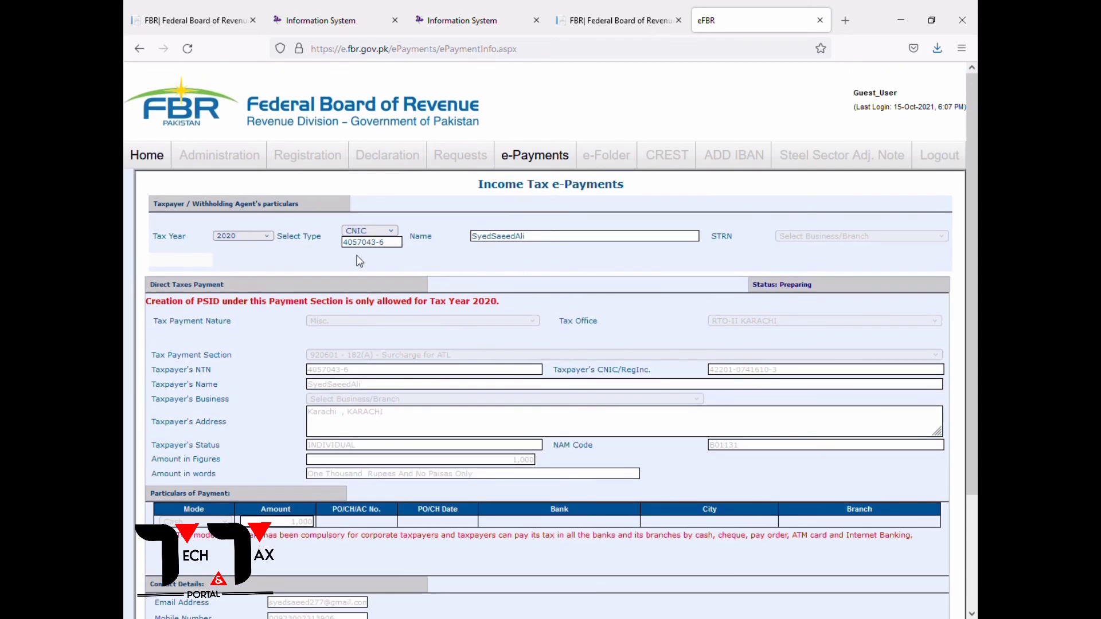
scroll(437, 309, down, 3)
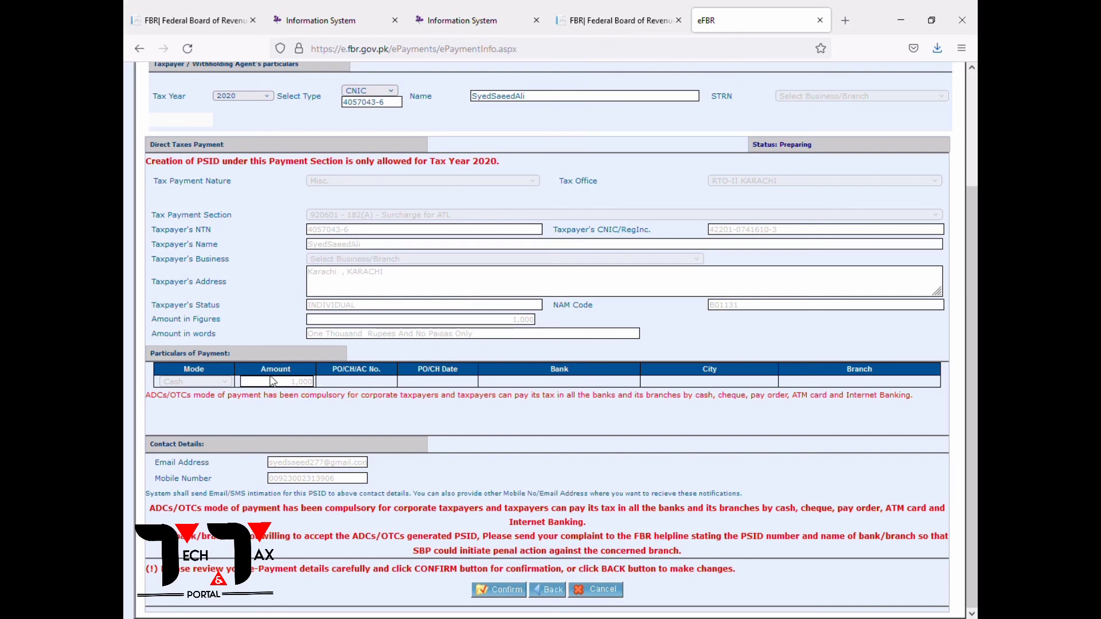
click(488, 592)
scroll(590, 294, down, 8)
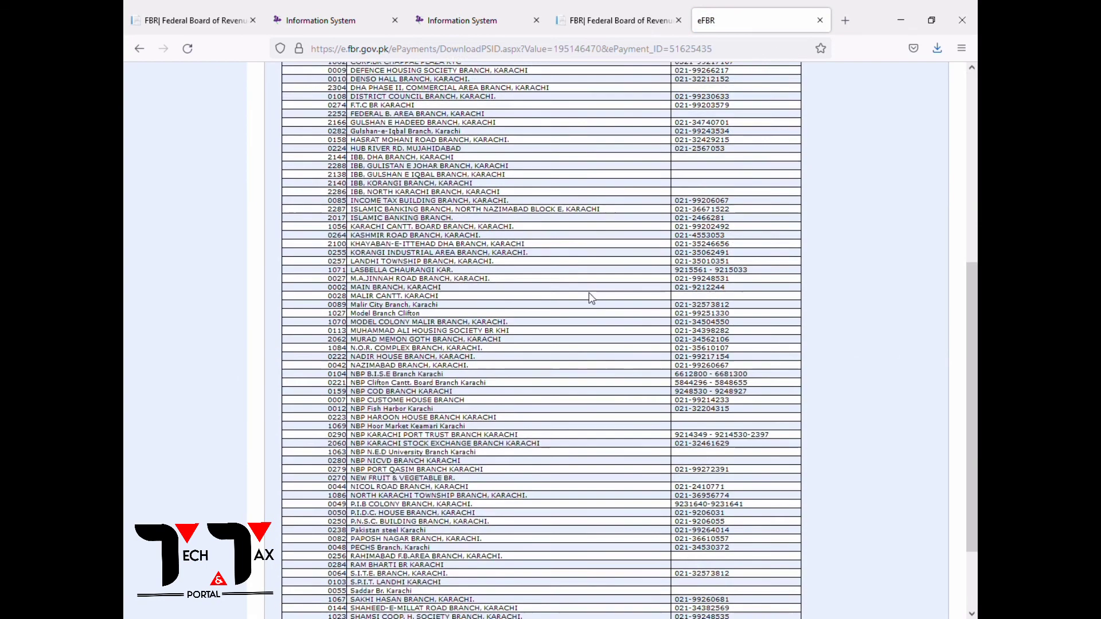
Print the PSID to open the Income Tax Payment Challan PDF and scroll through it.
click(594, 597)
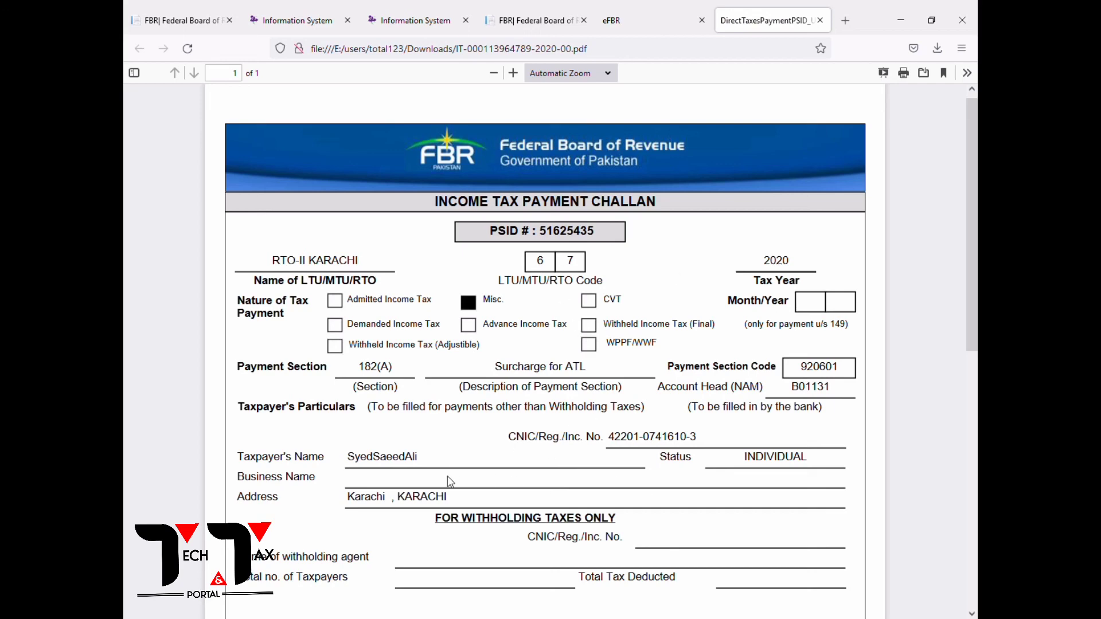
scroll(700, 479, down, 8)
scroll(698, 472, up, 8)
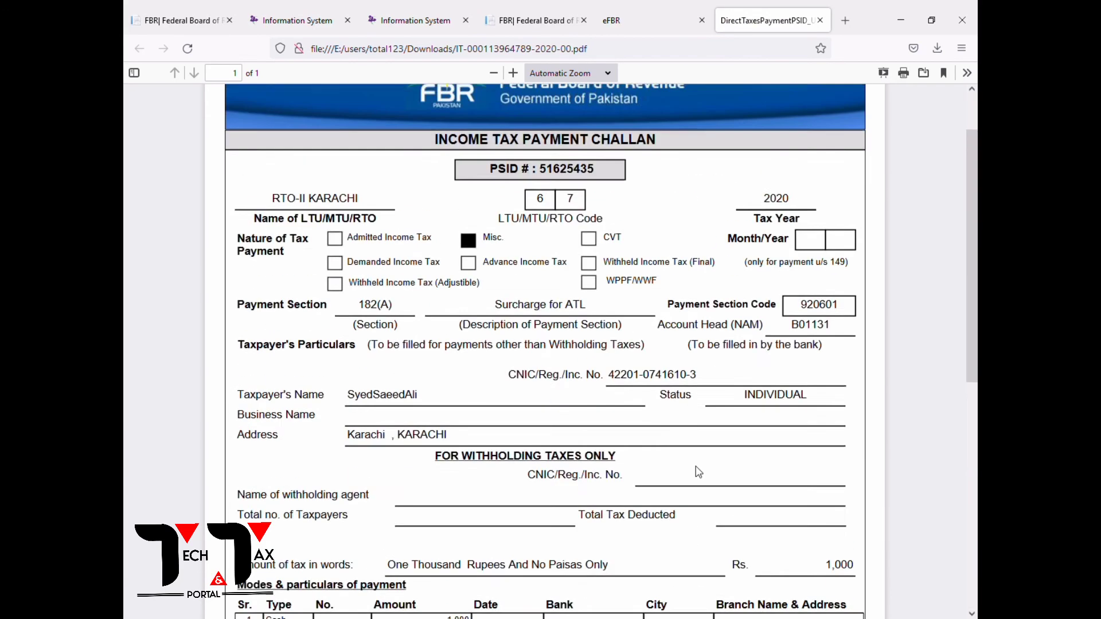
scroll(694, 475, down, 8)
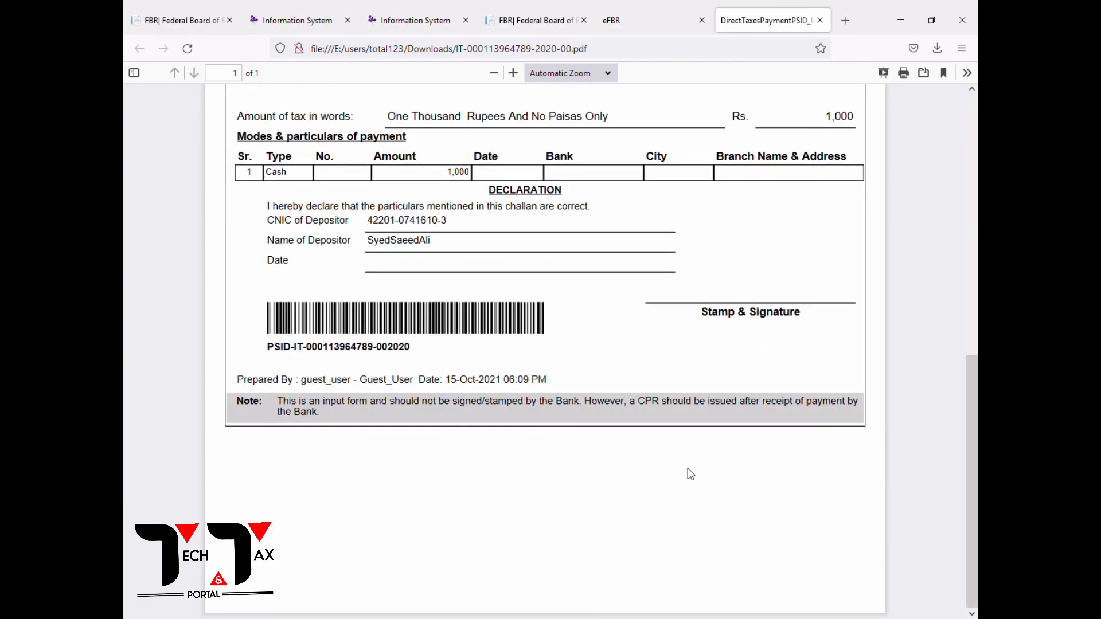
scroll(698, 467, up, 8)
scroll(606, 306, down, 8)
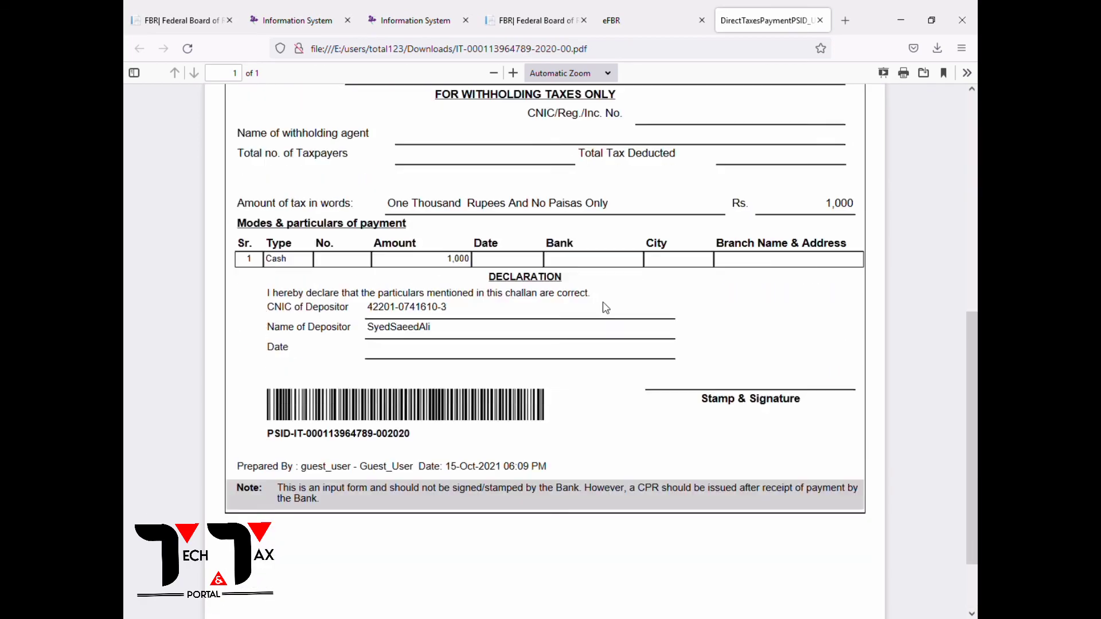
scroll(604, 308, up, 8)
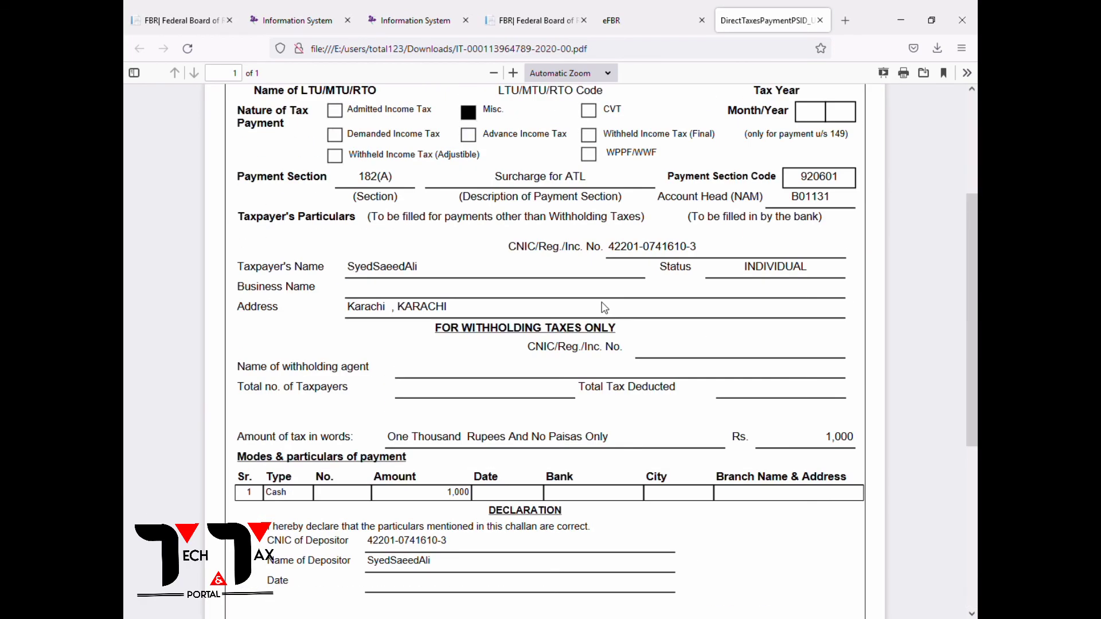